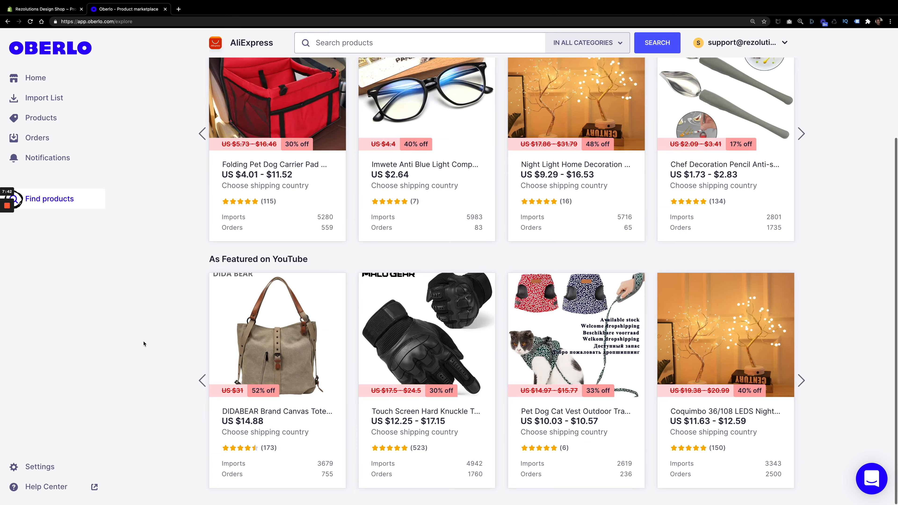
Browse the suggested products under Product Watch and As Featured on YouTube on the explore page
scroll(155, 349, up, 4)
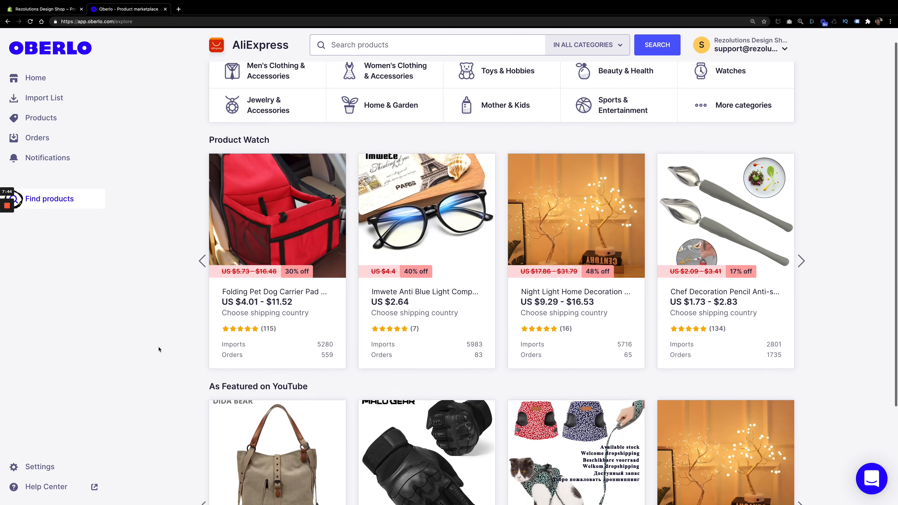
scroll(159, 349, down, 3)
scroll(158, 349, up, 4)
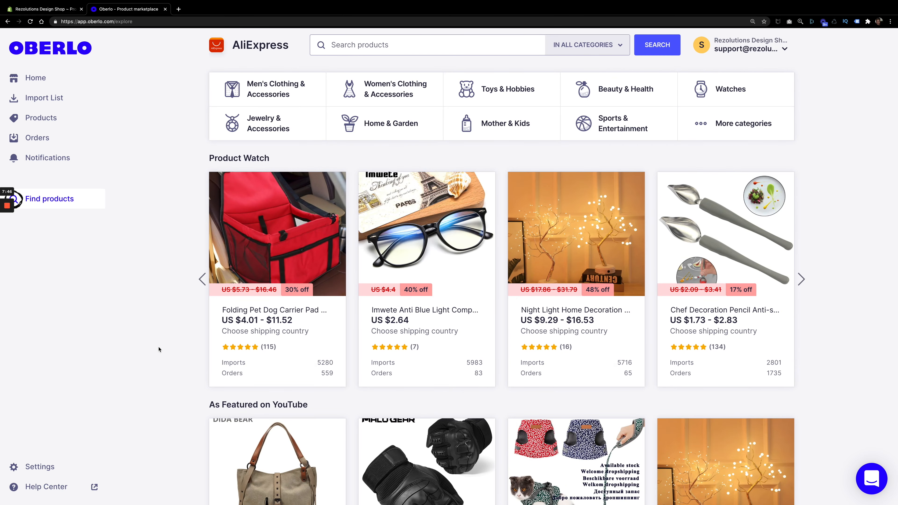
scroll(159, 349, down, 4)
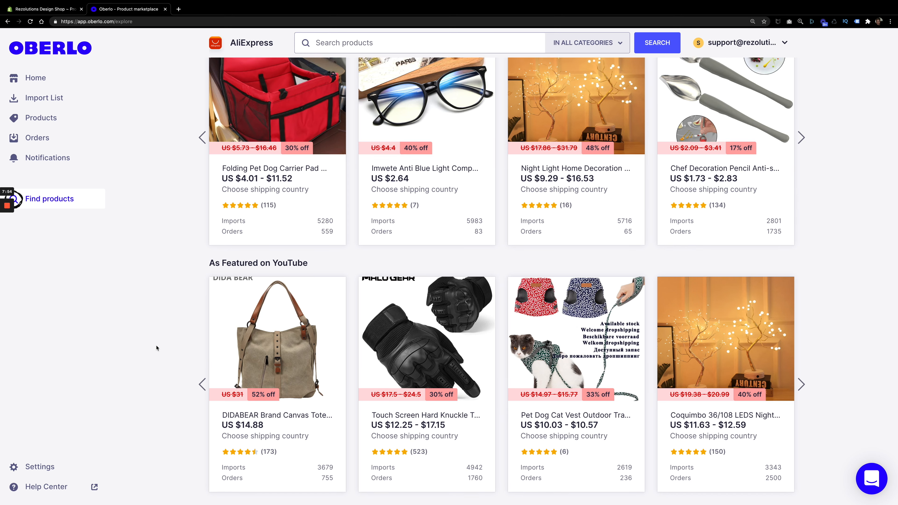
scroll(157, 349, up, 3)
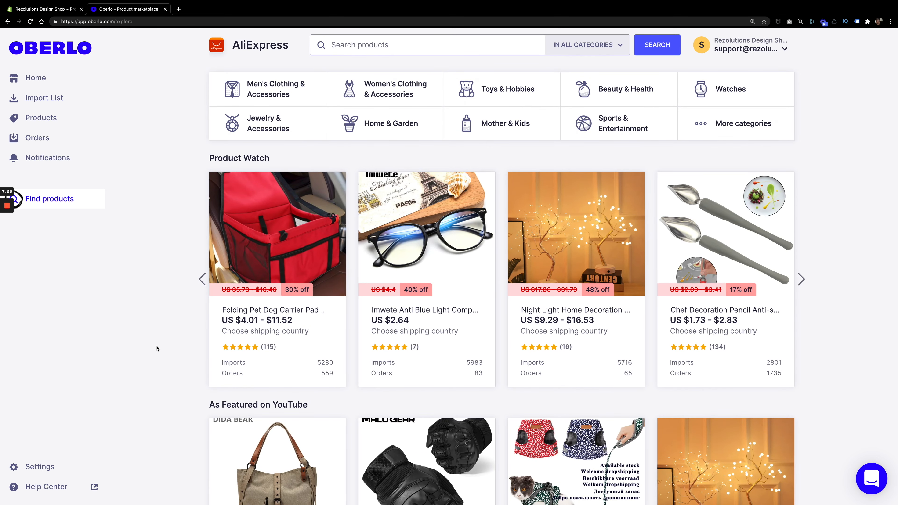
scroll(158, 349, down, 4)
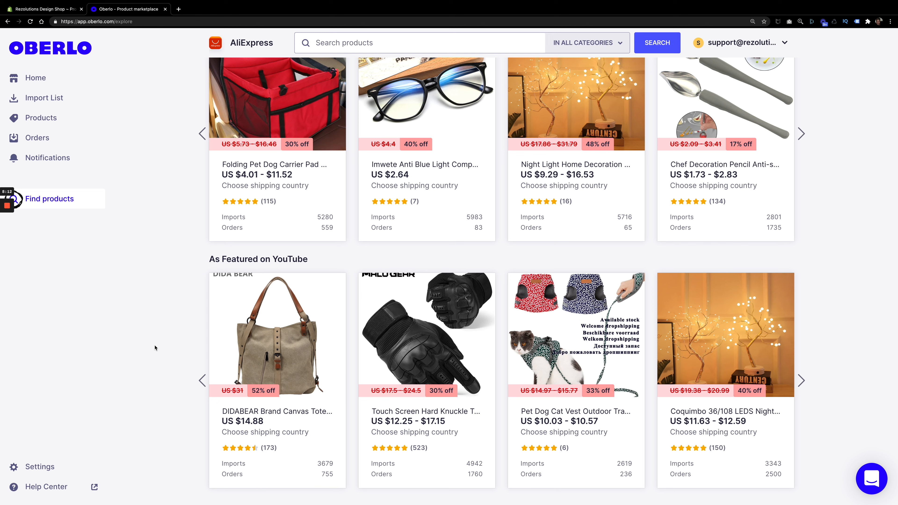
scroll(163, 347, up, 4)
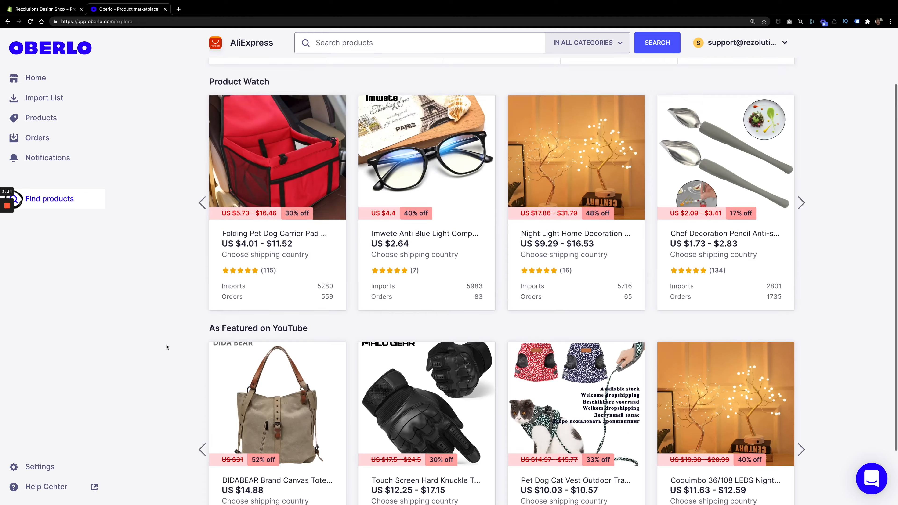
scroll(170, 283, down, 1)
scroll(173, 295, down, 3)
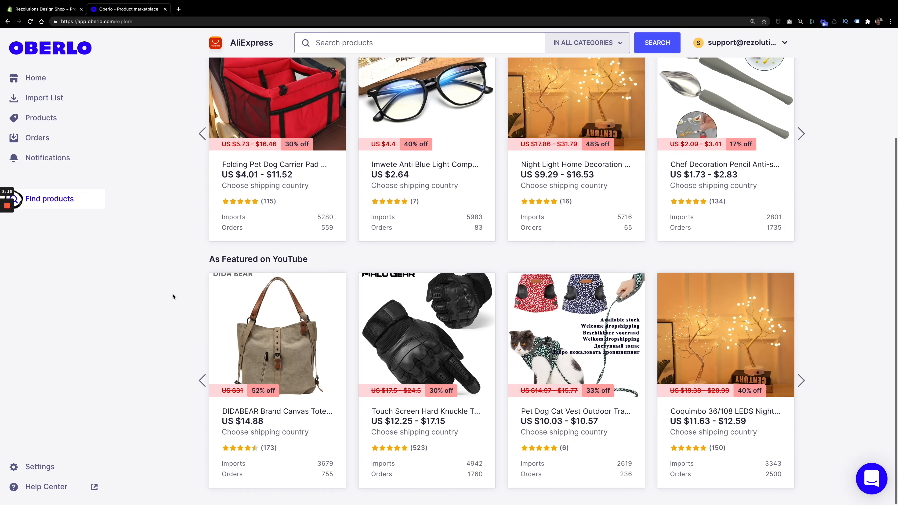
scroll(173, 295, up, 4)
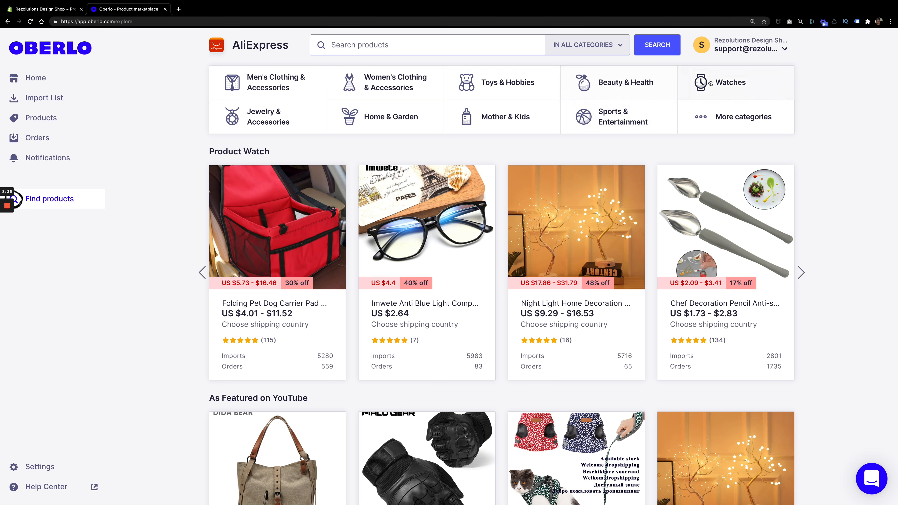
Open the Watches category and look through its product listings and subcategories
click(718, 84)
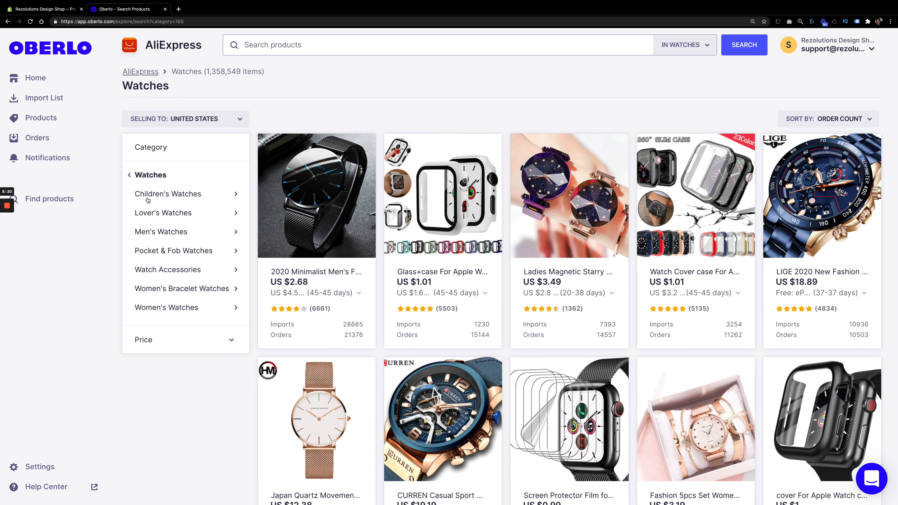
scroll(150, 194, down, 2)
scroll(147, 200, down, 10)
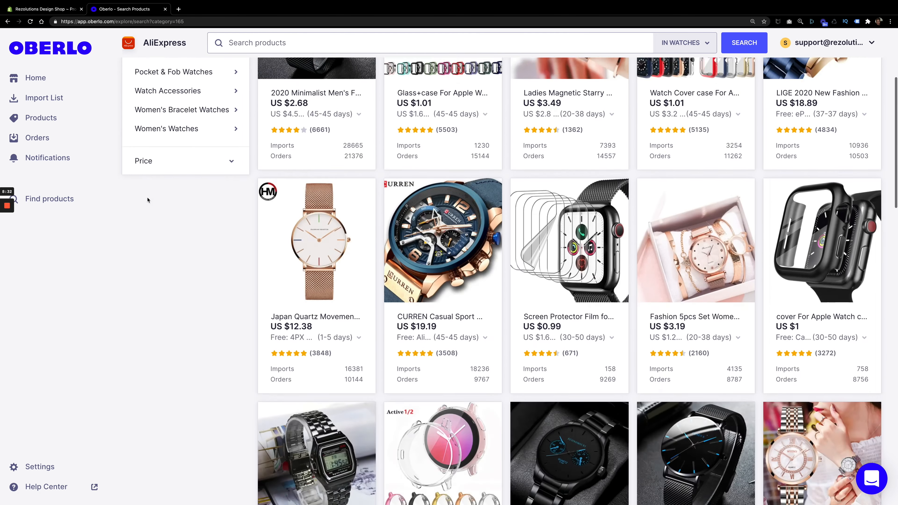
scroll(148, 200, up, 12)
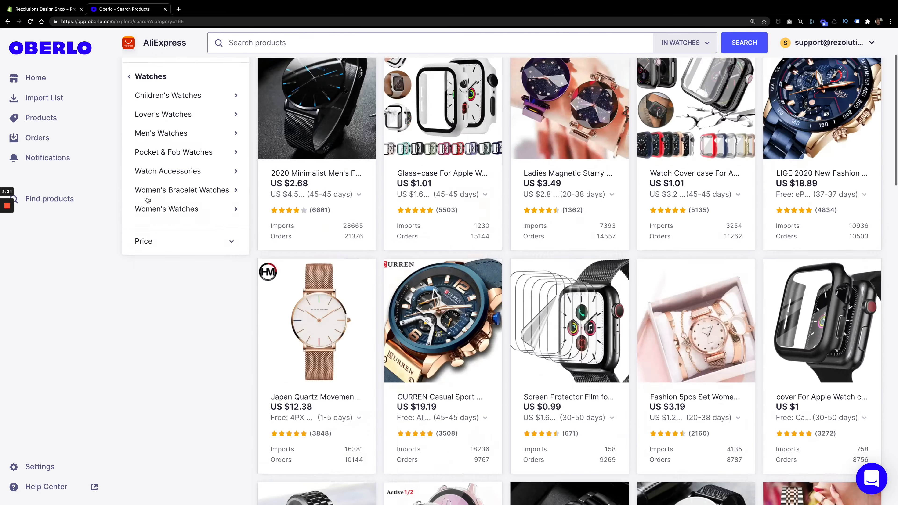
scroll(147, 200, down, 1)
scroll(148, 200, up, 1)
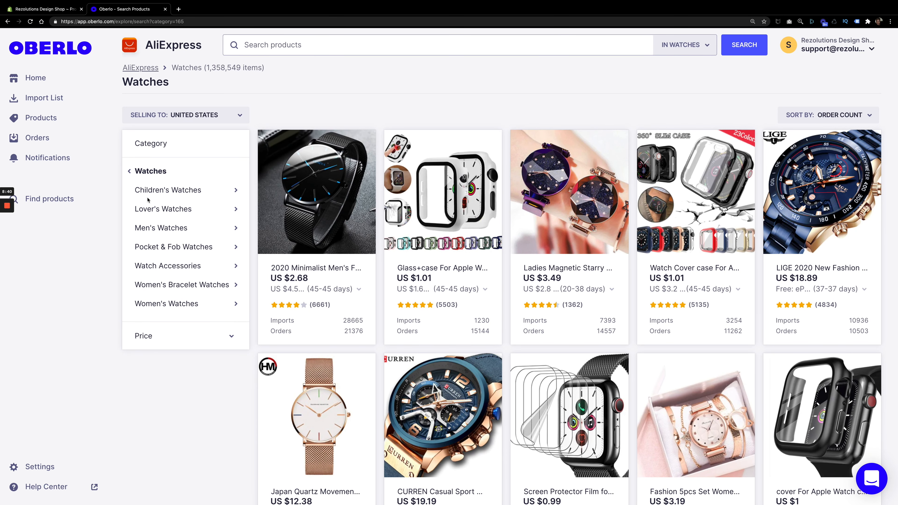
mouse_move(309, 201)
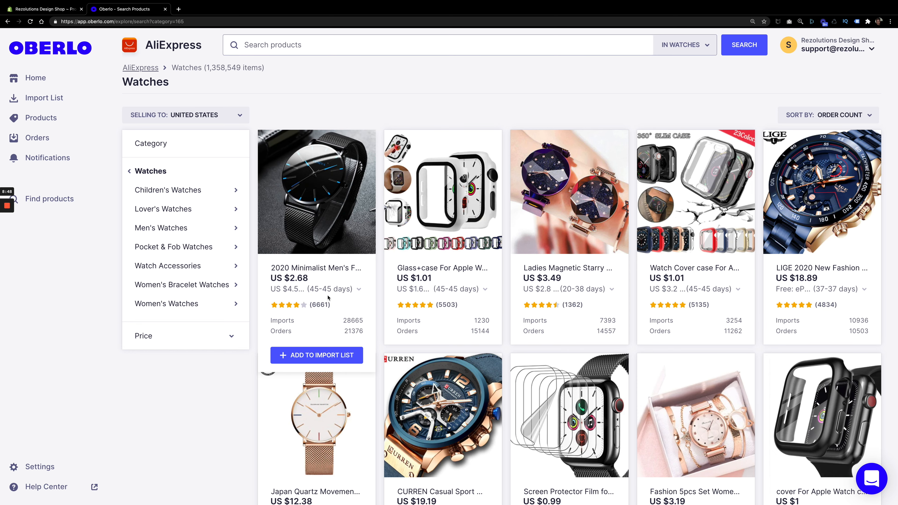
click(359, 291)
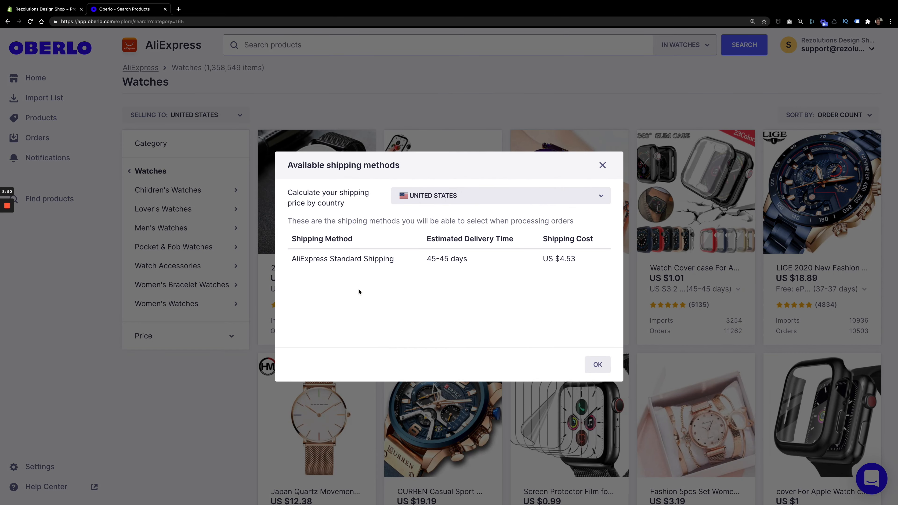
click(581, 202)
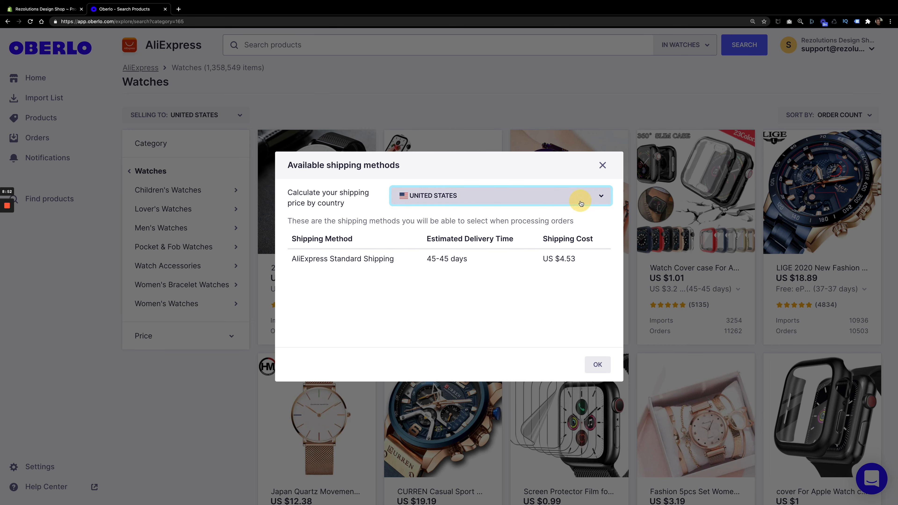
click(581, 202)
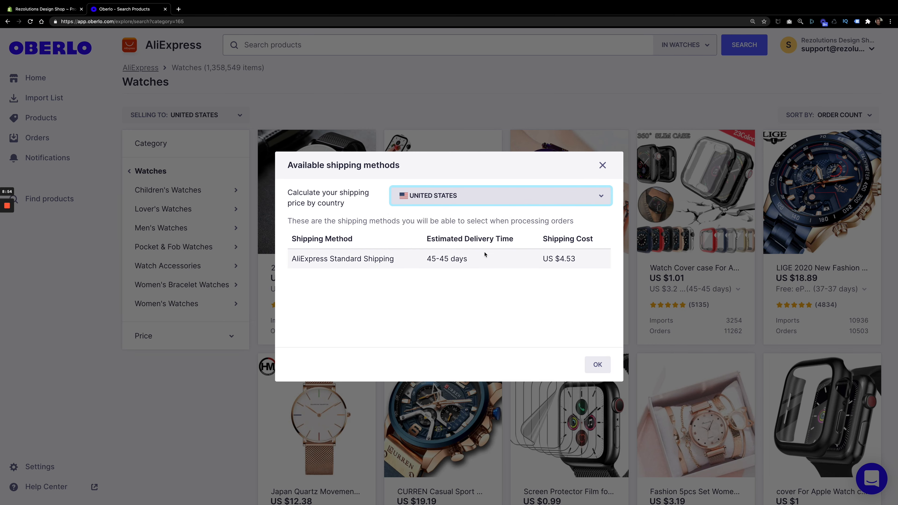
click(603, 165)
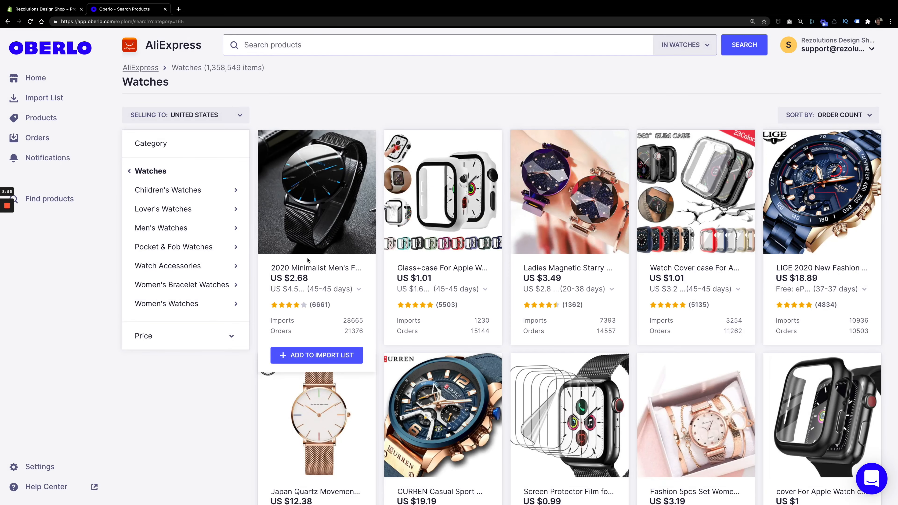
mouse_move(323, 359)
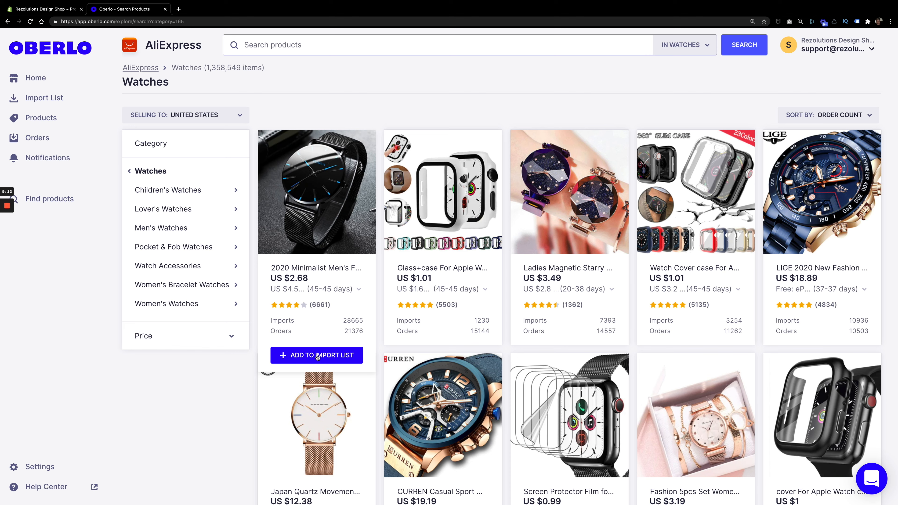
click(317, 356)
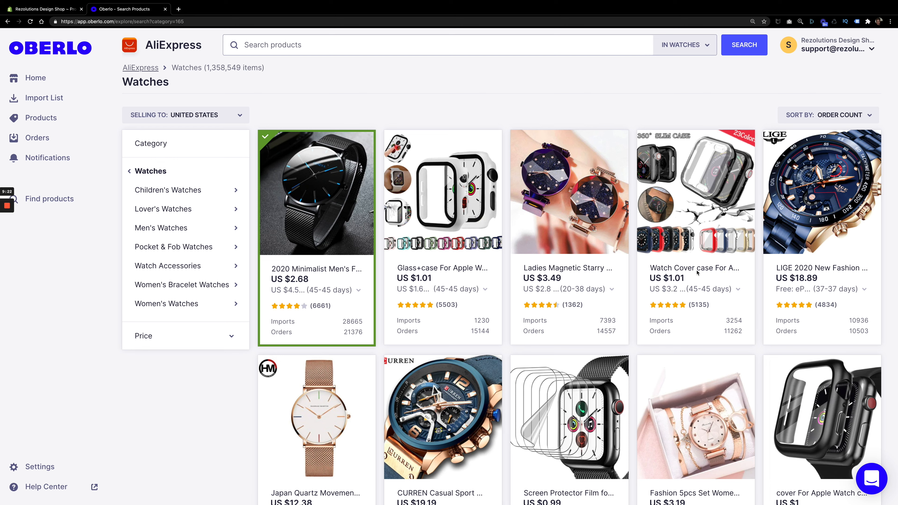
mouse_move(805, 213)
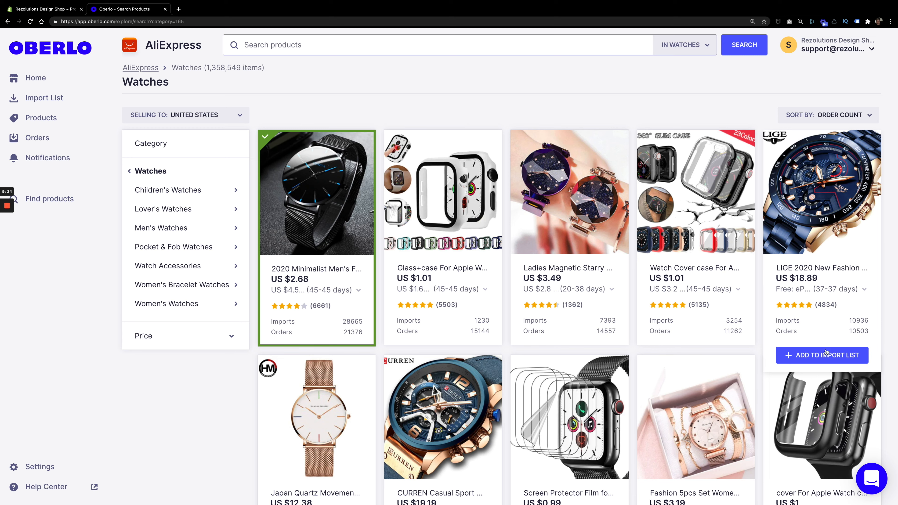
click(817, 358)
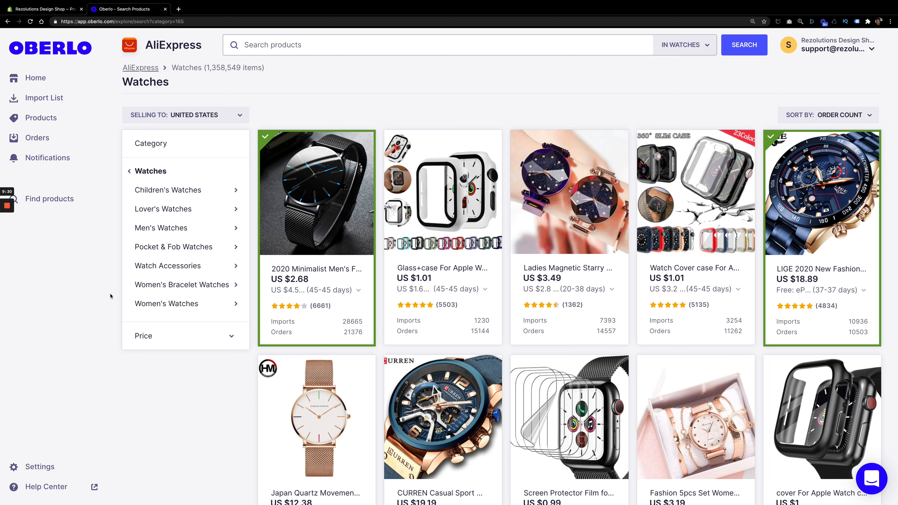
Open the Import List and review the product details of the two added watches
click(36, 99)
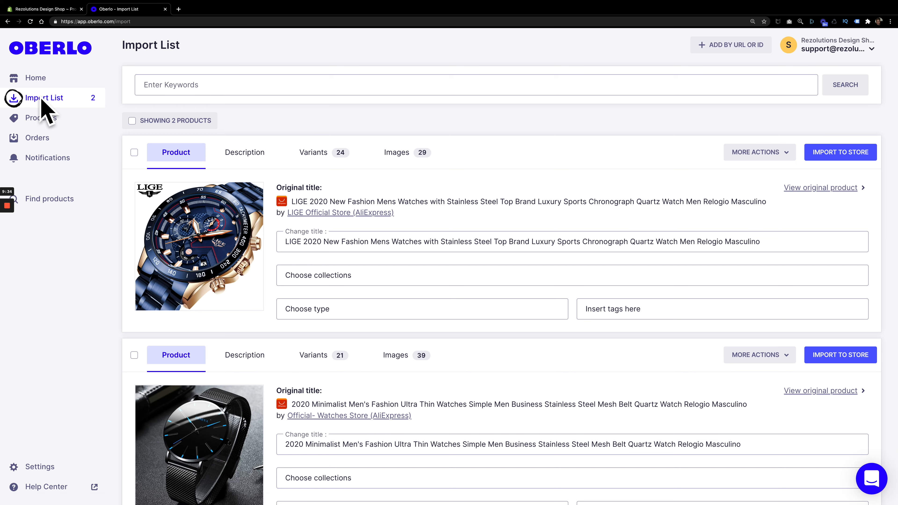
scroll(176, 213, down, 2)
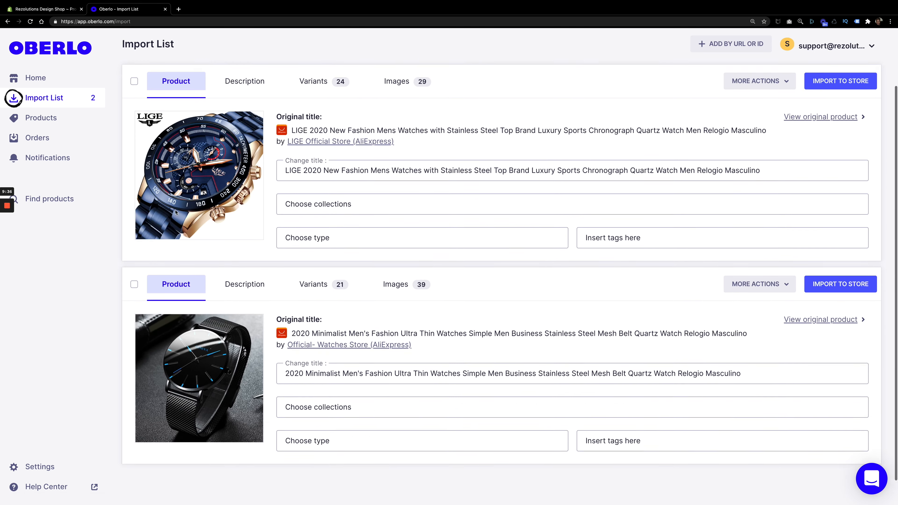
scroll(176, 212, down, 1)
scroll(175, 212, up, 3)
scroll(175, 212, down, 1)
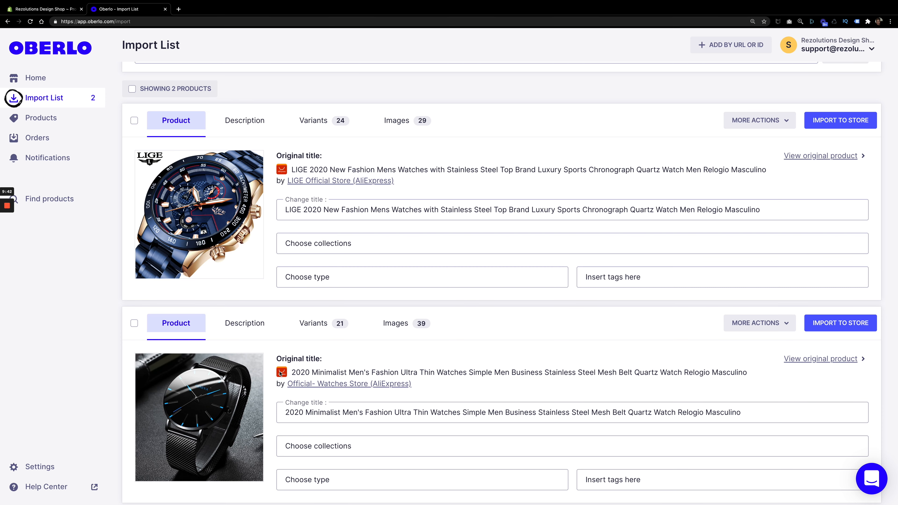
scroll(280, 373, up, 1)
scroll(282, 263, down, 1)
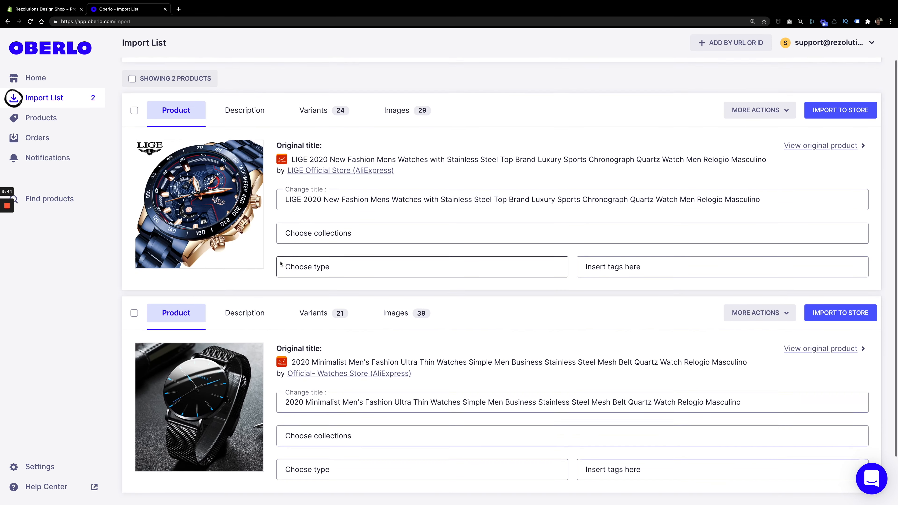
scroll(276, 263, down, 1)
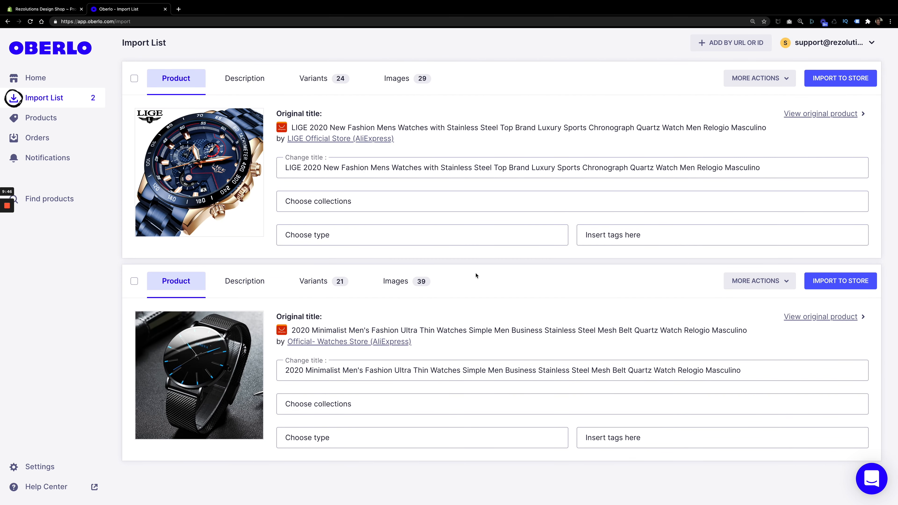
scroll(477, 278, down, 1)
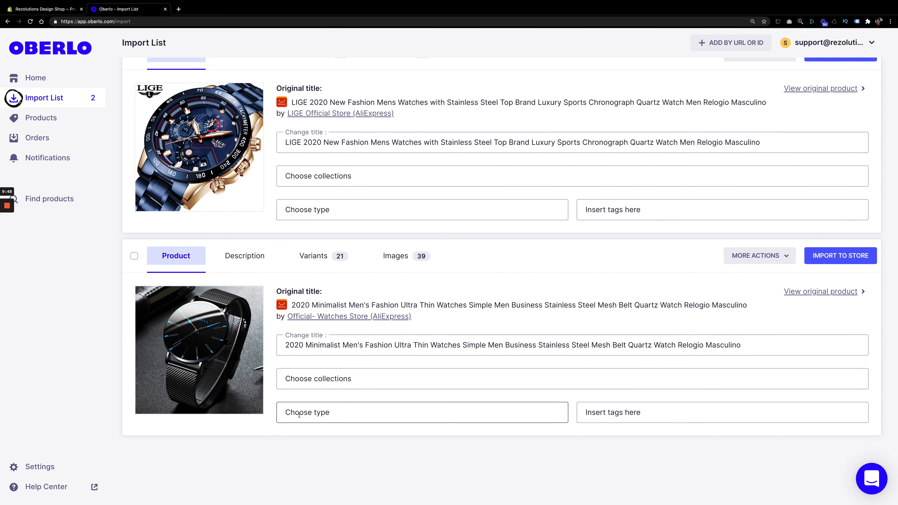
scroll(301, 414, up, 3)
scroll(320, 280, down, 3)
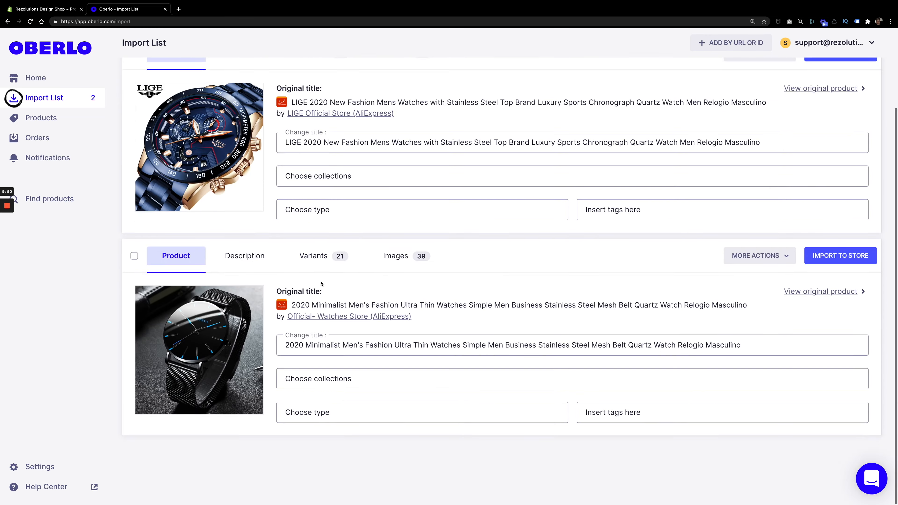
scroll(322, 283, up, 3)
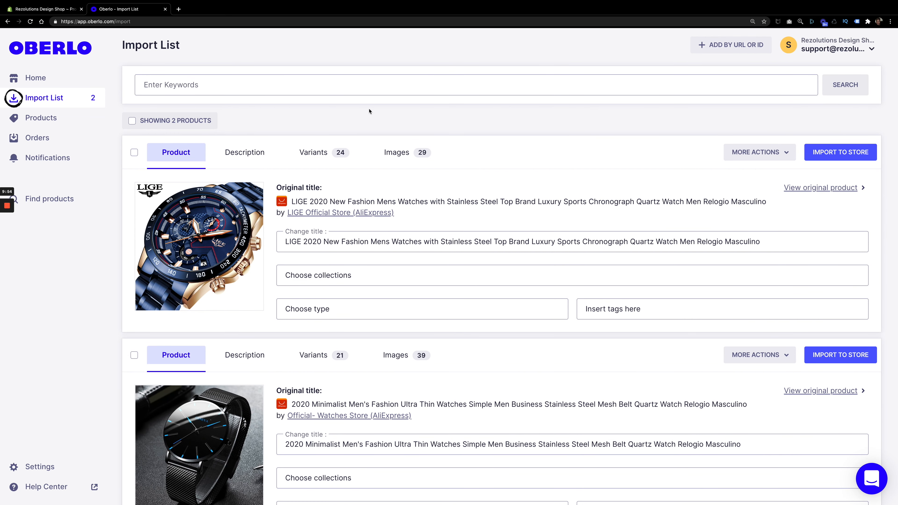
Switch to the Shopify admin to check the store's product list, and return to the Oberlo Import List
click(37, 9)
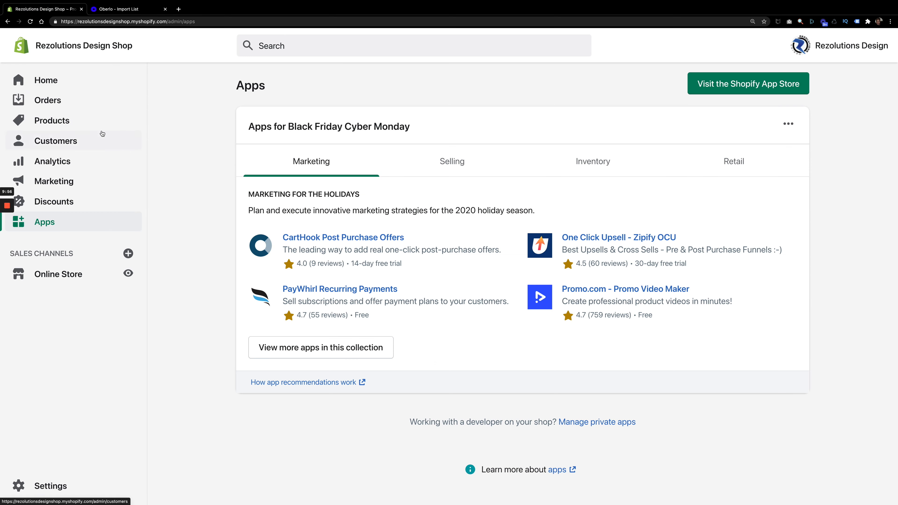
click(61, 121)
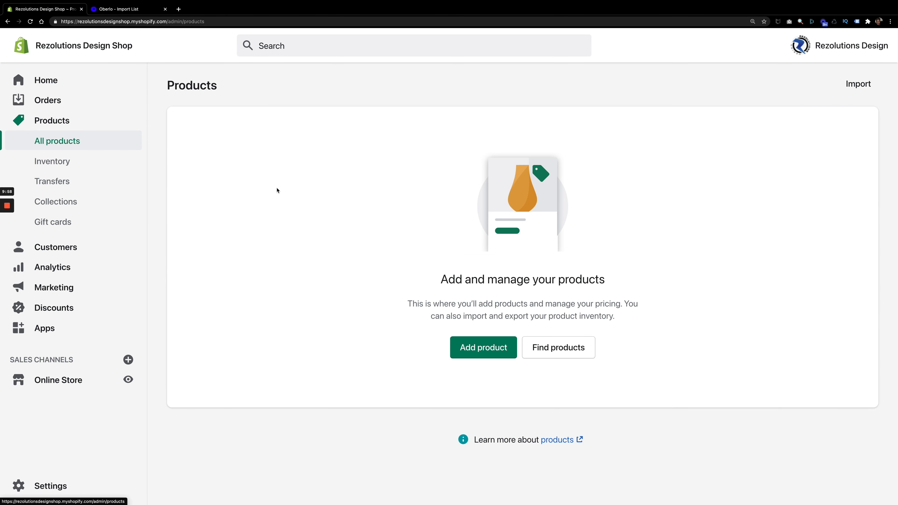
click(136, 10)
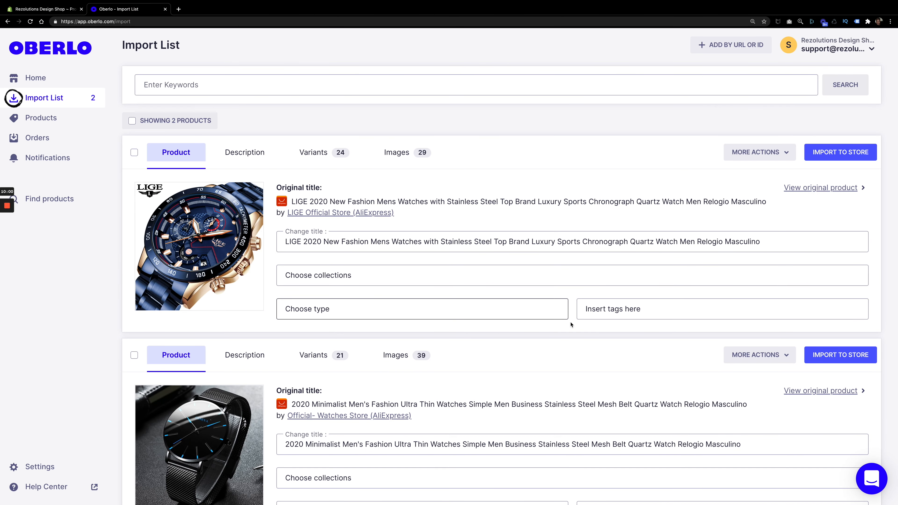
Look over the two watches in the Import List again and open Oberlo's Products page
scroll(572, 325, down, 2)
scroll(572, 322, up, 2)
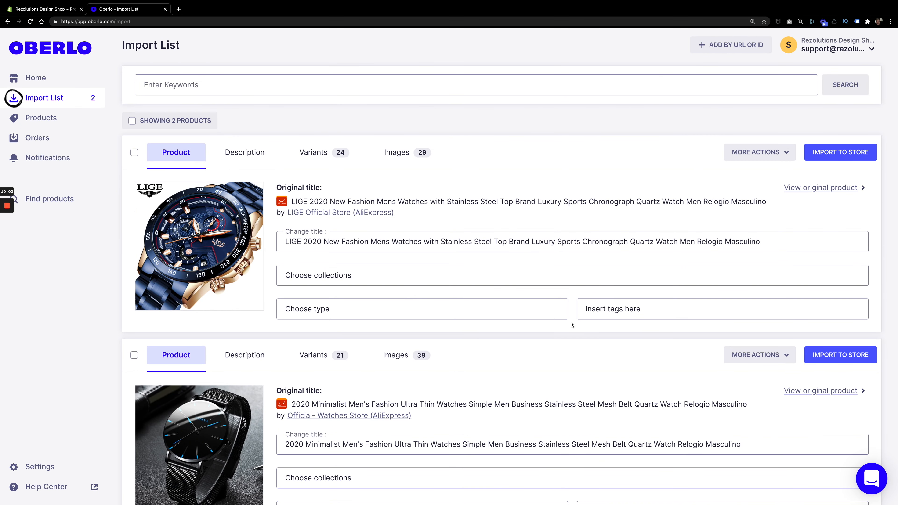
scroll(572, 322, down, 2)
scroll(566, 318, up, 2)
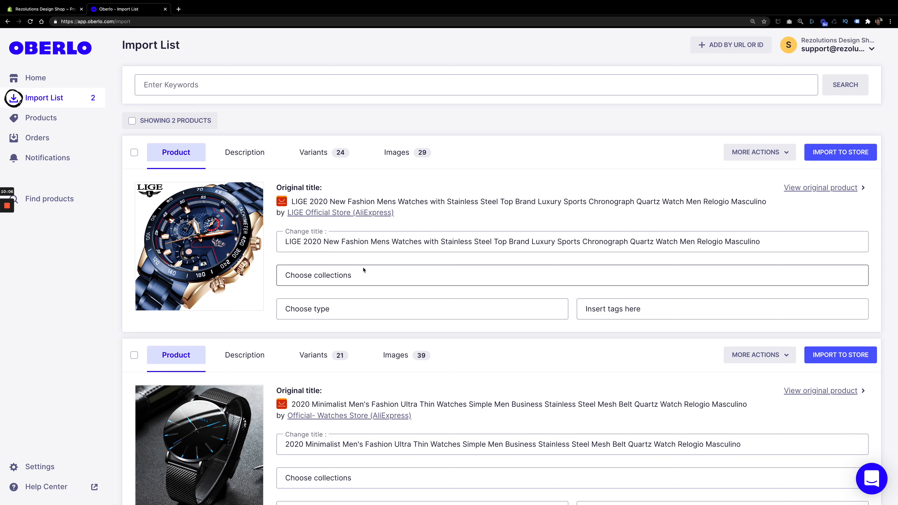
click(53, 117)
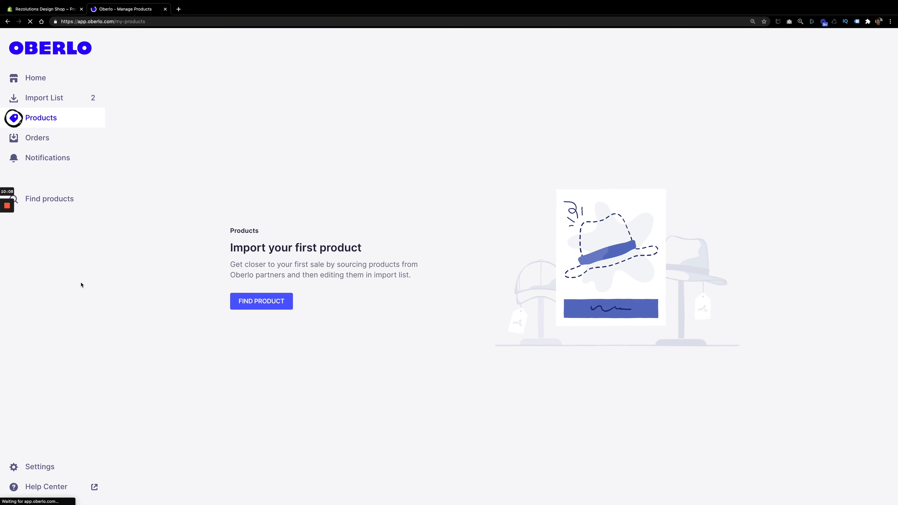
View Oberlo's product marketplace and return to the Products page
click(256, 302)
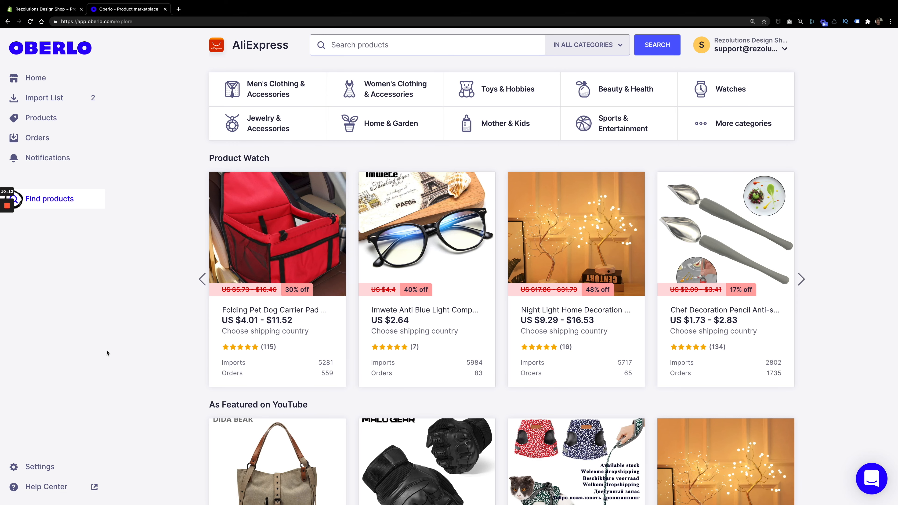
mouse_move(7, 205)
click(7, 235)
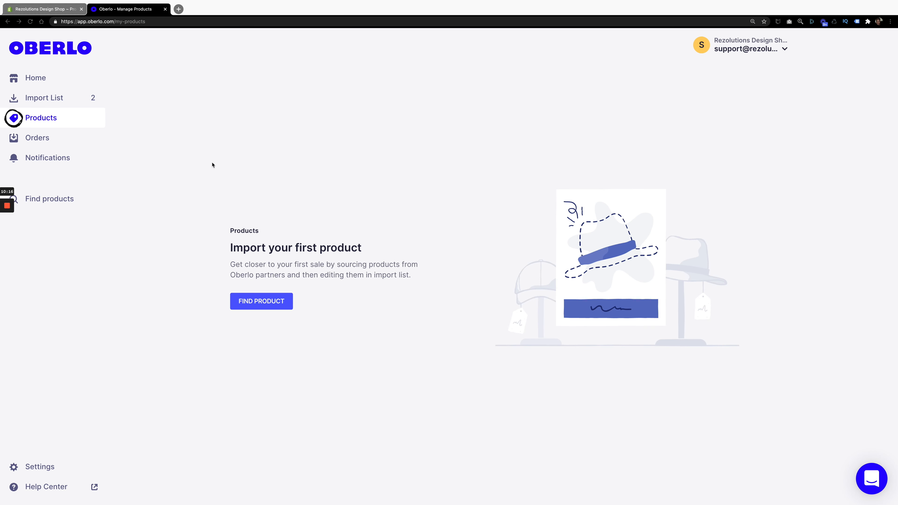
Open AliExpress in a new browser tab and dismiss the new user coupon offer
click(180, 9)
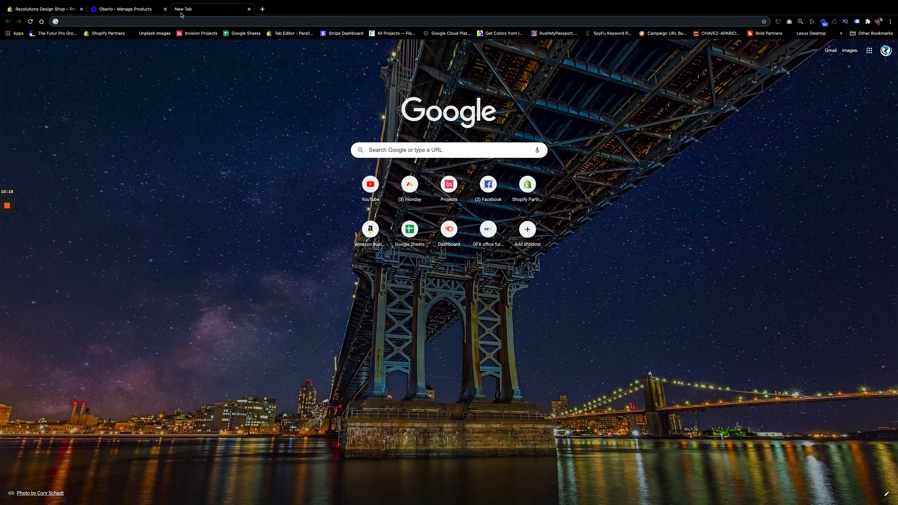
text(Ali)
key(Return)
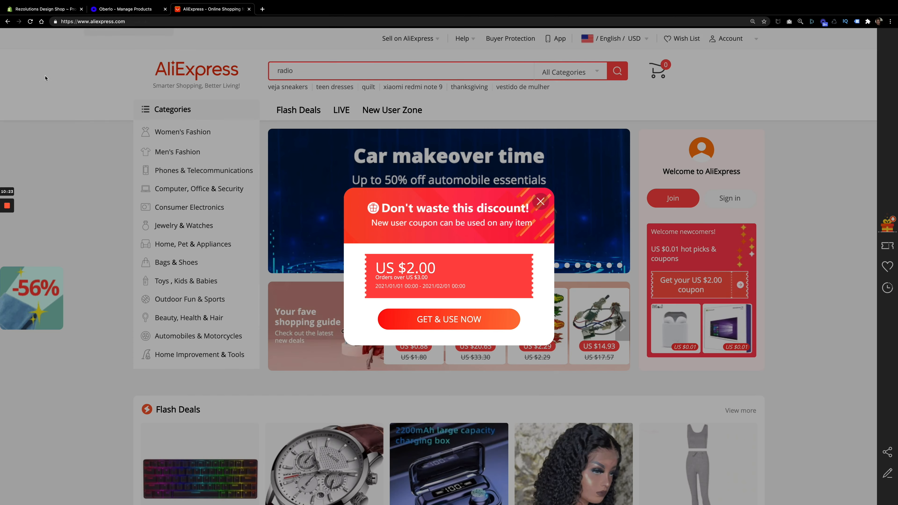
click(540, 202)
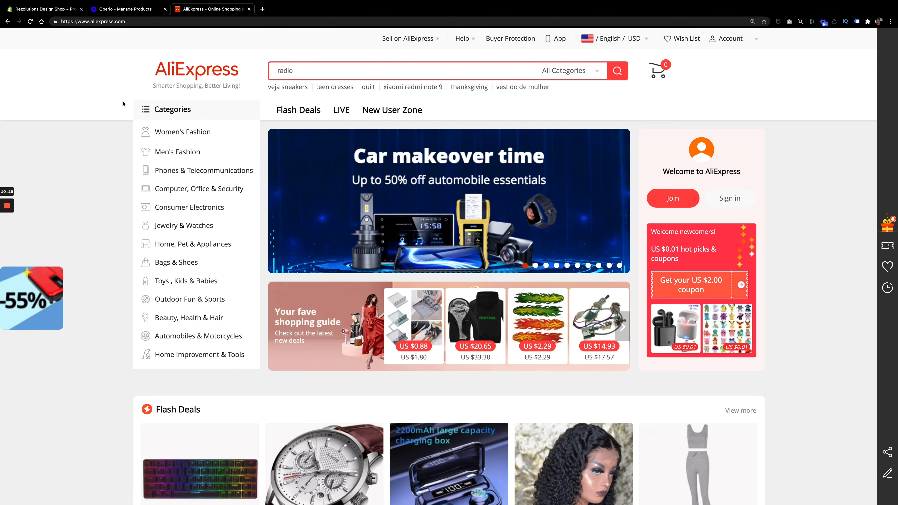
Search AliExpress for "Mens Watches" across all categories
click(294, 72)
text(Mens Watches)
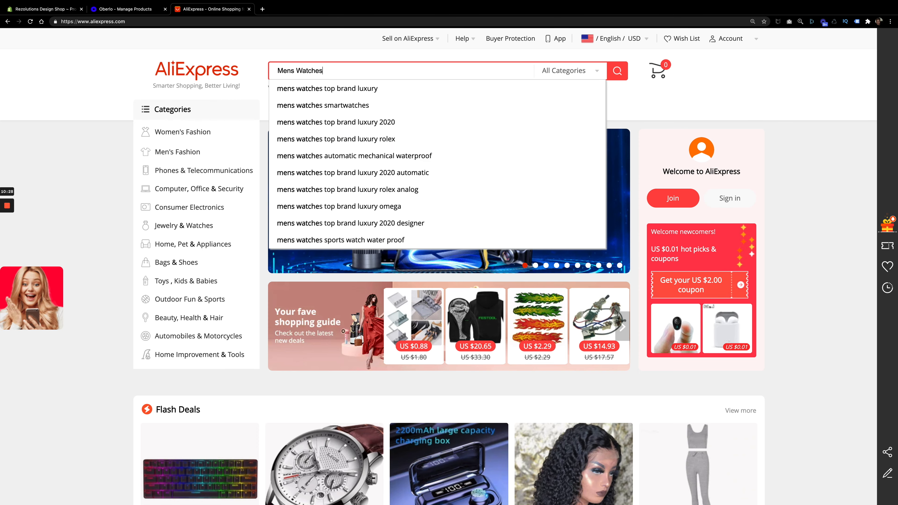
key(Return)
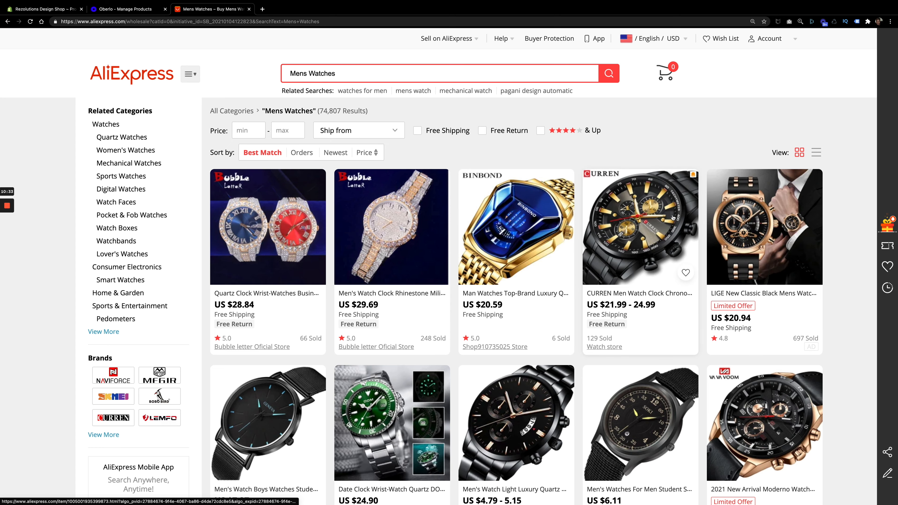
Open the black and gold CURREN chronograph watch from Watch store and review its price, color options and shipping details
click(623, 232)
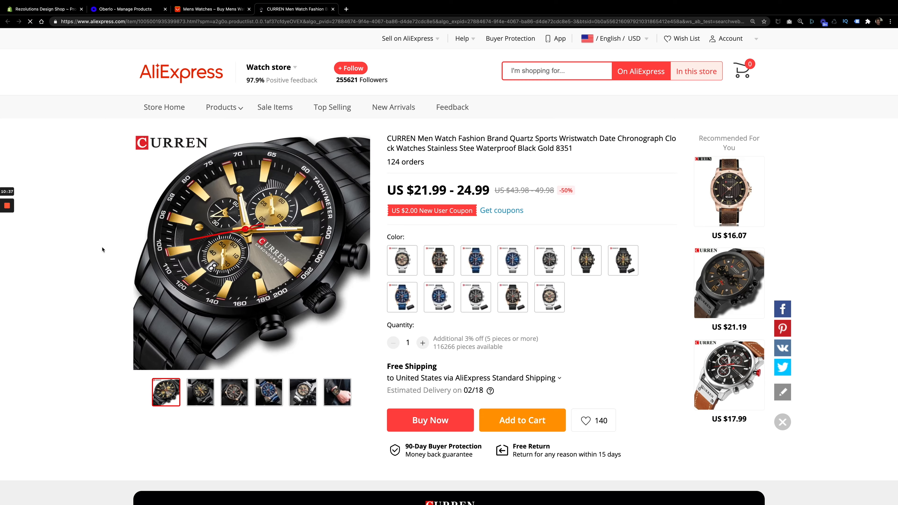
scroll(95, 243, down, 4)
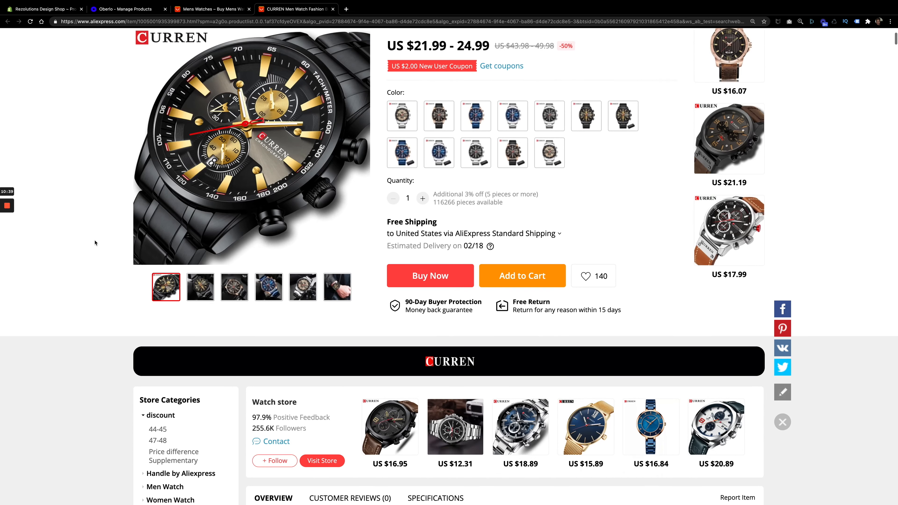
scroll(95, 242, up, 4)
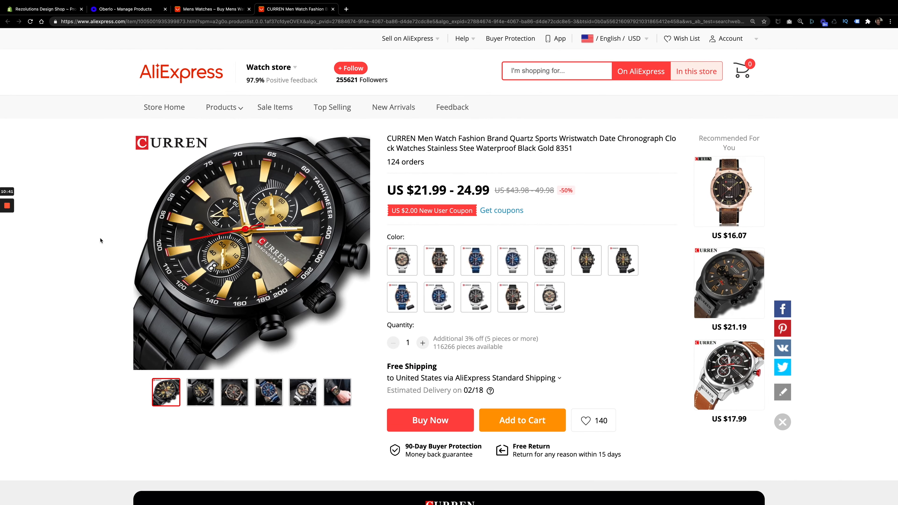
scroll(529, 270, down, 3)
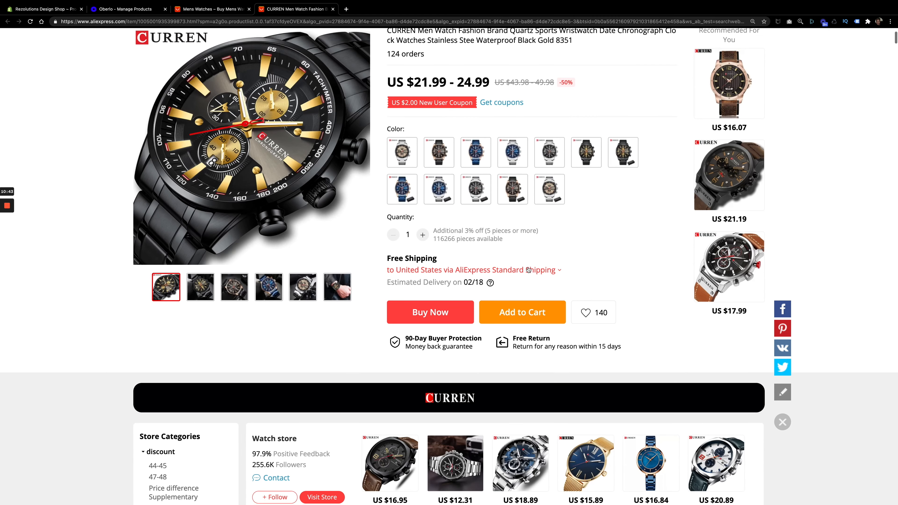
scroll(529, 270, up, 3)
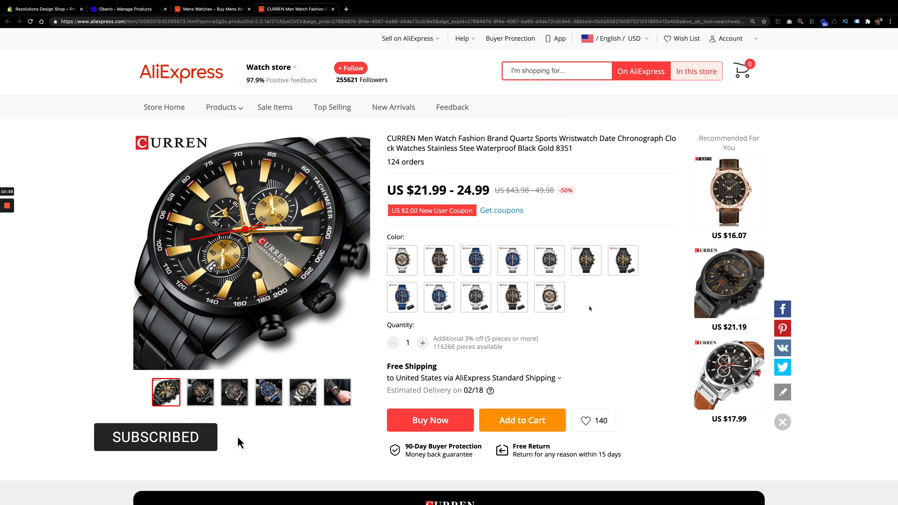
scroll(587, 315, down, 2)
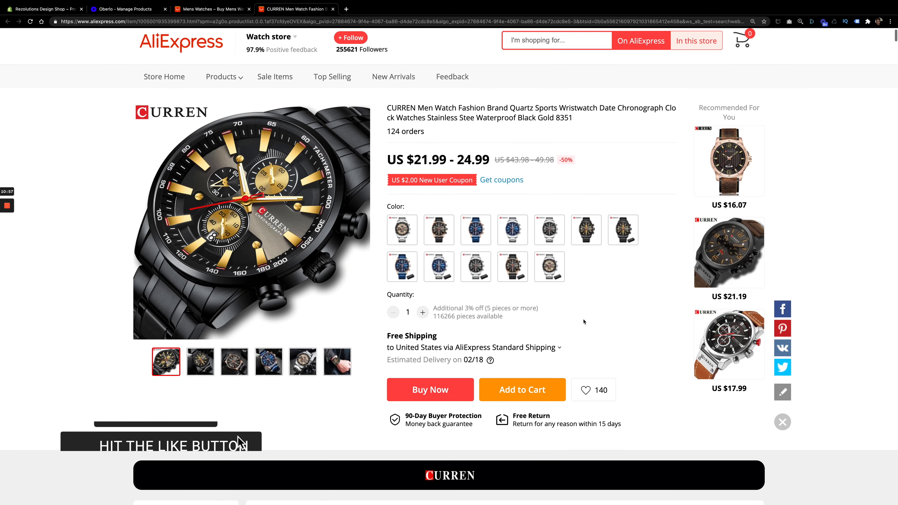
scroll(584, 321, up, 2)
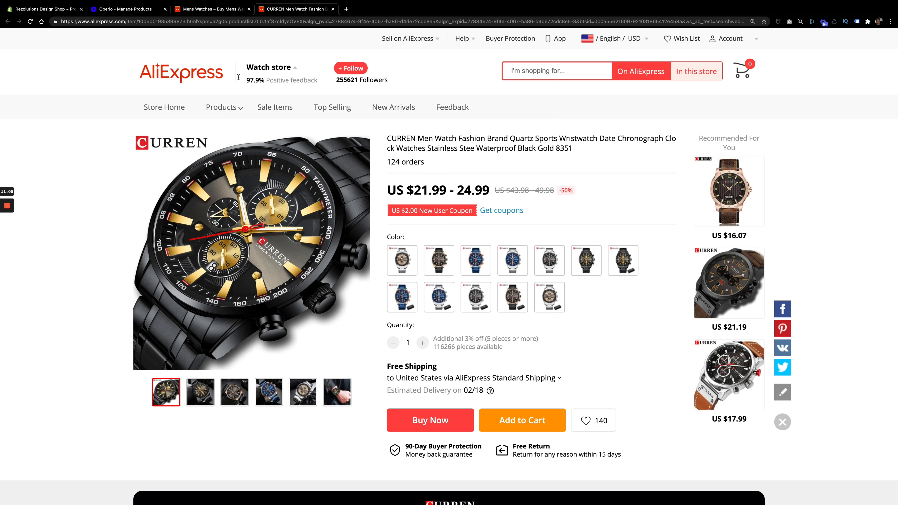
Switch to Oberlo to view its product marketplace, and return to the CURREN watch page on AliExpress
click(114, 11)
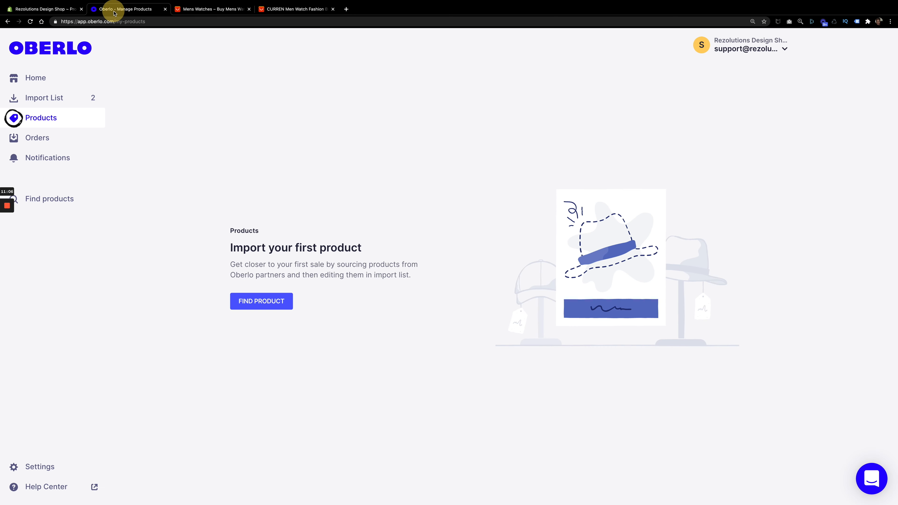
click(266, 309)
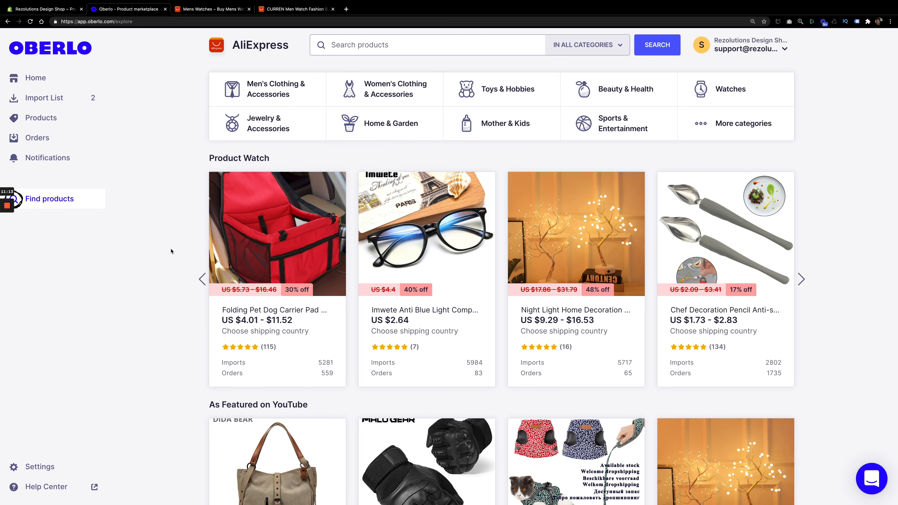
click(292, 10)
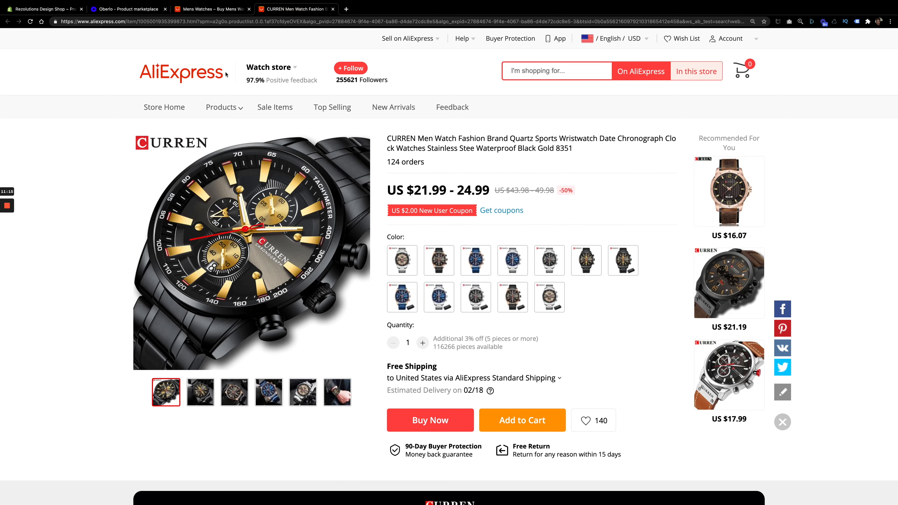
Copy the full web address of the CURREN watch's AliExpress product page
click(272, 22)
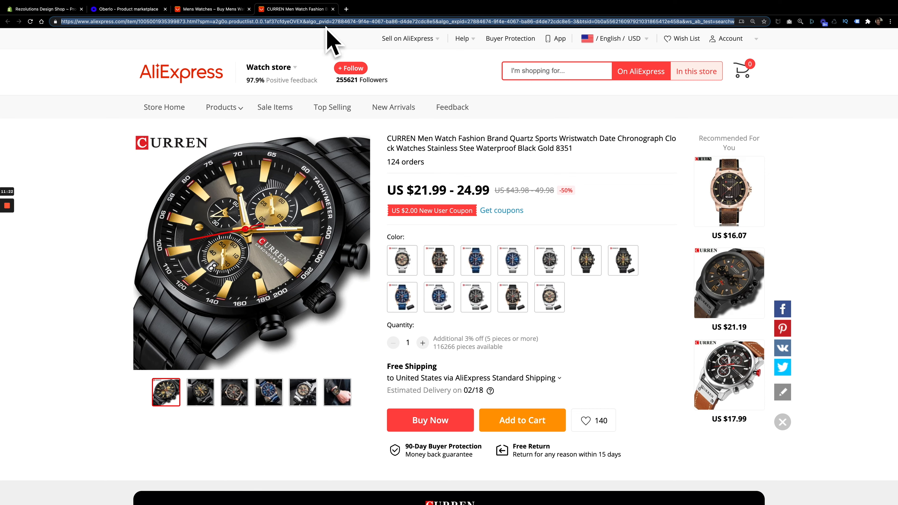
right_click(108, 22)
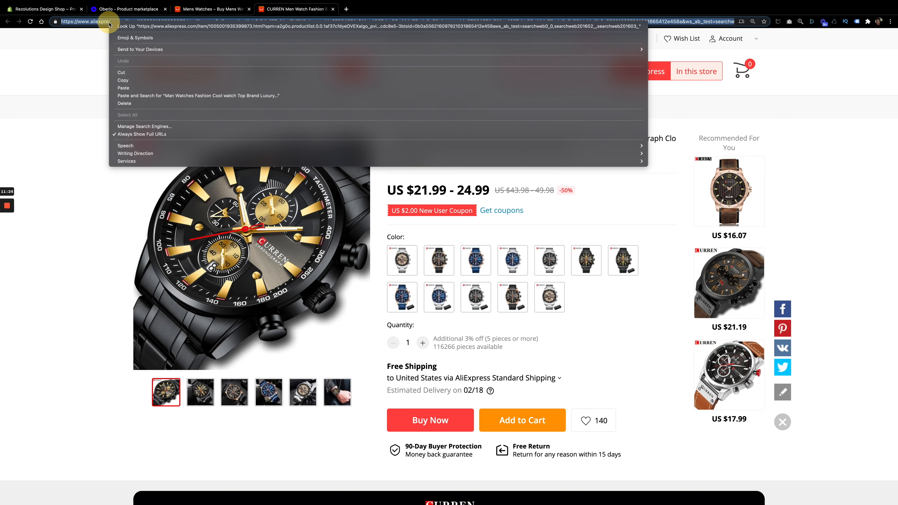
click(122, 80)
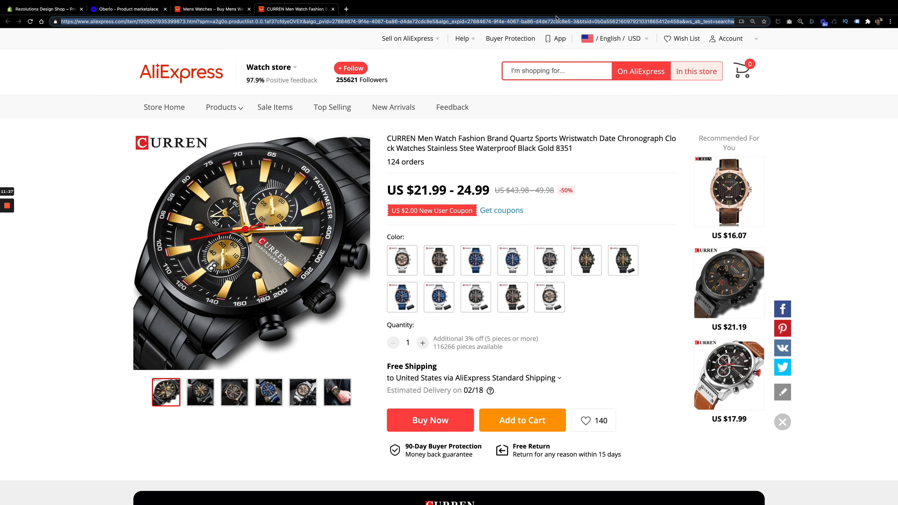
Switch to Oberlo and add the CURREN watch to the Import List using its copied AliExpress product URL
click(129, 9)
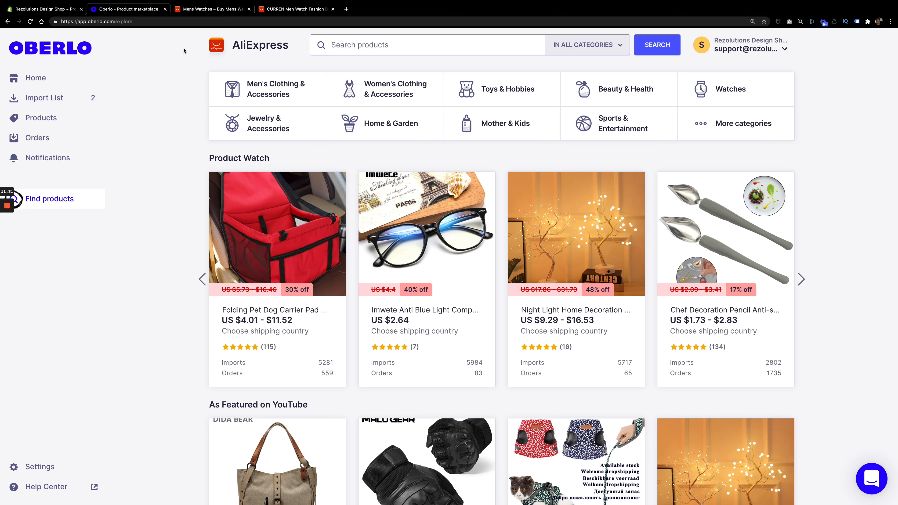
click(52, 100)
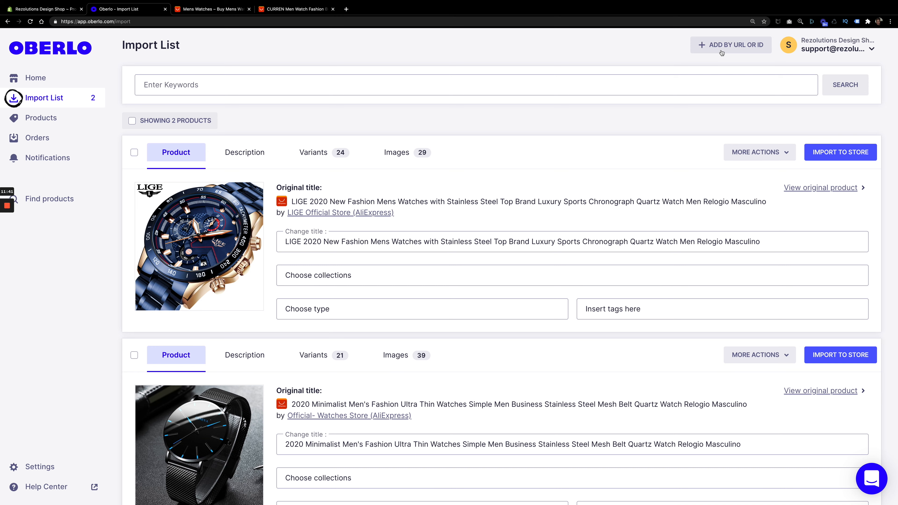
click(731, 46)
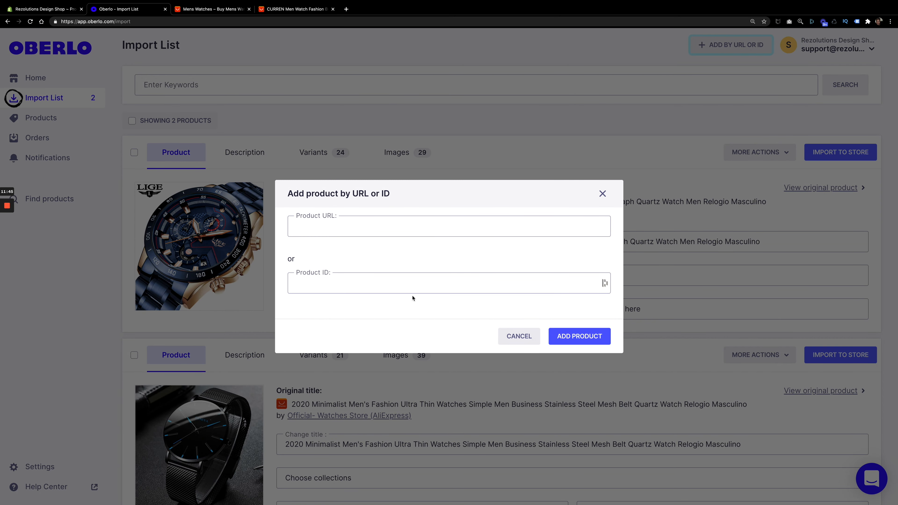
click(320, 228)
right_click(320, 230)
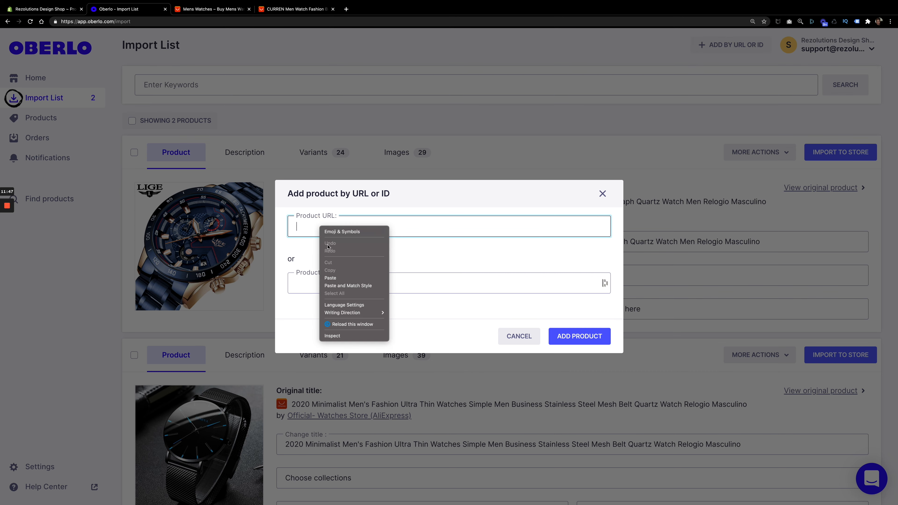
click(330, 277)
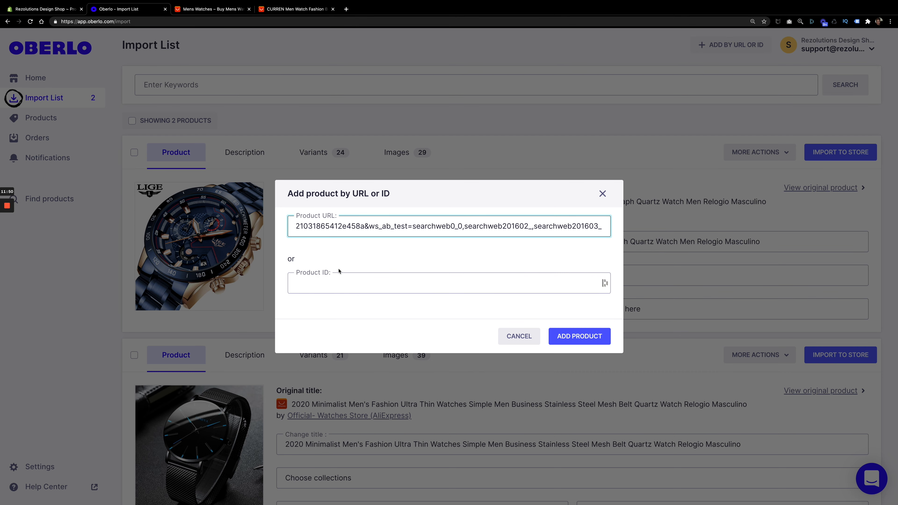
click(286, 10)
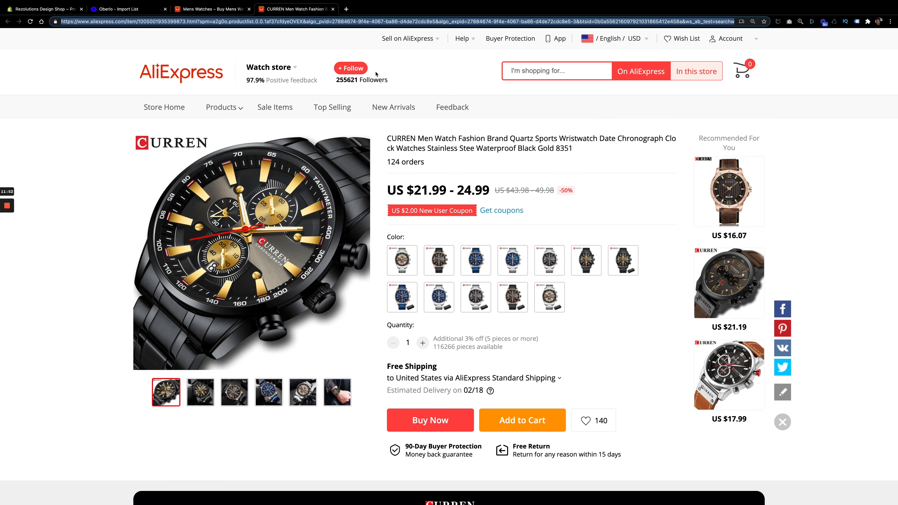
click(125, 10)
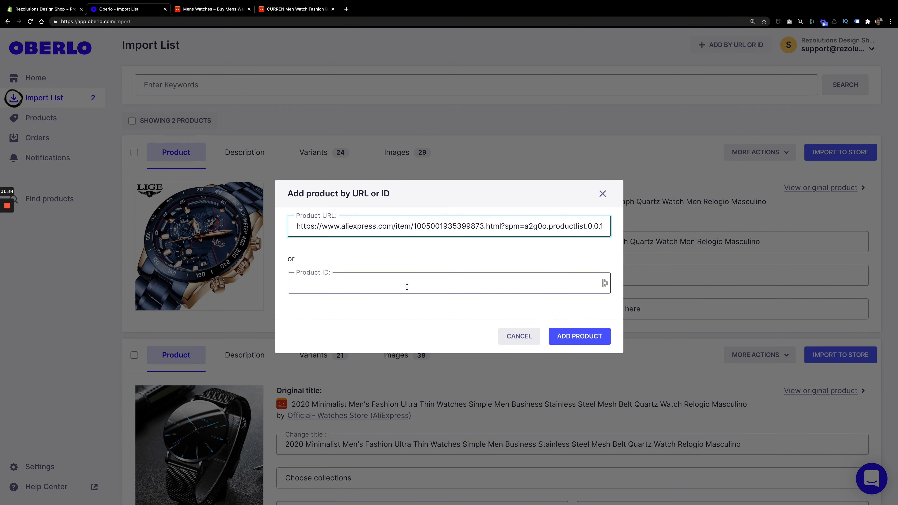
click(578, 336)
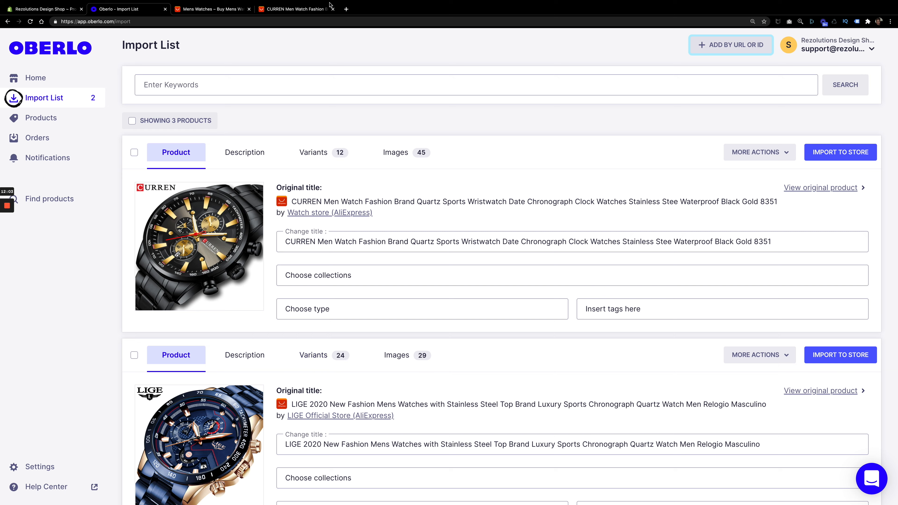
Close the added watch's page and open the blue CURREN Quartz Sports Chronograph watch from Waha Store in the AliExpress results
click(333, 9)
click(213, 8)
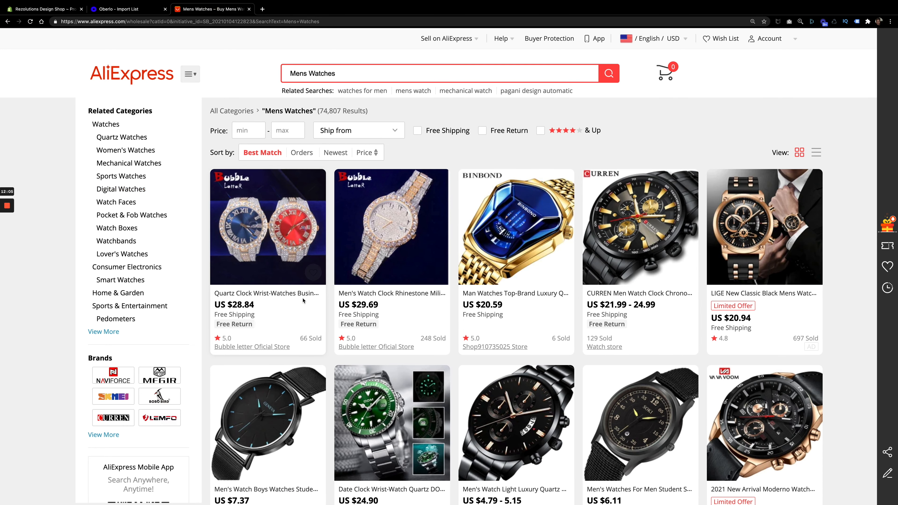
scroll(303, 300, down, 6)
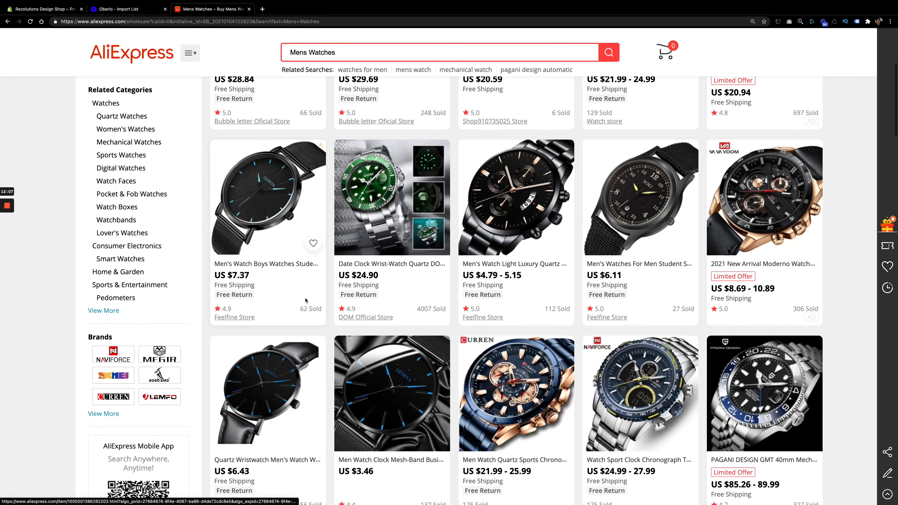
scroll(306, 300, down, 2)
click(123, 9)
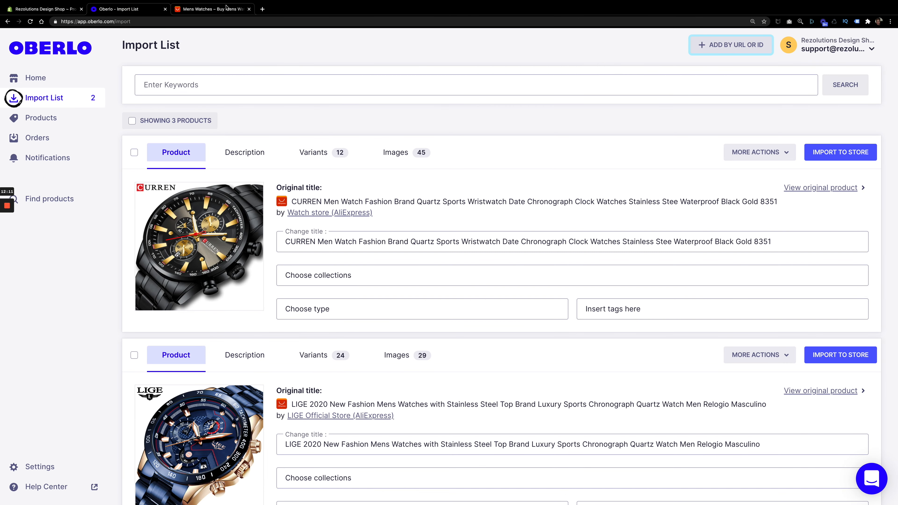
click(213, 9)
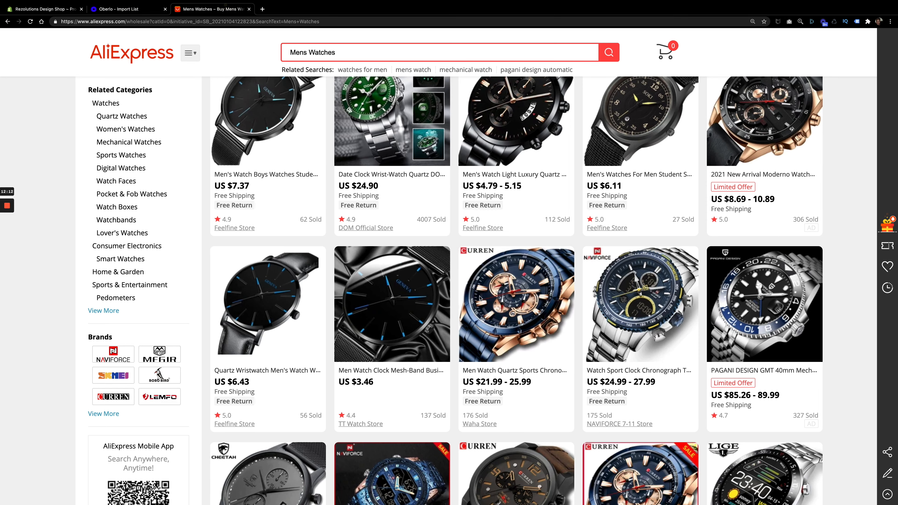
click(513, 294)
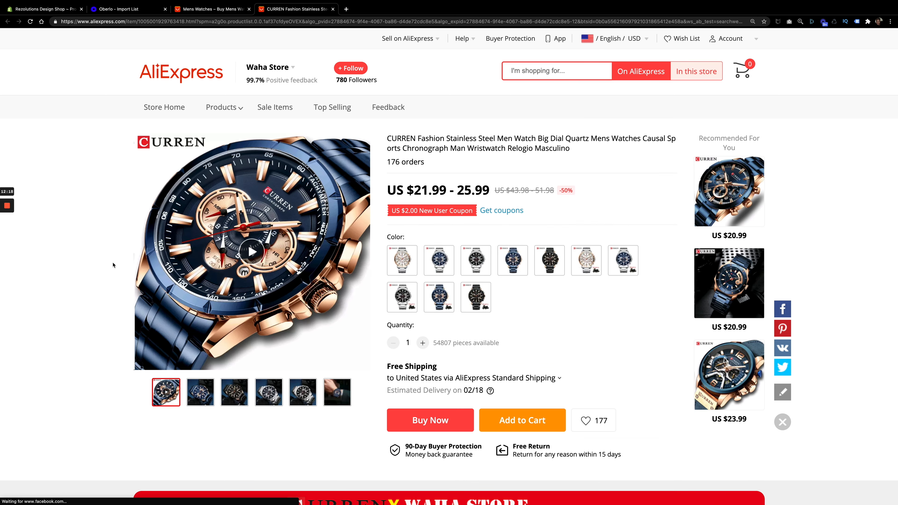
click(122, 13)
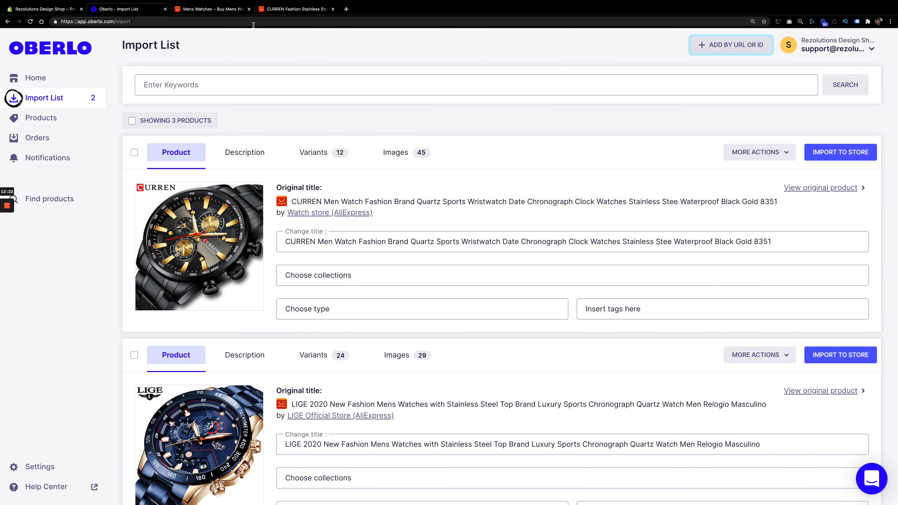
click(272, 8)
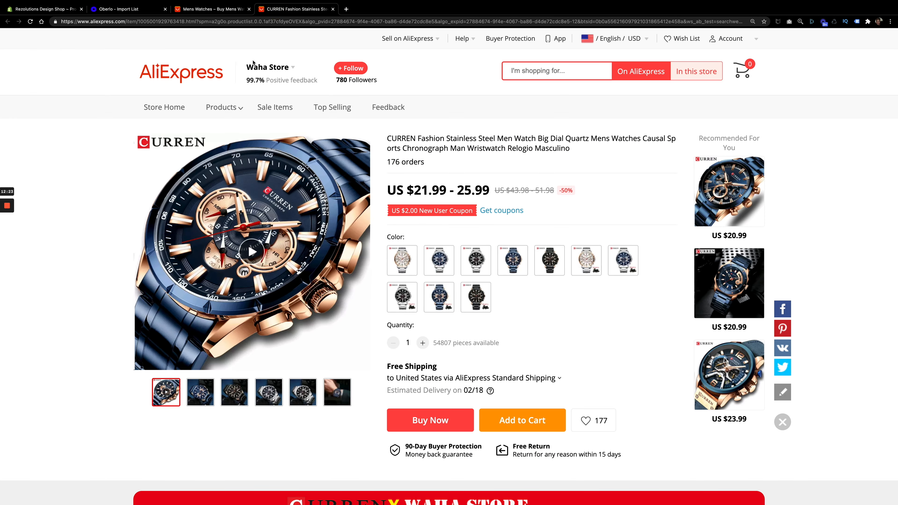
Copy the full web address of the blue CURREN watch's AliExpress product page
click(230, 22)
right_click(233, 21)
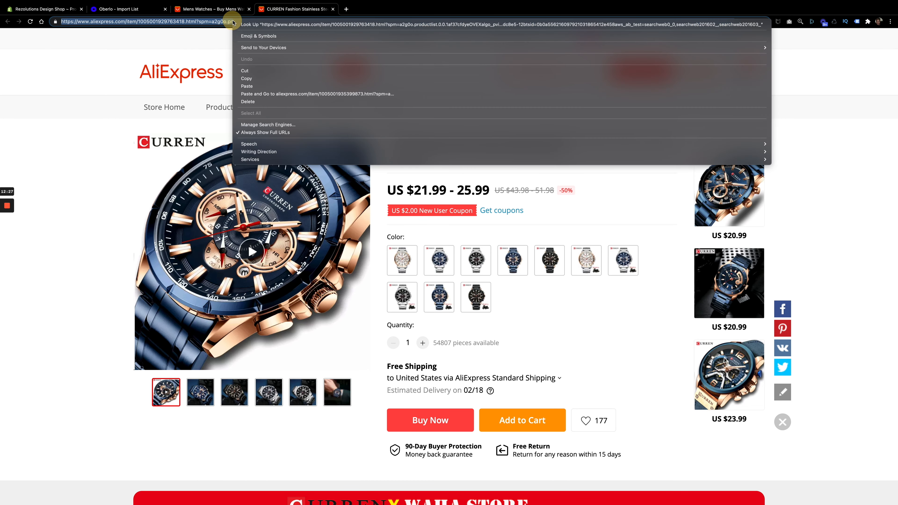
click(247, 78)
Switch to Oberlo and add the blue CURREN watch to the Import List using its copied product URL
click(134, 11)
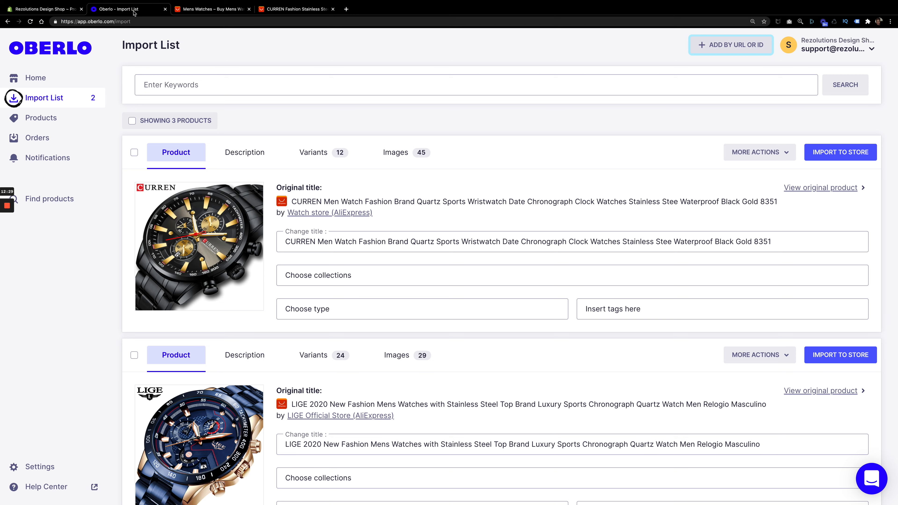
click(721, 45)
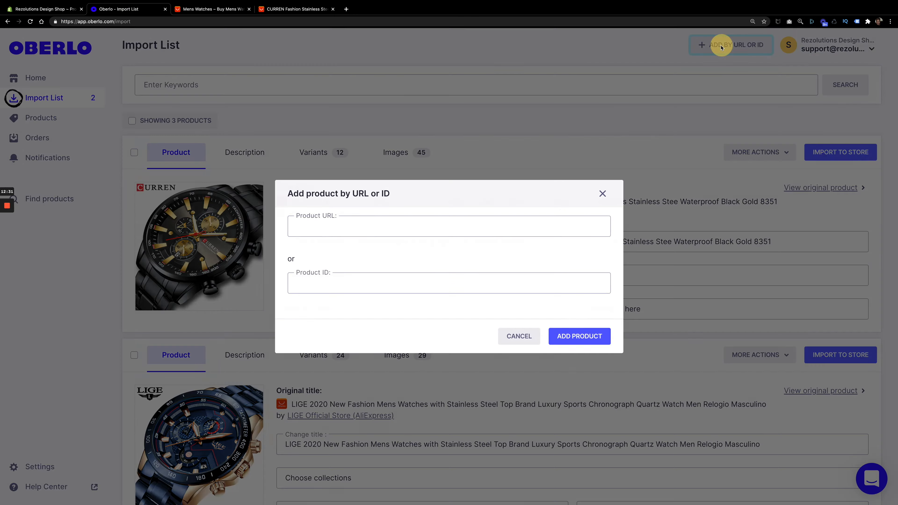
click(329, 230)
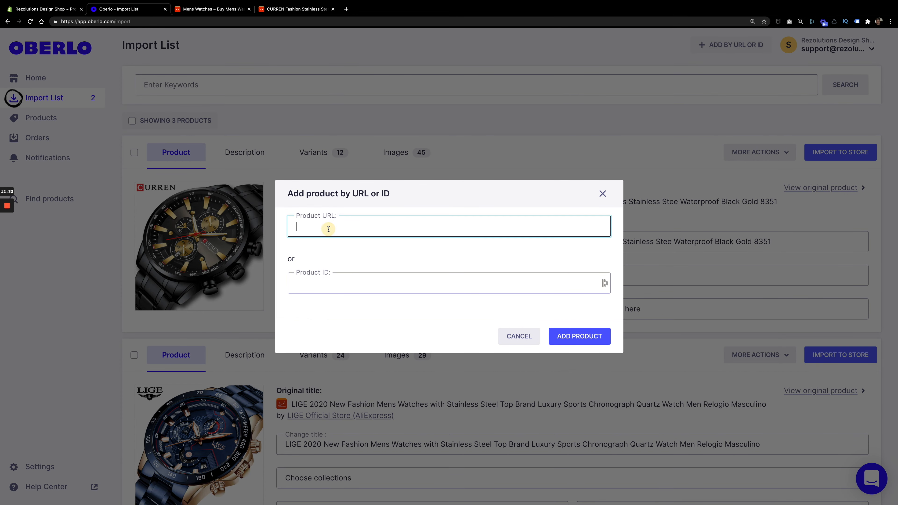
right_click(328, 229)
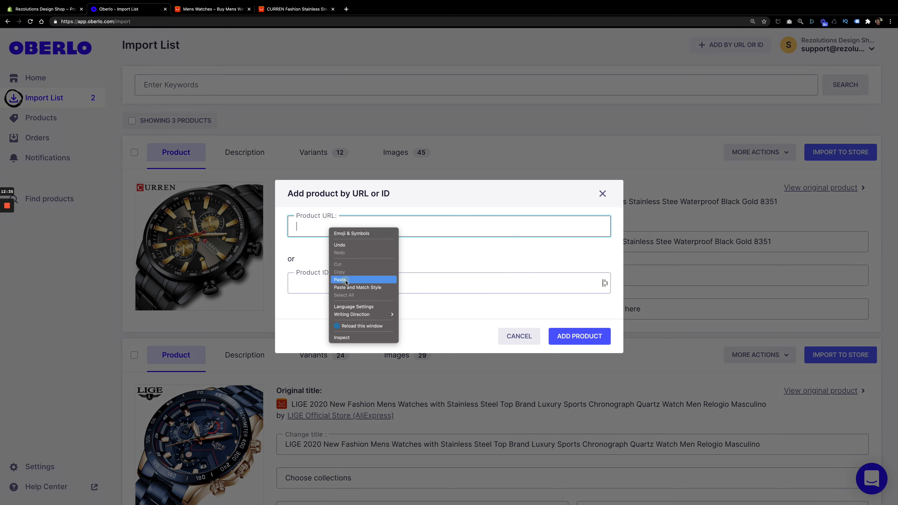
click(340, 279)
click(579, 337)
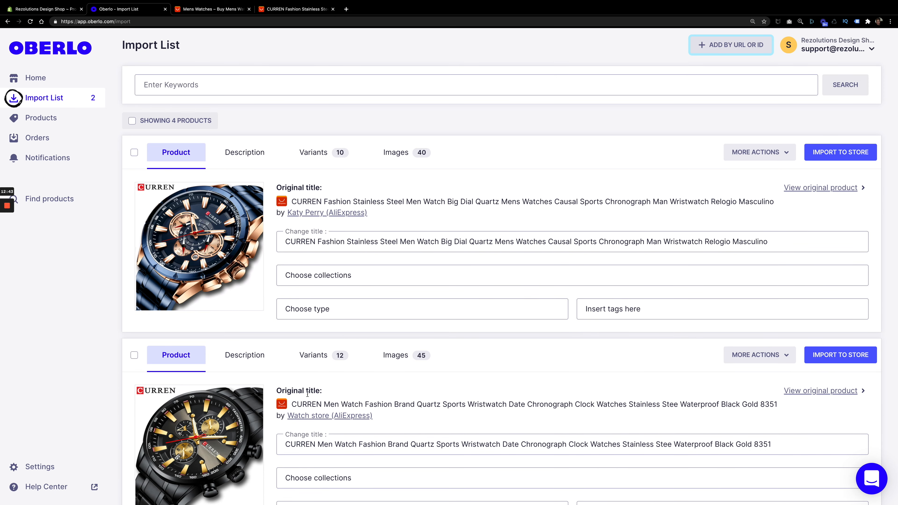
Look over the watches in the Import List, comparing their original titles and editable product fields
scroll(307, 394, down, 15)
scroll(308, 396, up, 10)
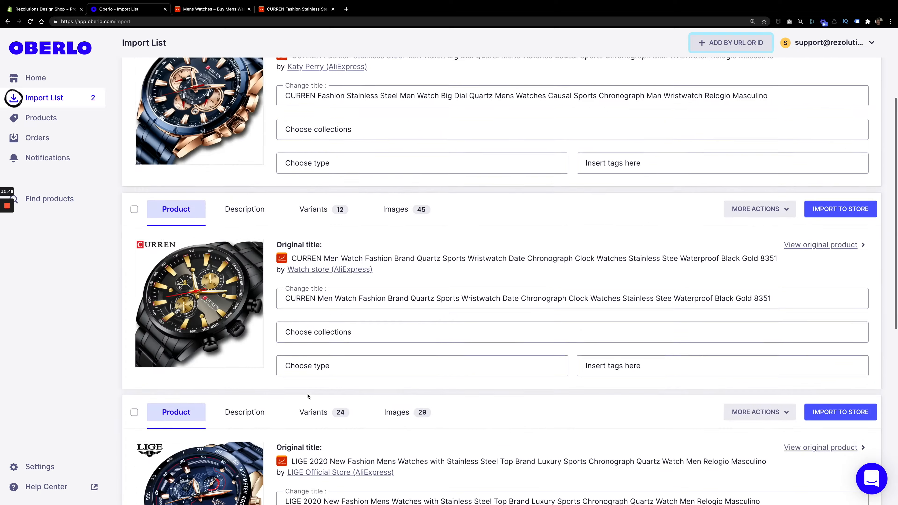
scroll(307, 397, up, 5)
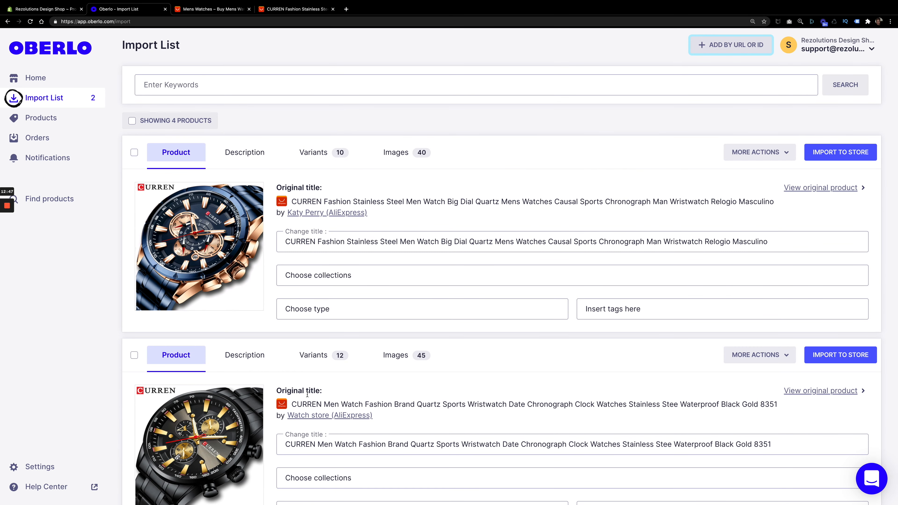
scroll(307, 394, down, 15)
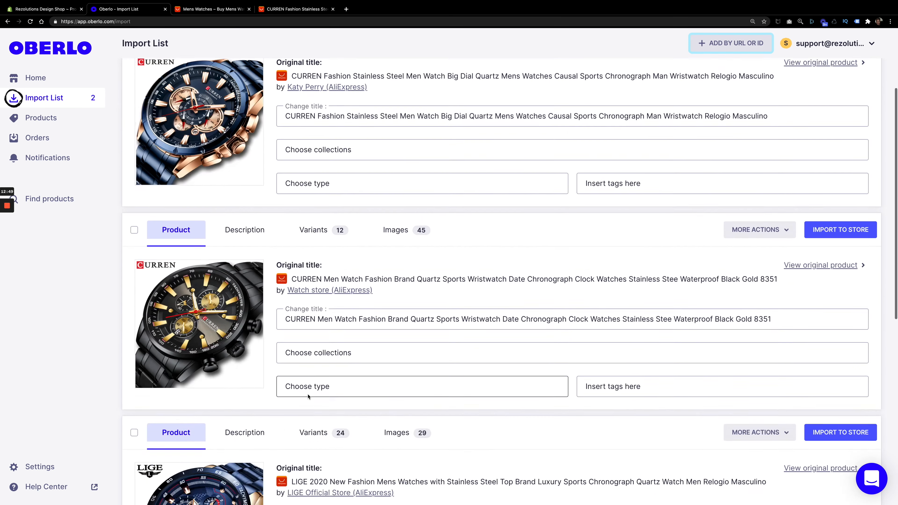
scroll(308, 396, up, 15)
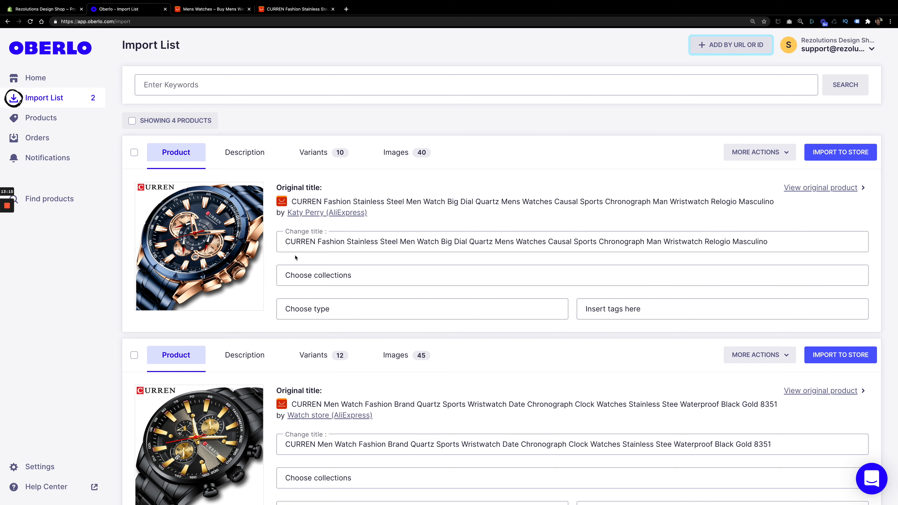
scroll(302, 257, down, 10)
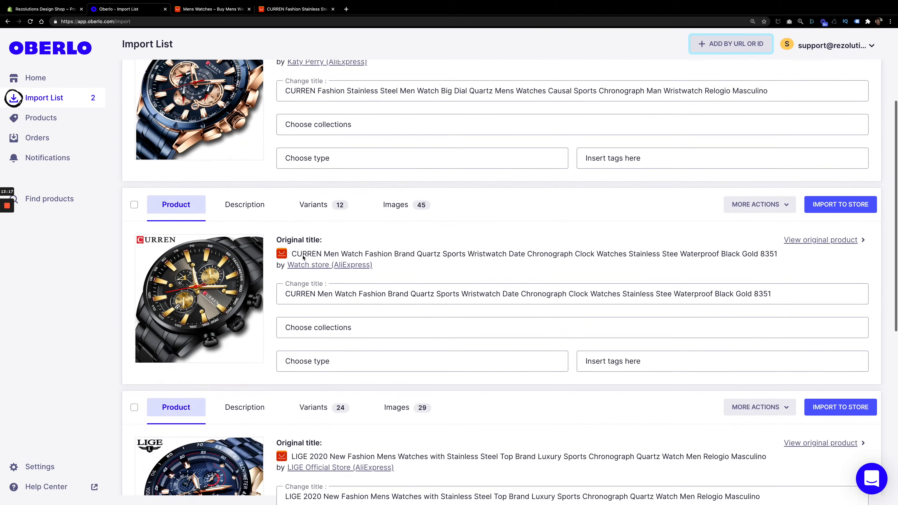
scroll(304, 258, up, 10)
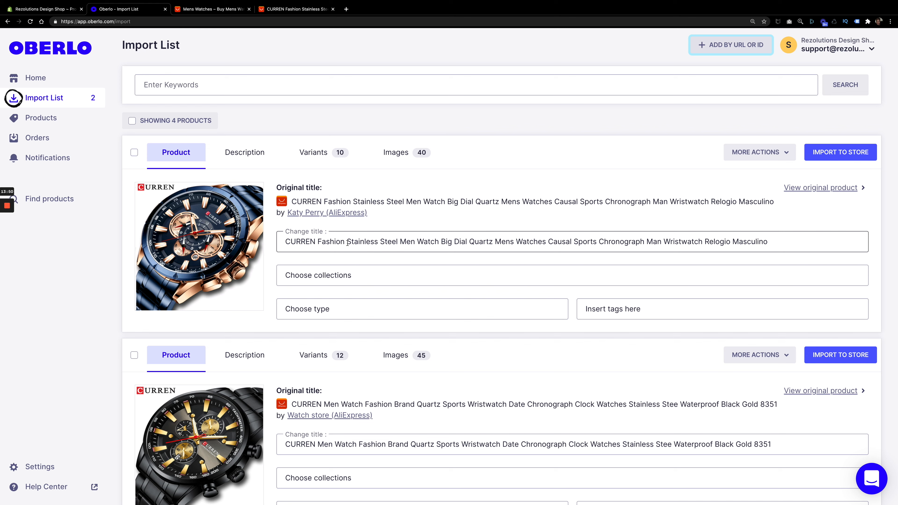
Shorten the blue CURREN watch's title to "CURREN Stainless Steel Mens Watch"
drag(348, 242, 316, 244)
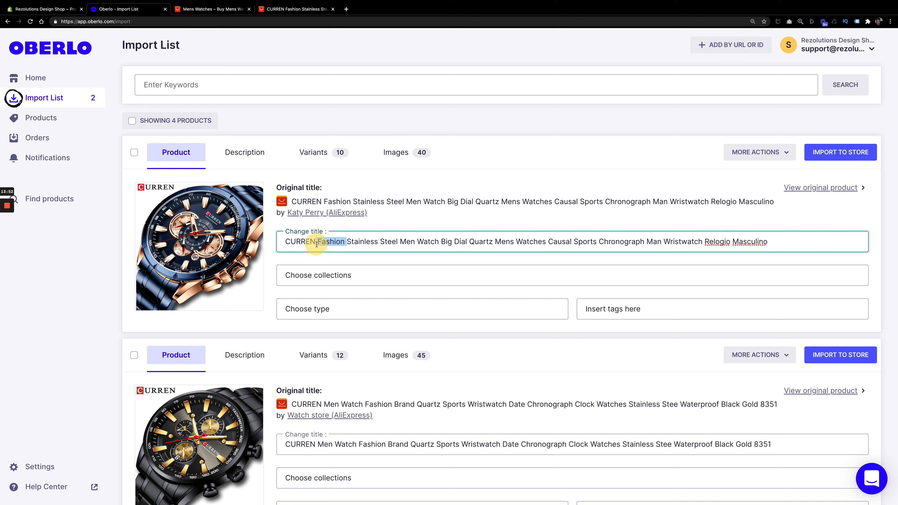
key(BackSpace)
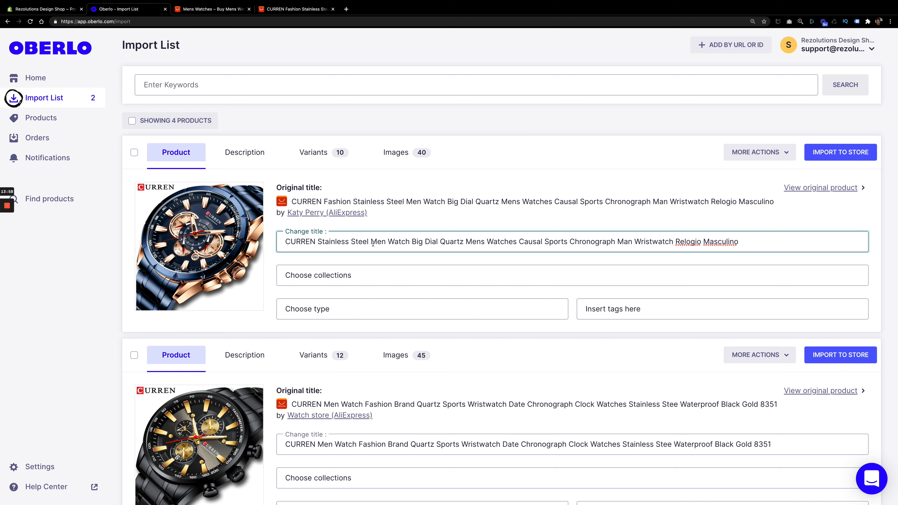
click(386, 242)
text(s)
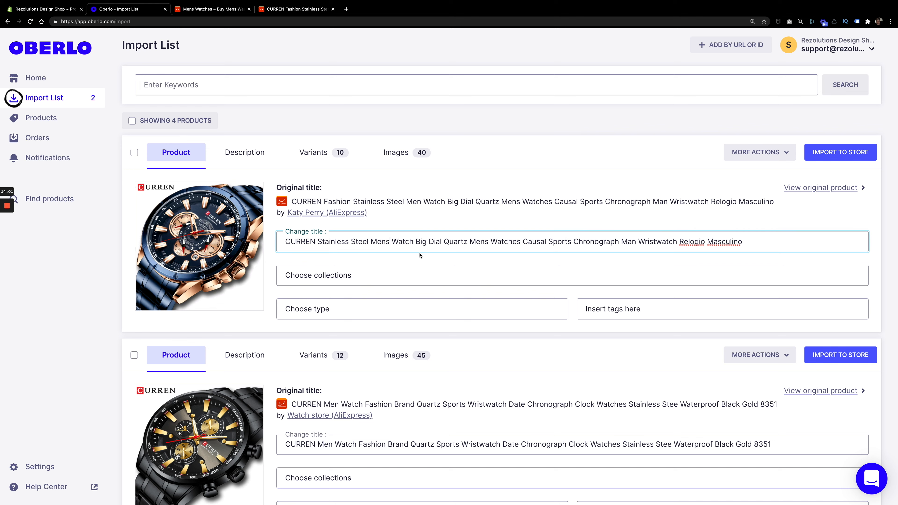
drag(417, 243, 780, 244)
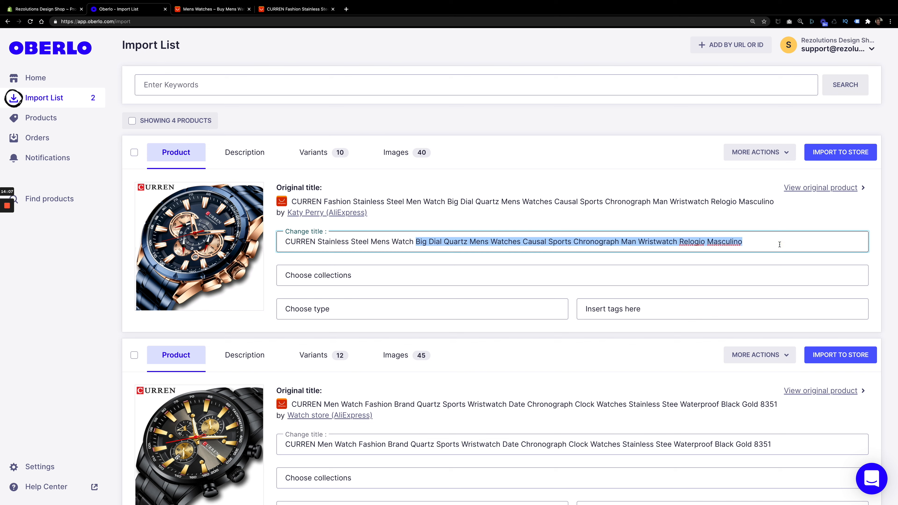
key(BackSpace)
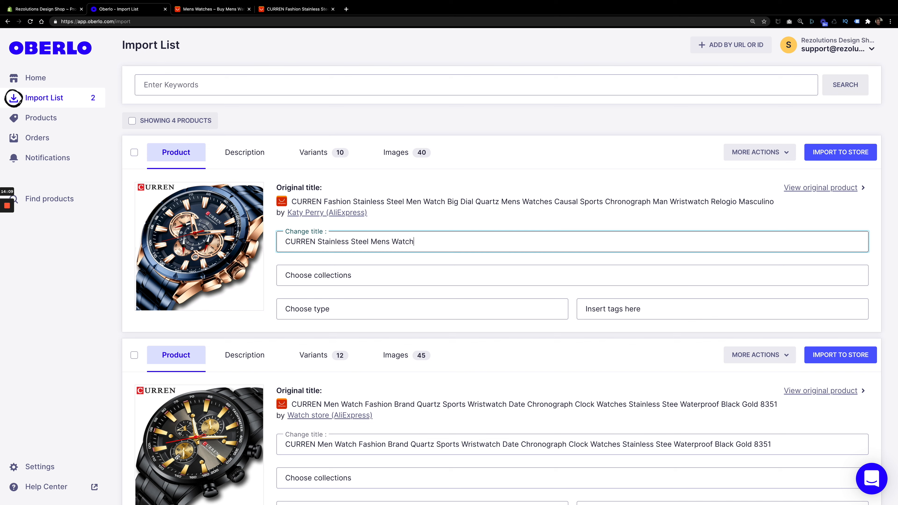
Extend the blue CURREN watch's title with "- Chronograph Gold Blue"
scroll(275, 319, down, 5)
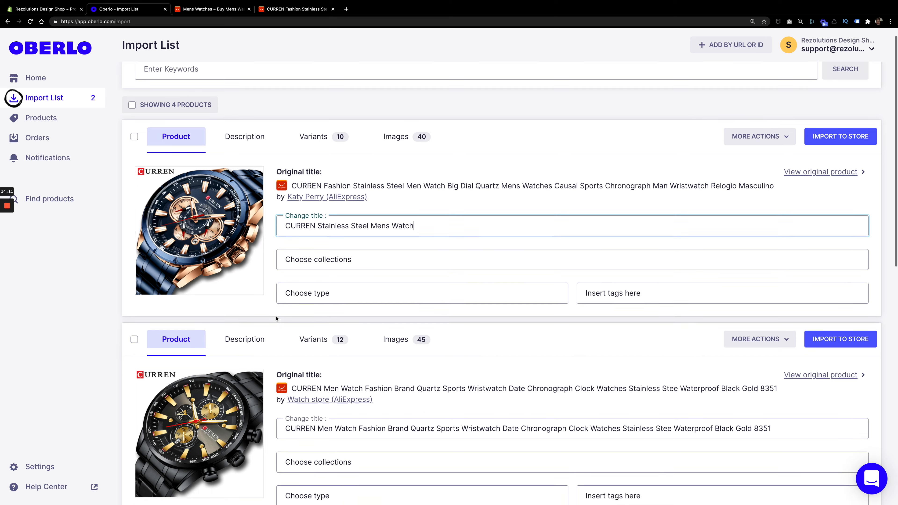
scroll(277, 319, up, 3)
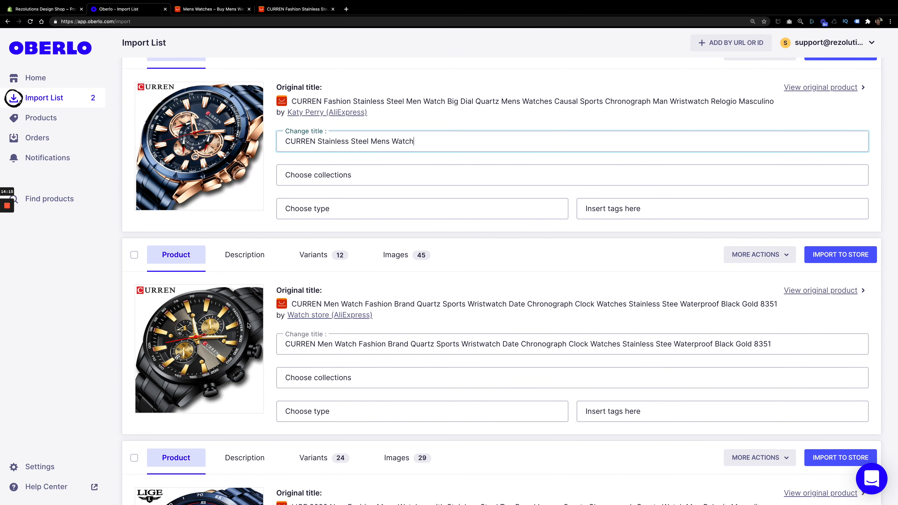
scroll(249, 326, up, 2)
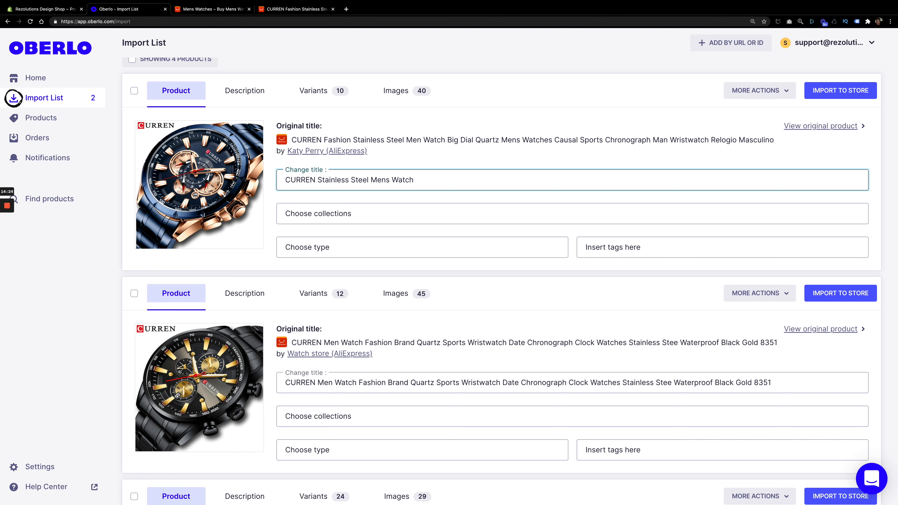
text(Cho)
key(BackSpace)
text(roni)
key(BackSpace)
text(ograph)
text(Gold Blue)
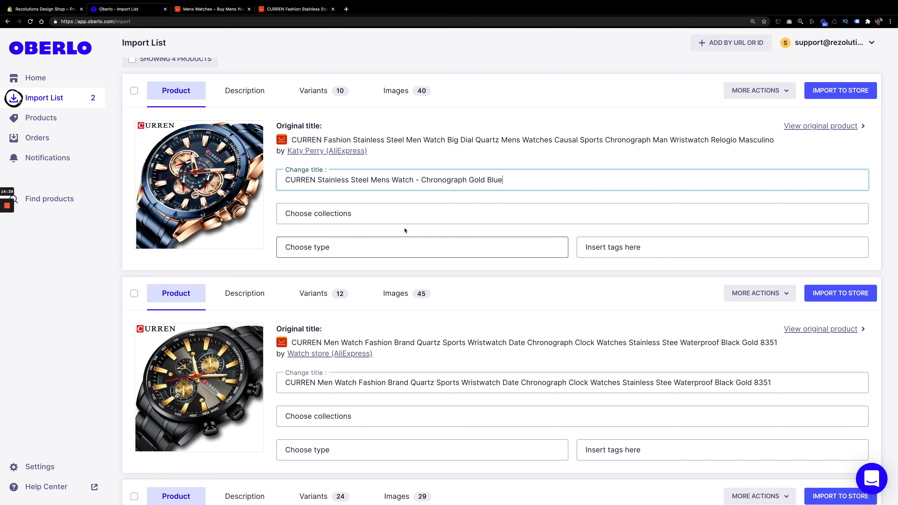
Copy the blue CURREN watch's complete edited title
scroll(377, 358, down, 2)
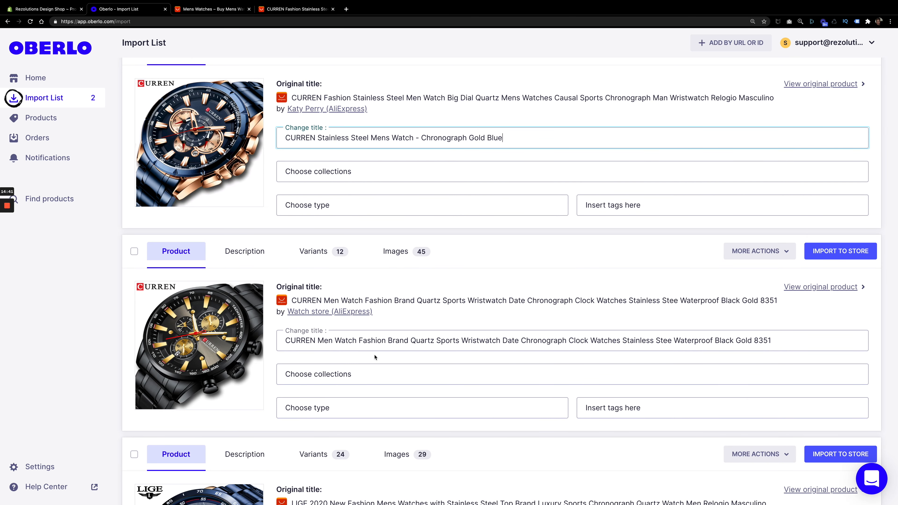
triple_click(394, 137)
right_click(394, 136)
click(418, 192)
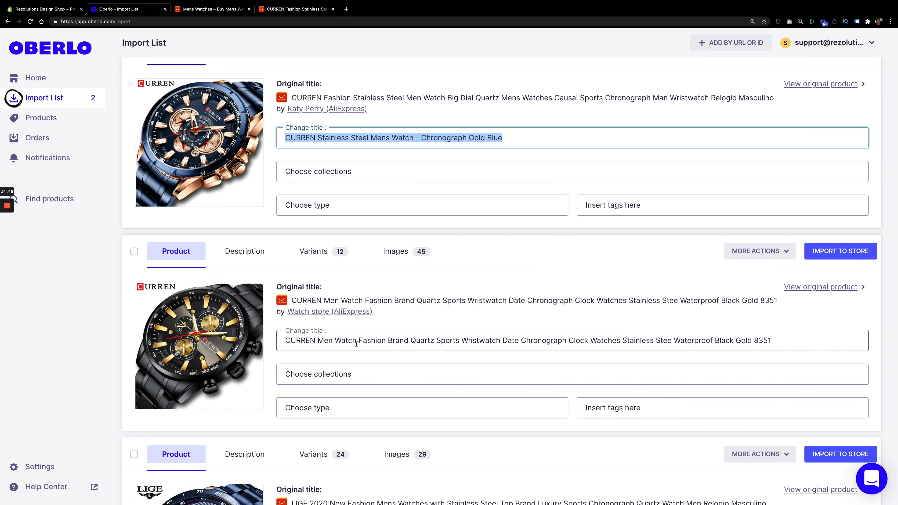
Replace the black CURREN watch's title with the copied one, changing its ending to read "CURREN Stainless Steel Mens Watch - Chronograph Gold Black"
triple_click(358, 342)
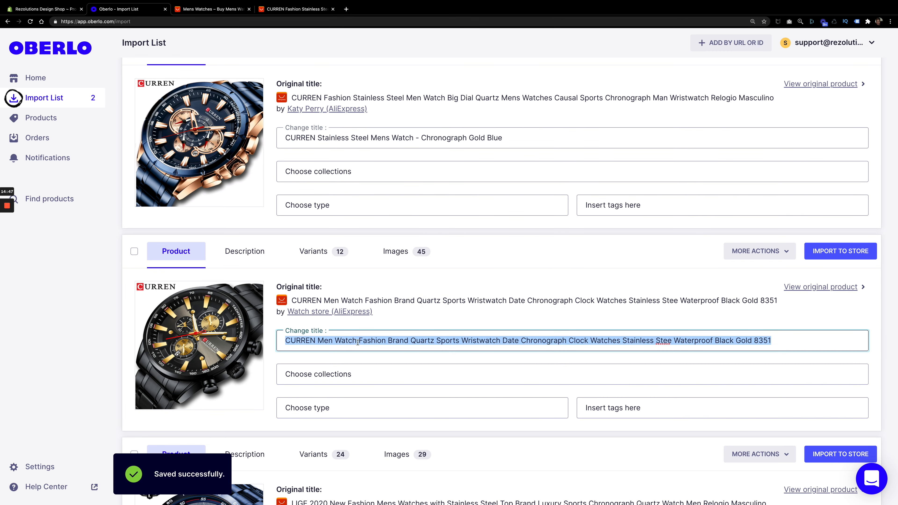
key(ctrl+v)
drag(469, 341, 546, 342)
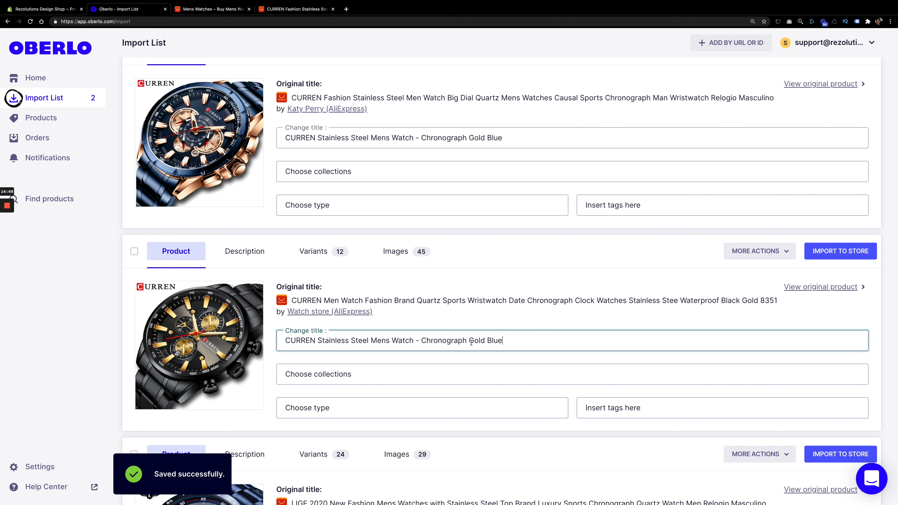
click(545, 341)
key(BackSpace)
key(BackSpace)
key(BackSpace)
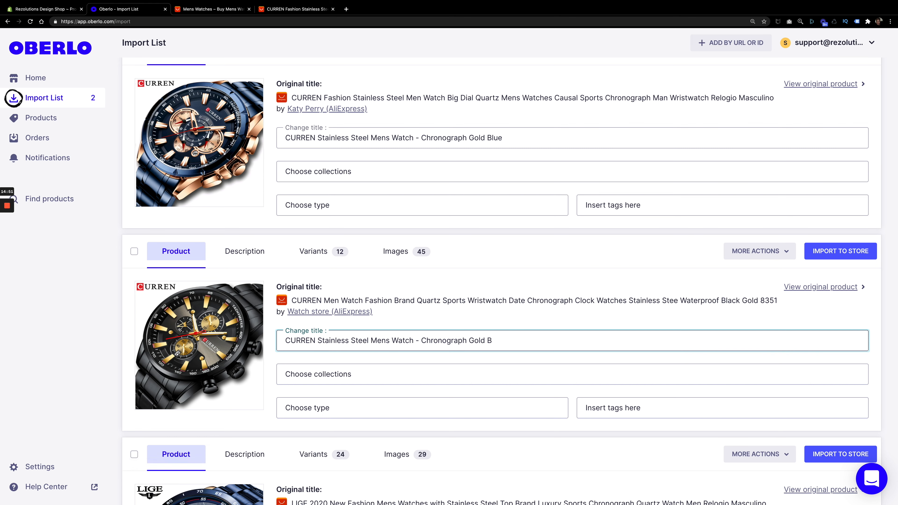
text(lack)
Replace the LIGE watch's title with the copied one, edited to read "LIGE Stainless Steel Mens Watch - Sports Blue"
scroll(528, 339, down, 5)
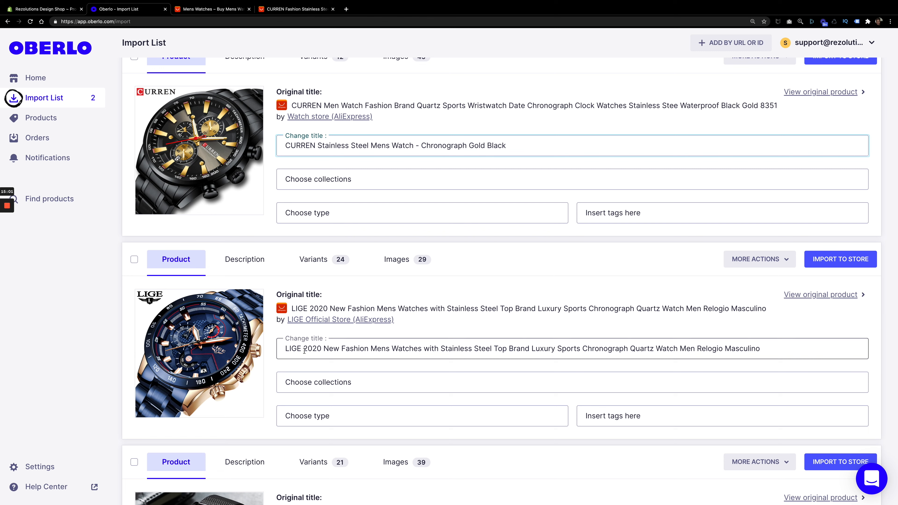
triple_click(316, 349)
key(ctrl+v)
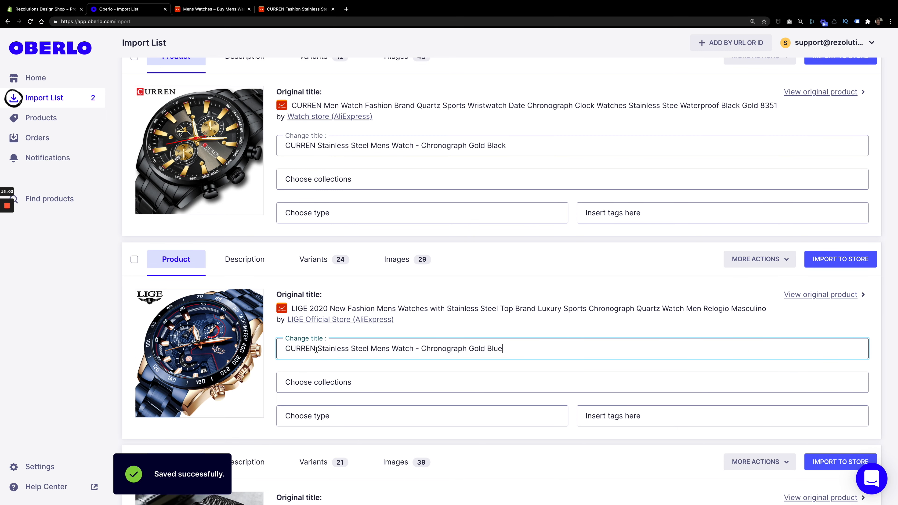
double_click(315, 349)
key(BackSpace)
text(LIGE)
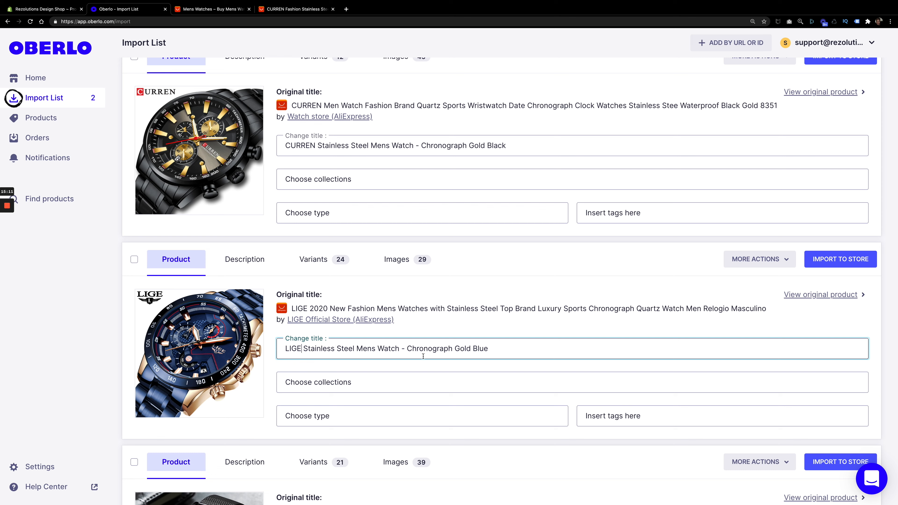
drag(407, 349, 494, 350)
click(409, 349)
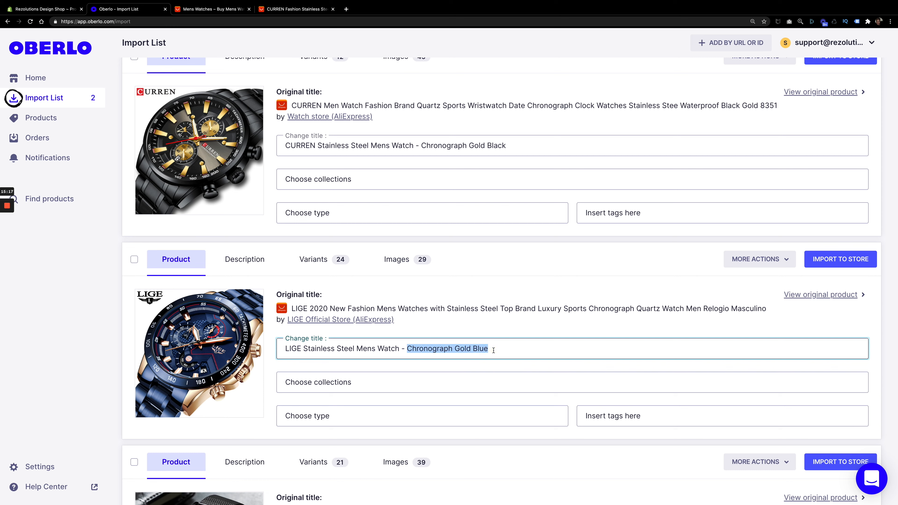
text(Sports Blue)
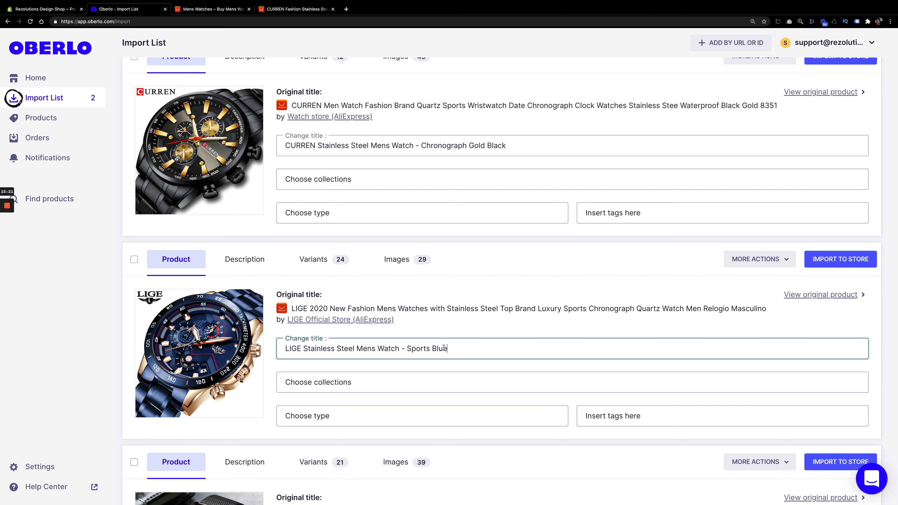
Replace the minimalist mesh watch's title with the copied one, edited to read "GENEVA Stainless Steel Mesh Mens Watch - Black"
scroll(445, 349, down, 5)
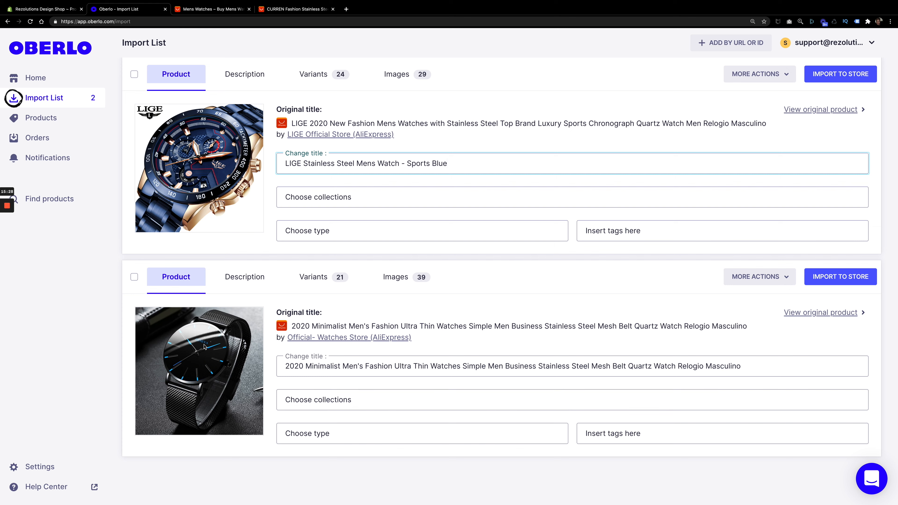
triple_click(317, 366)
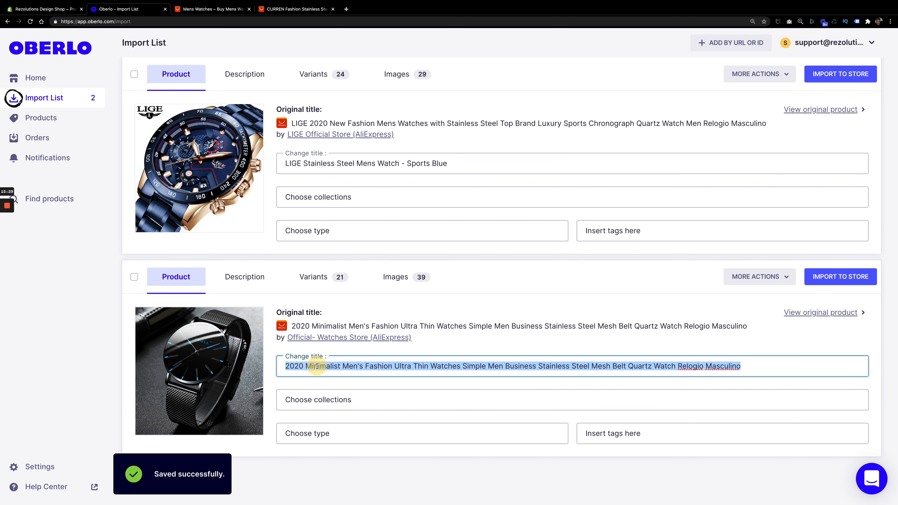
key(ctrl+v)
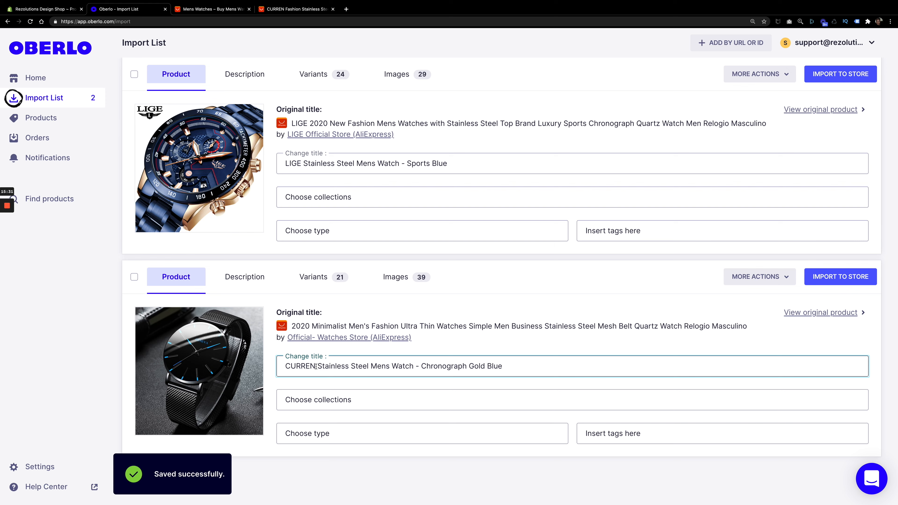
drag(316, 366, 265, 367)
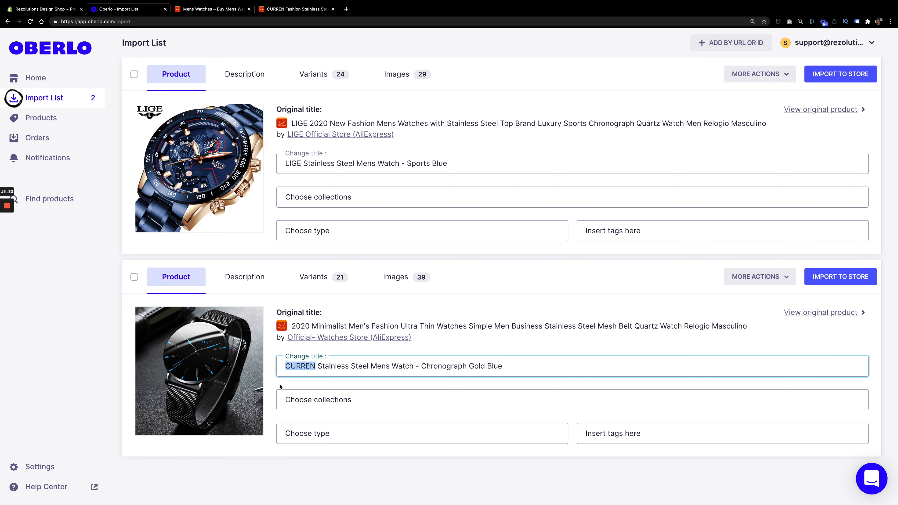
text(GENEVA)
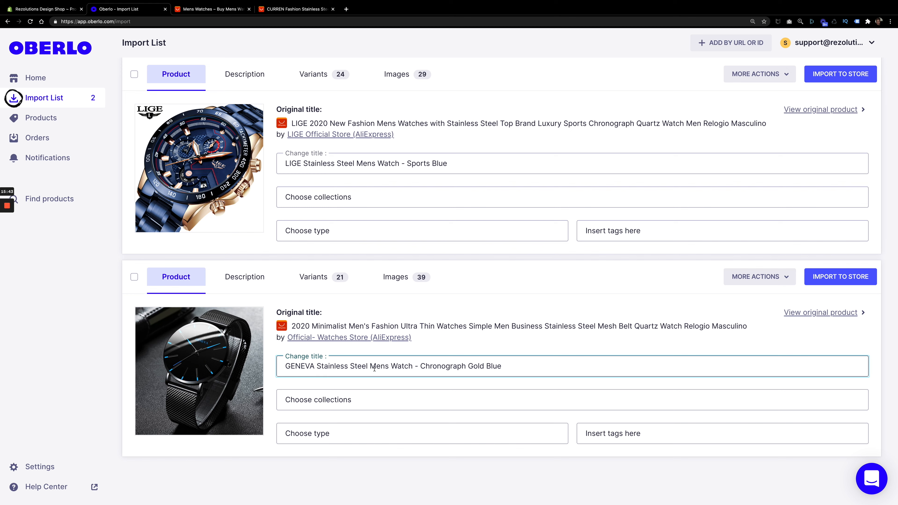
click(369, 367)
text(Mesh)
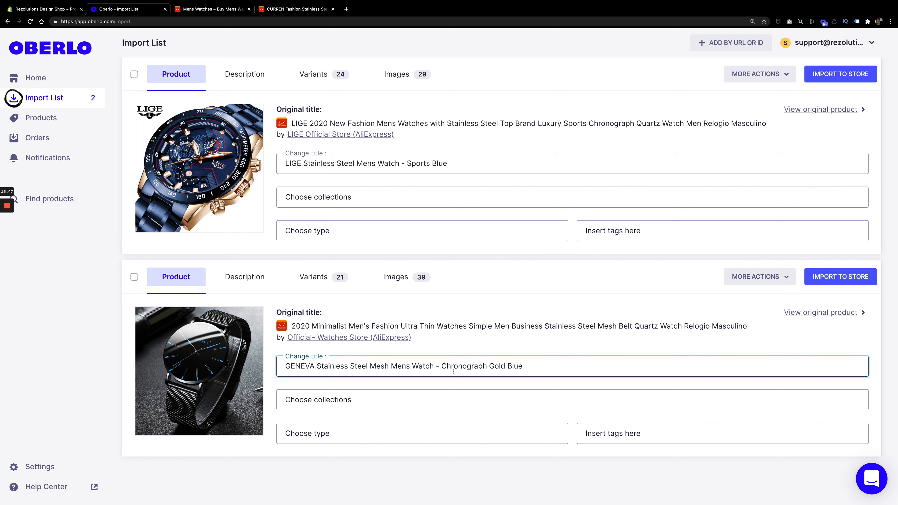
drag(442, 368, 544, 369)
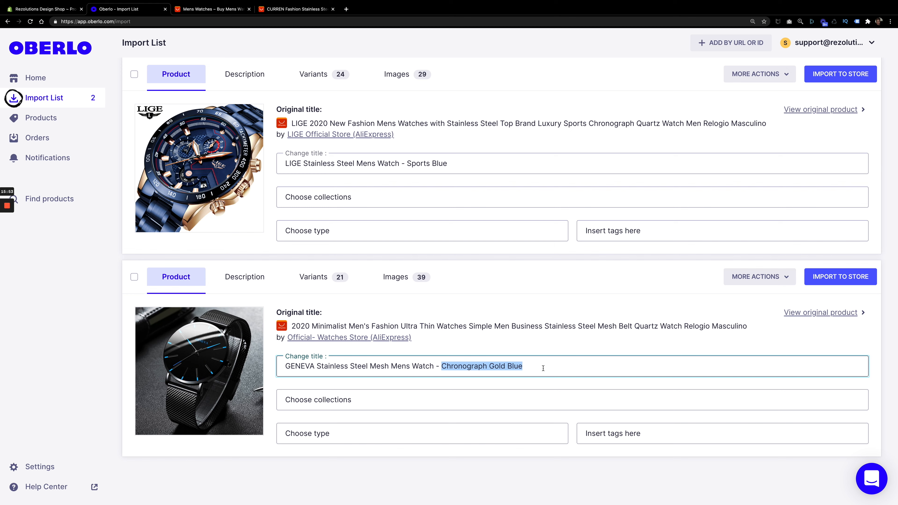
text(Black)
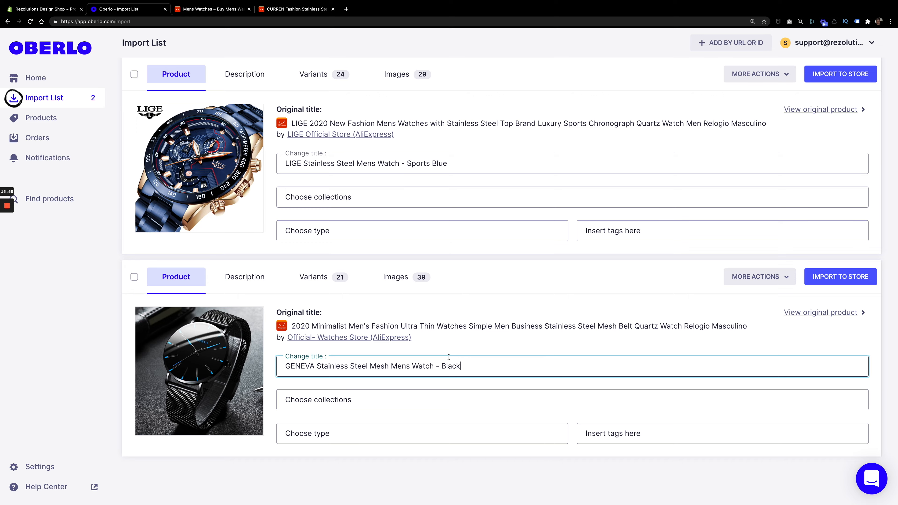
Review the edited titles, select all four watches in the Import List and import them to the store
scroll(448, 358, up, 2)
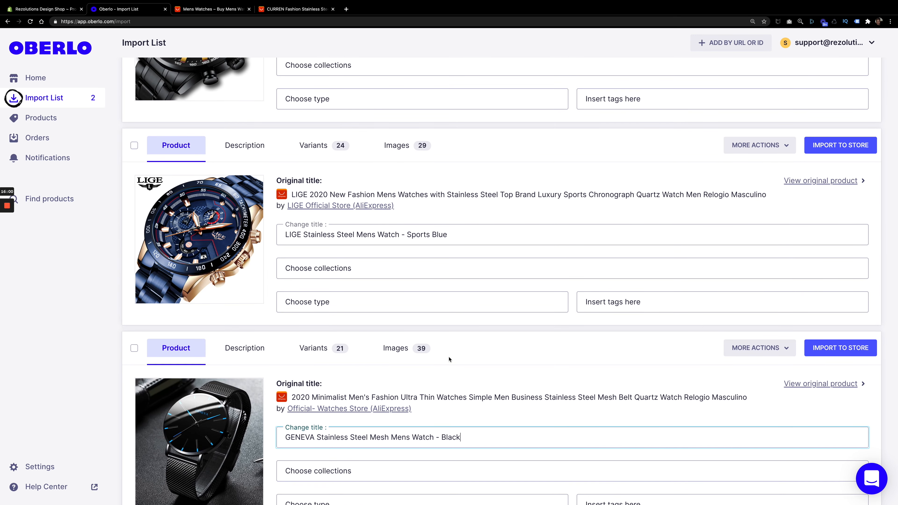
scroll(449, 359, up, 3)
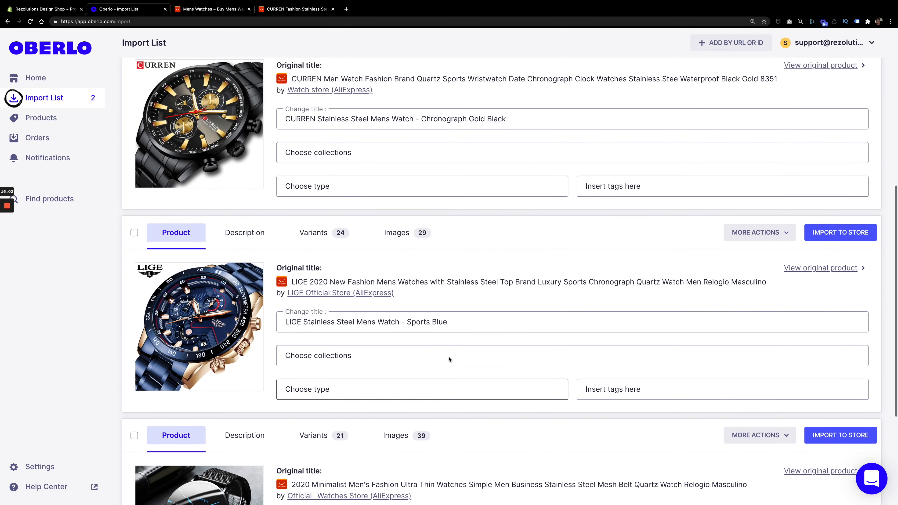
scroll(449, 359, up, 8)
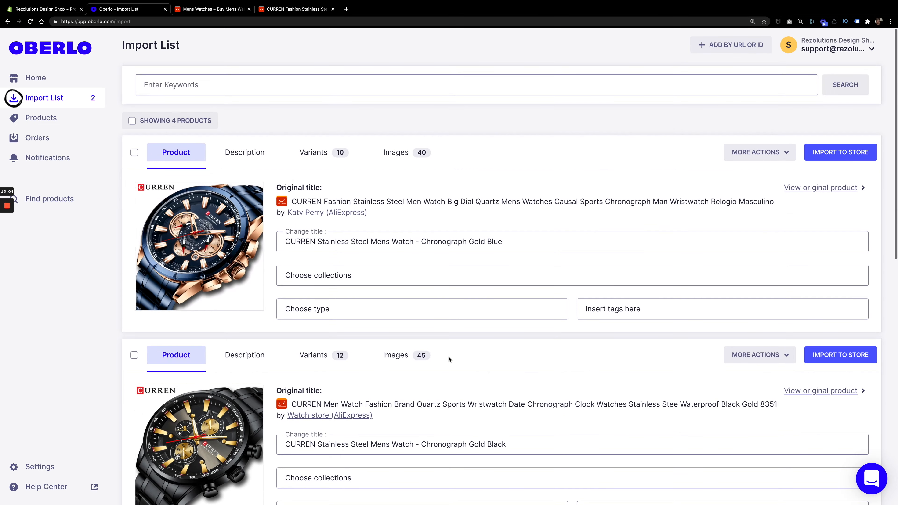
scroll(449, 359, down, 12)
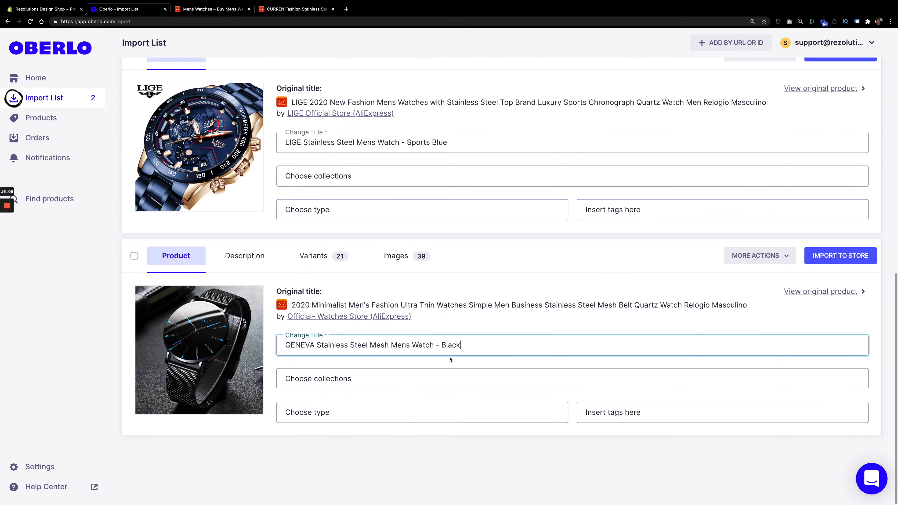
scroll(450, 359, up, 12)
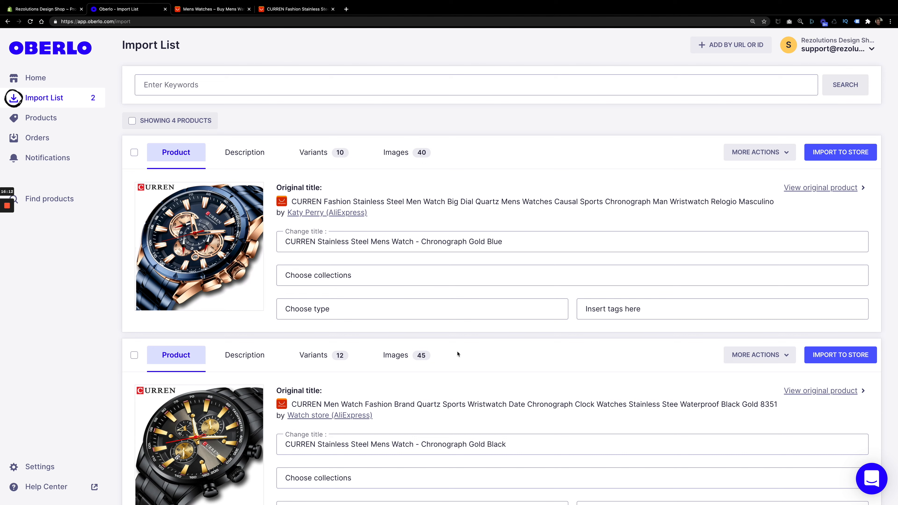
scroll(455, 353, down, 12)
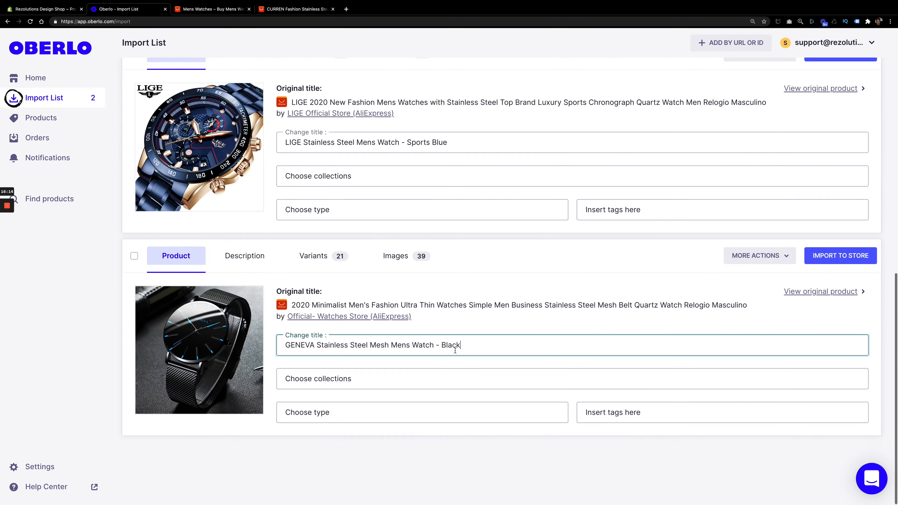
scroll(455, 352, up, 12)
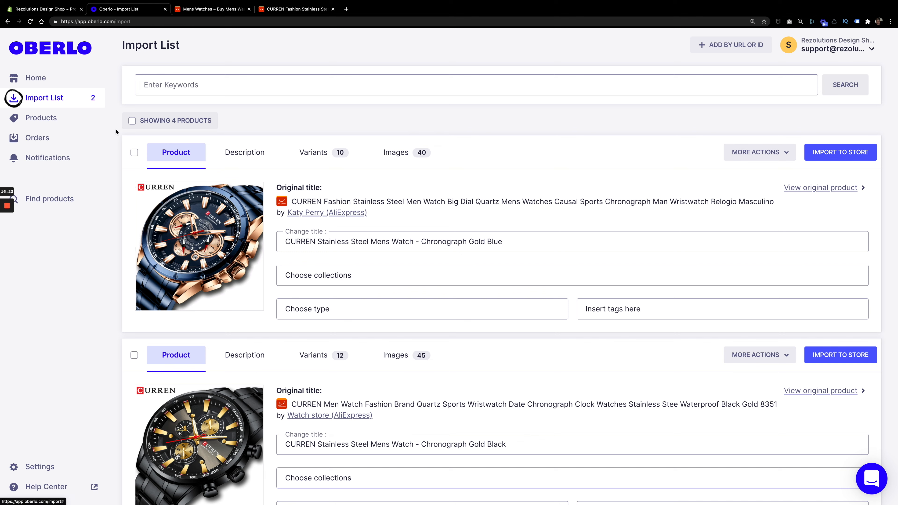
click(132, 121)
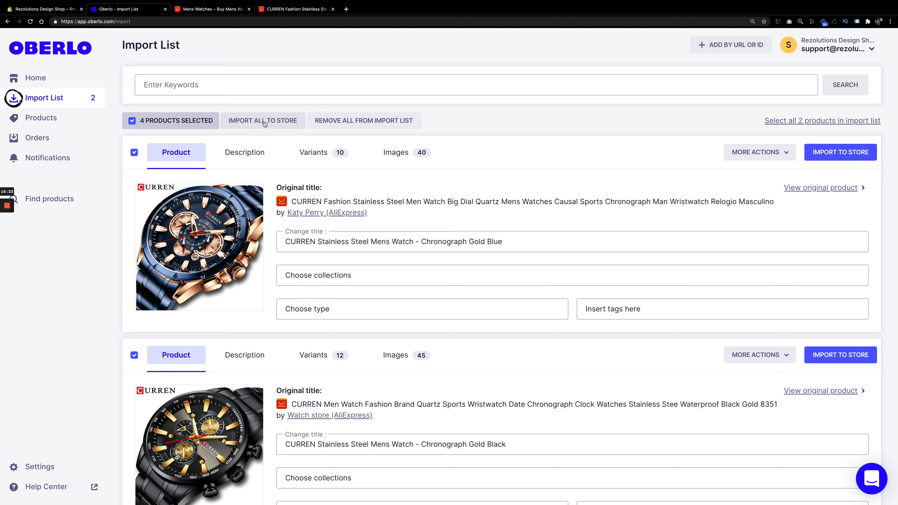
click(265, 124)
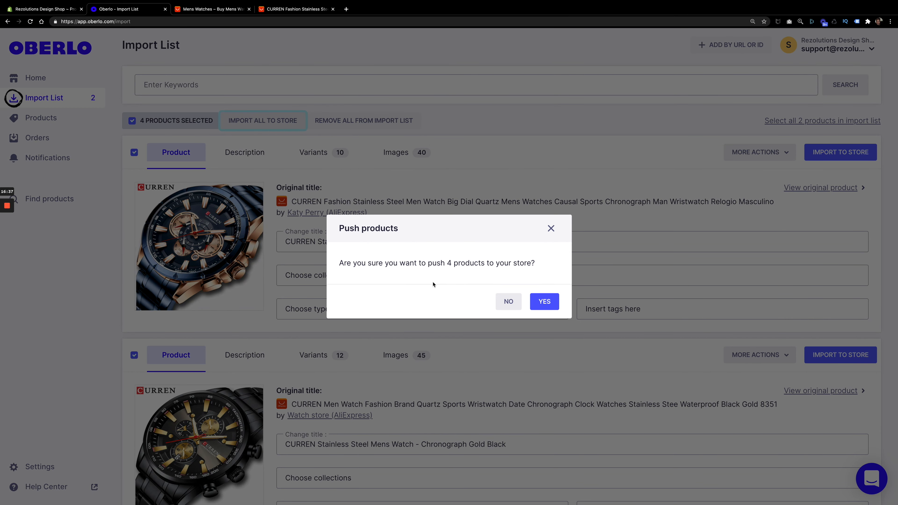
click(544, 302)
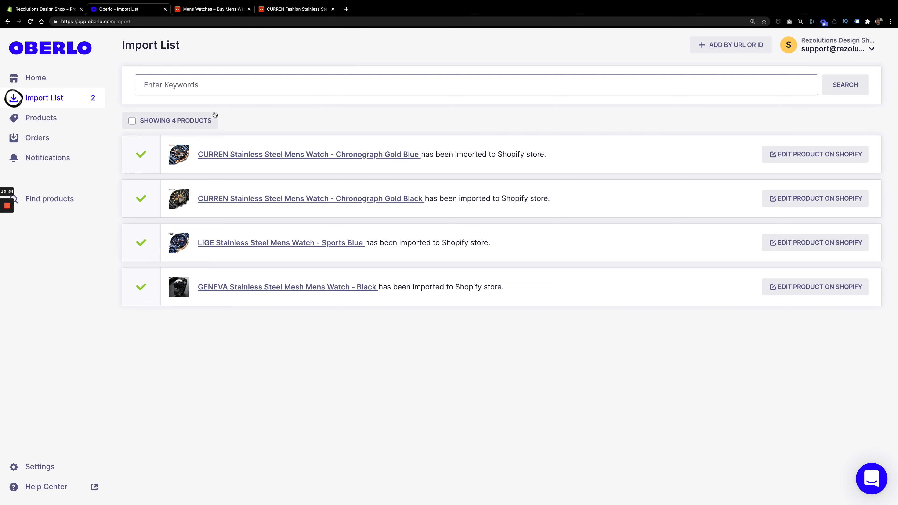
Switch to the Shopify admin, reload its product list and check the Chronograph Gold Black watch's sales channels
click(49, 9)
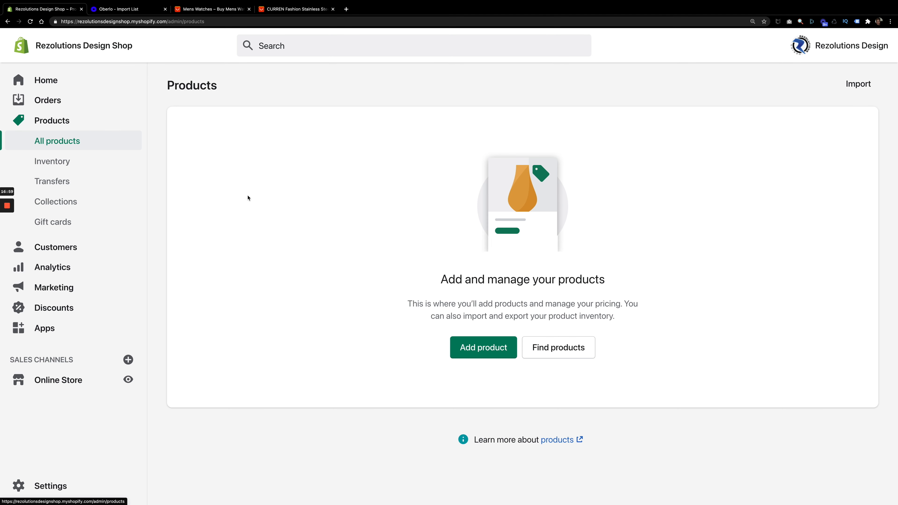
click(31, 22)
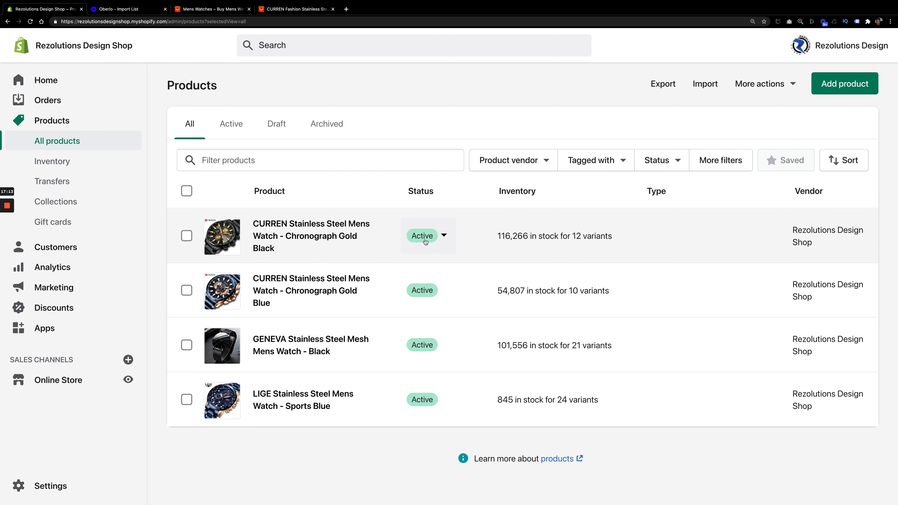
mouse_move(428, 301)
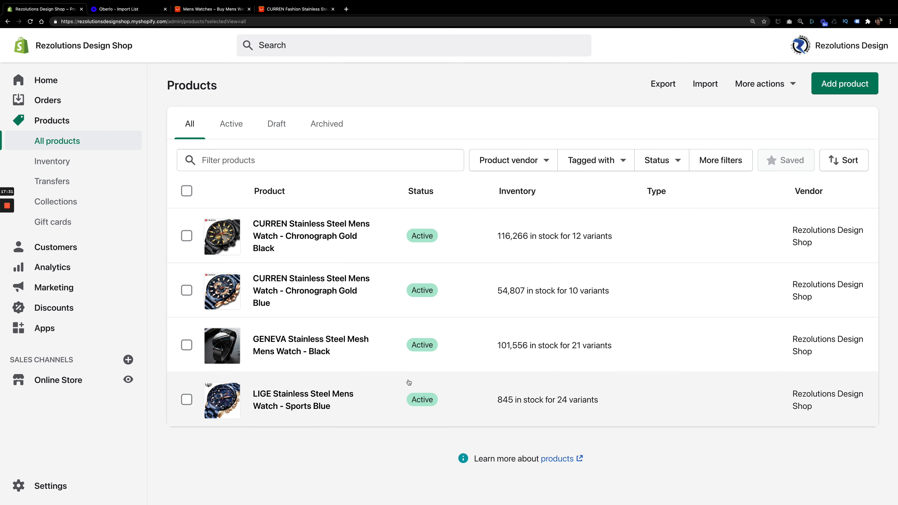
click(444, 236)
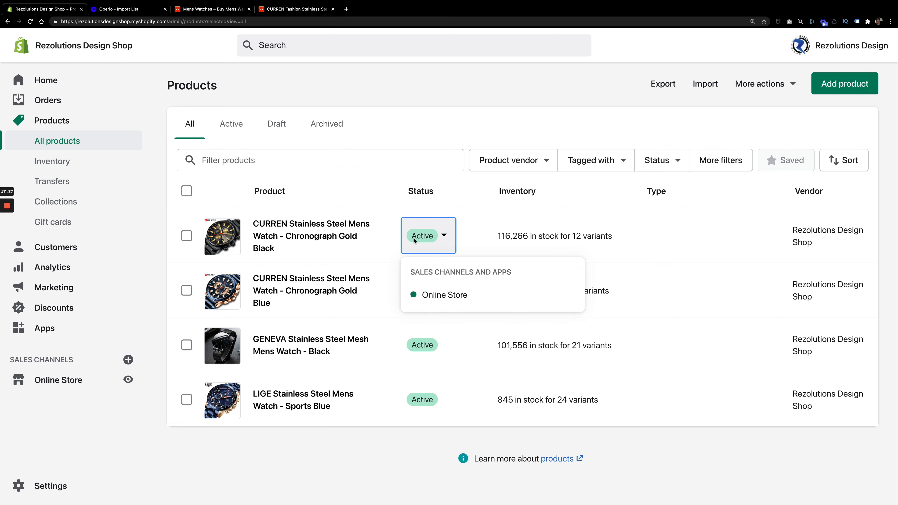
click(364, 192)
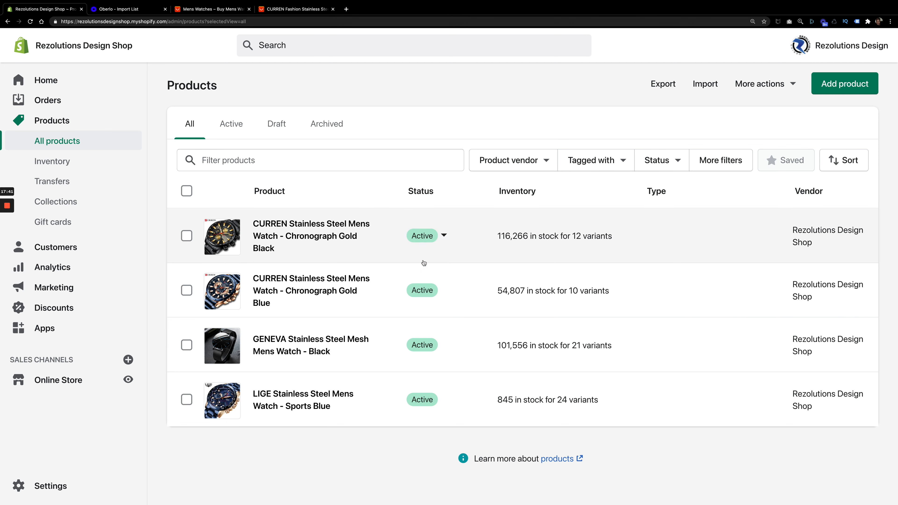
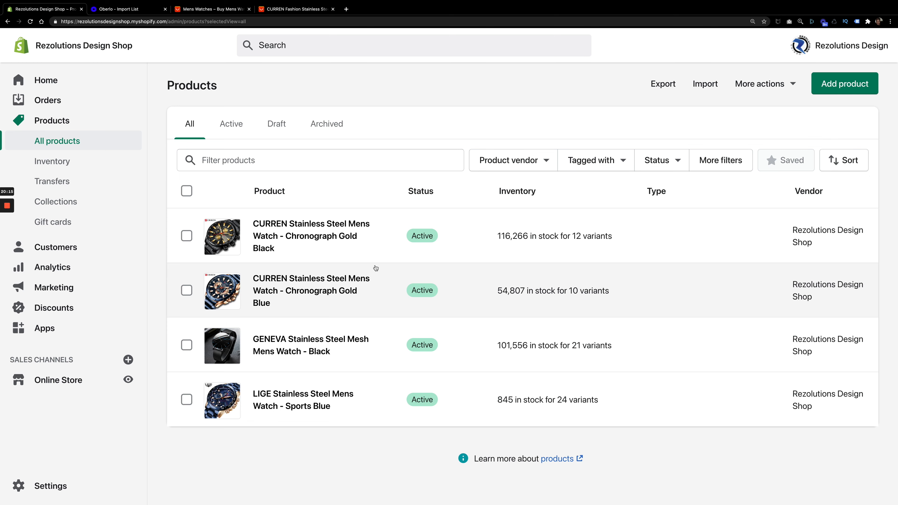
Open the CURREN Chronograph Gold Black product and look through its description, media and variants
click(340, 241)
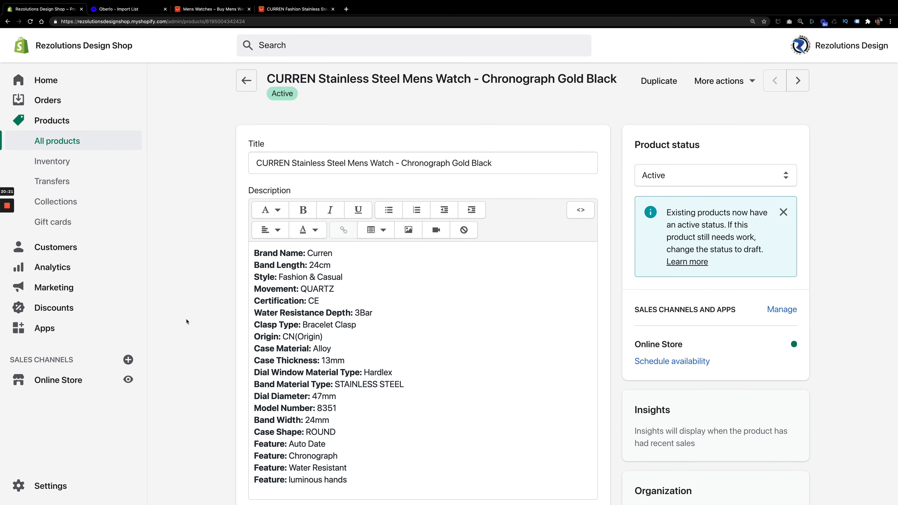
scroll(187, 322, down, 4)
scroll(187, 322, down, 10)
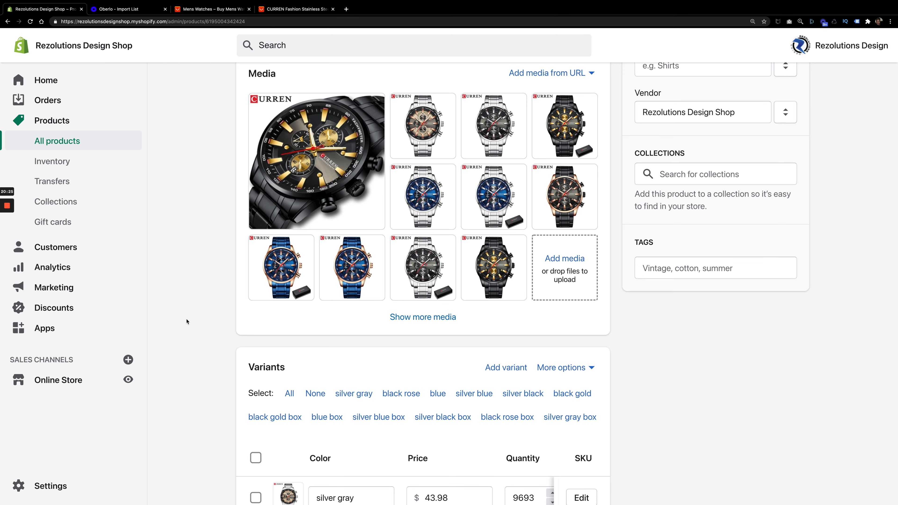
scroll(187, 322, down, 8)
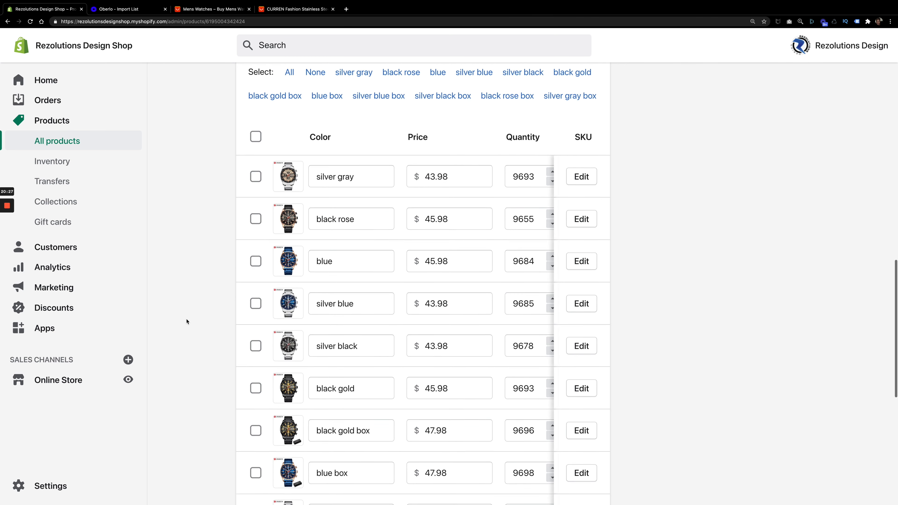
scroll(186, 321, down, 2)
scroll(326, 247, up, 4)
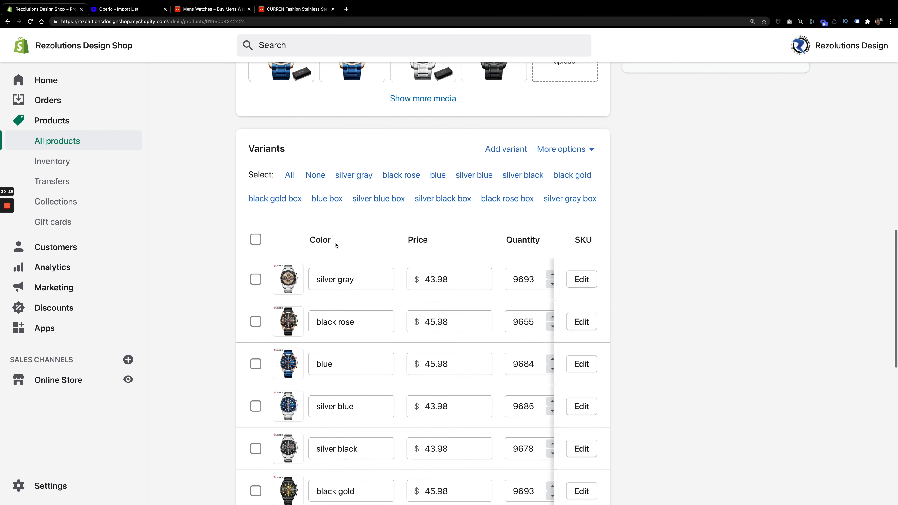
Examine the Color values in the variants' Edit options dialog and leave it without changes
click(583, 150)
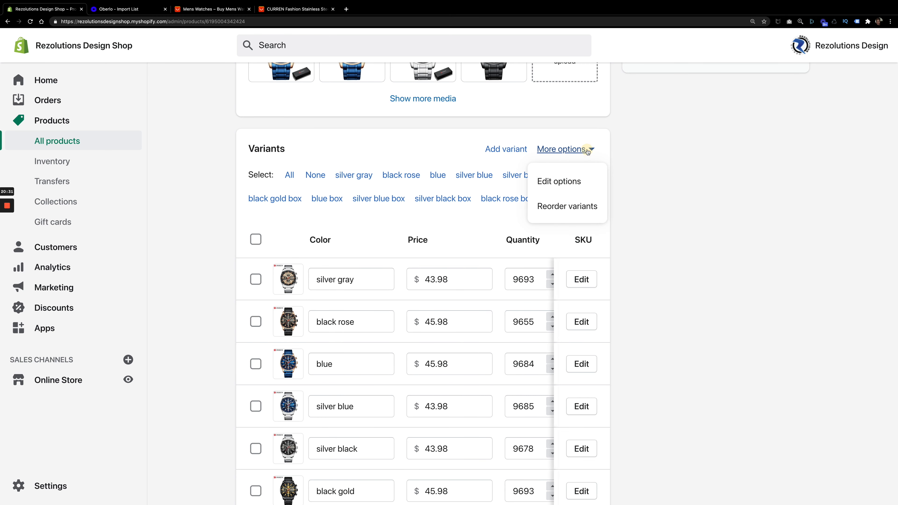
click(559, 182)
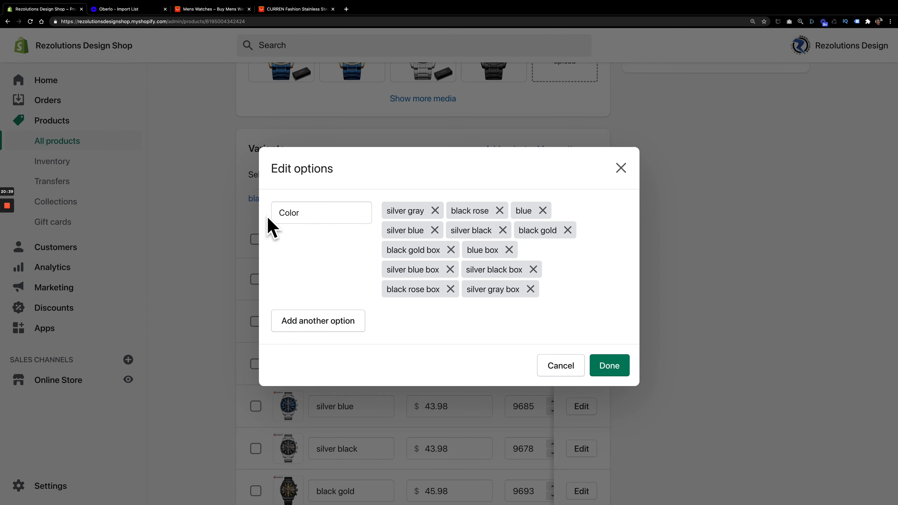
click(621, 169)
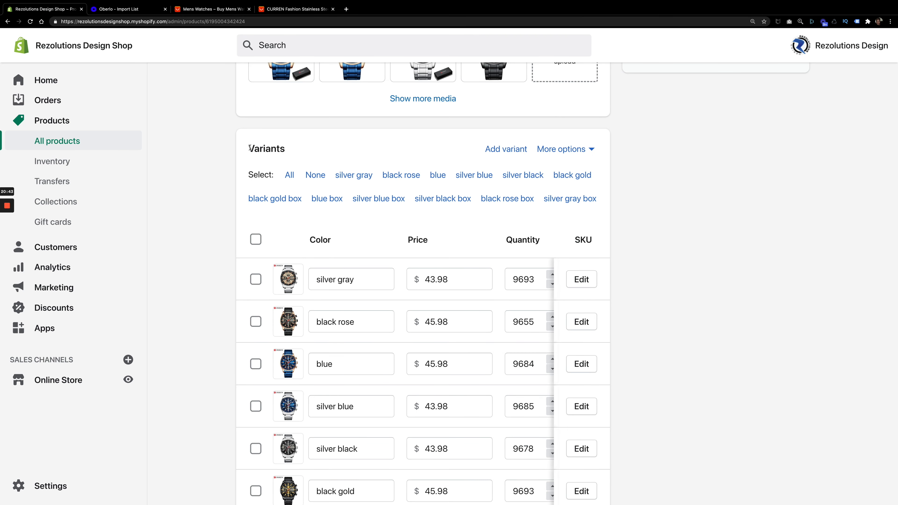
click(563, 149)
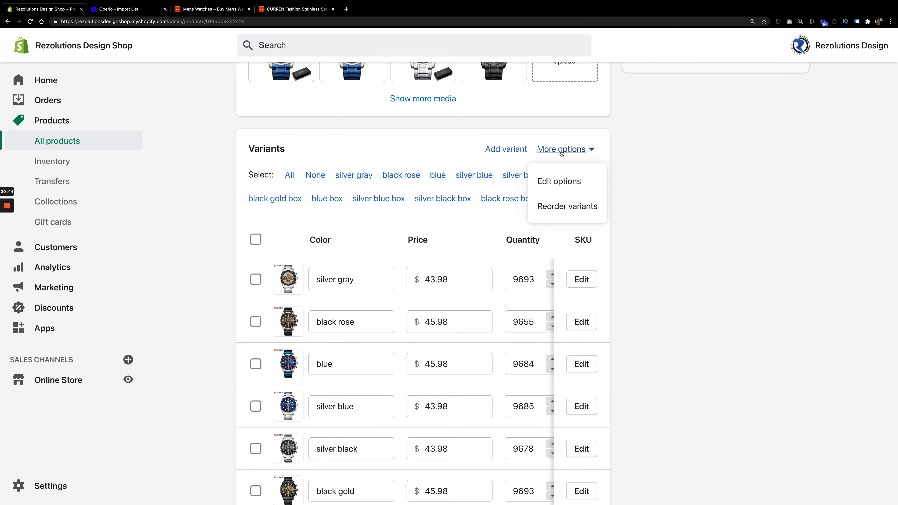
click(554, 178)
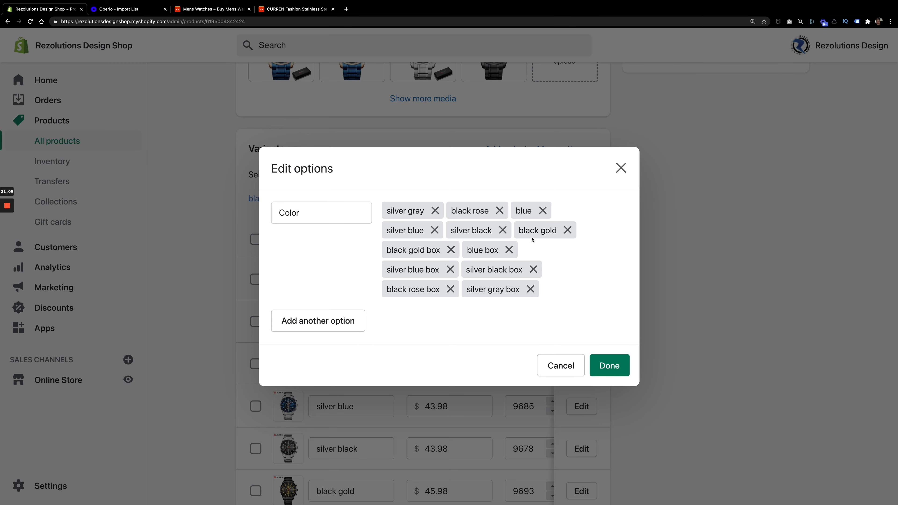
click(559, 366)
Look through the variant list's colors, prices and quantities, including the boxed versions
scroll(409, 387, down, 1)
scroll(407, 388, down, 4)
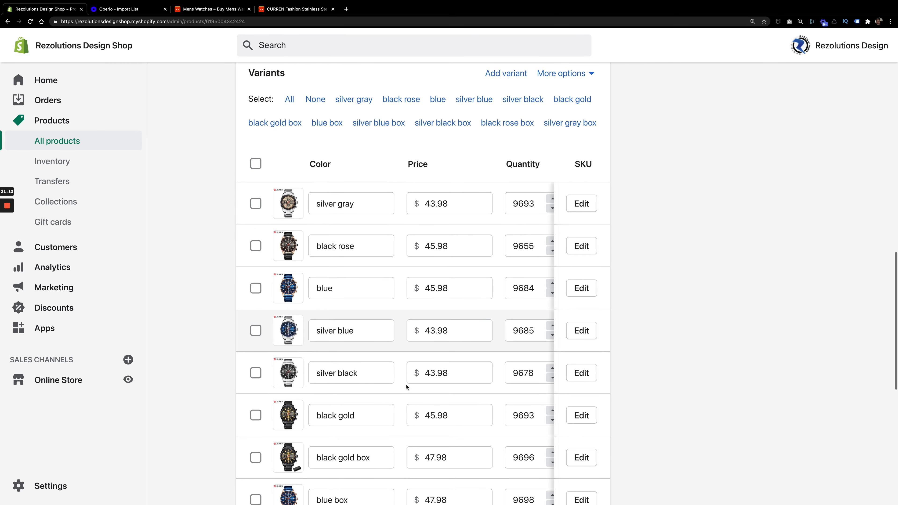
scroll(406, 387, down, 4)
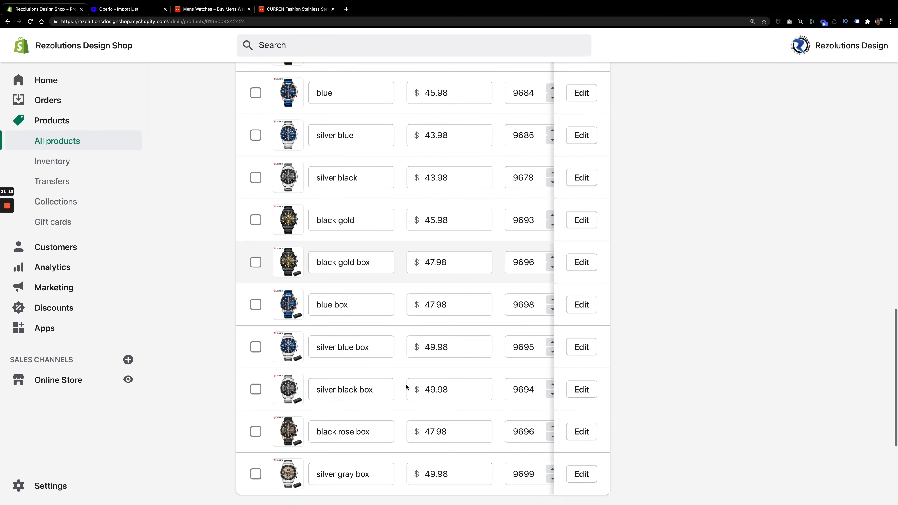
Look back over the Chronograph Gold Black watch's variant list and its media images
scroll(406, 387, up, 4)
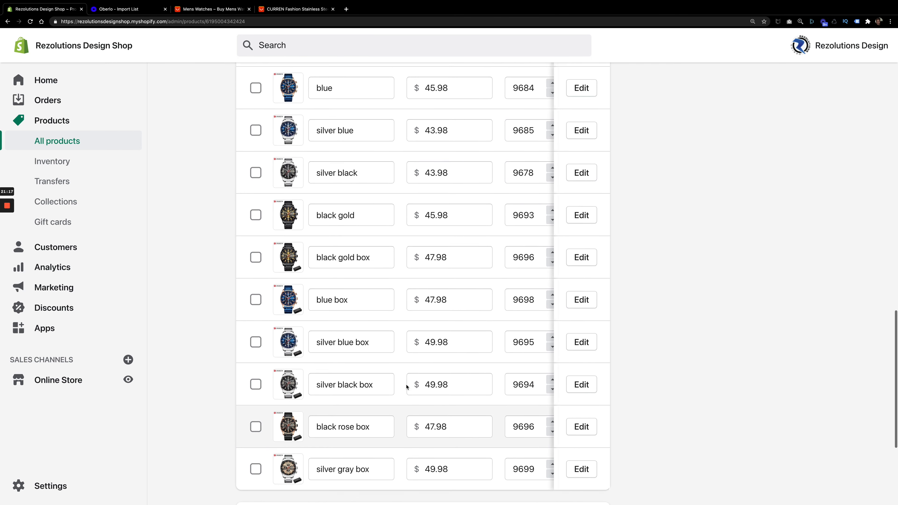
scroll(407, 387, up, 5)
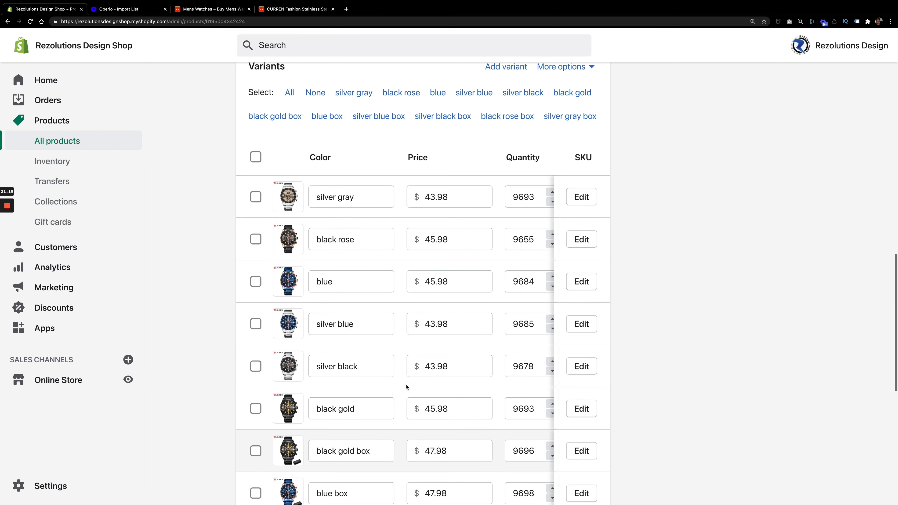
scroll(407, 387, up, 8)
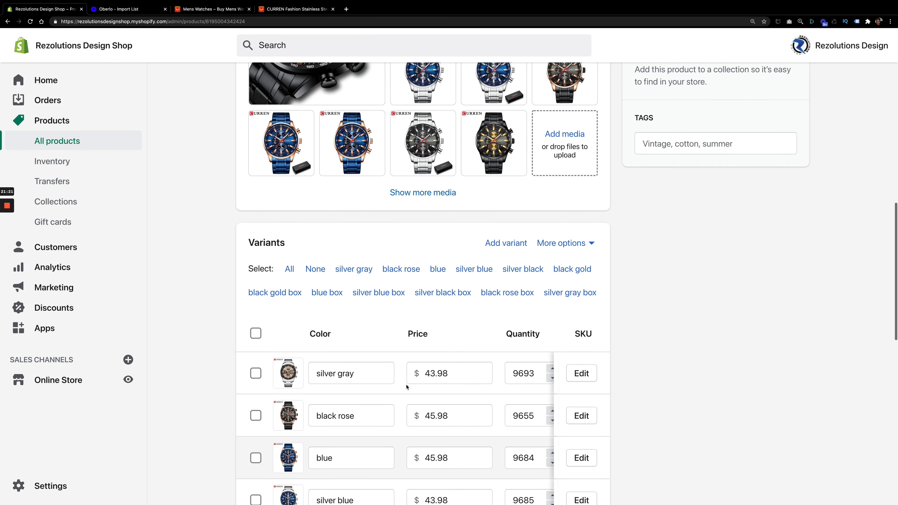
scroll(407, 387, down, 1)
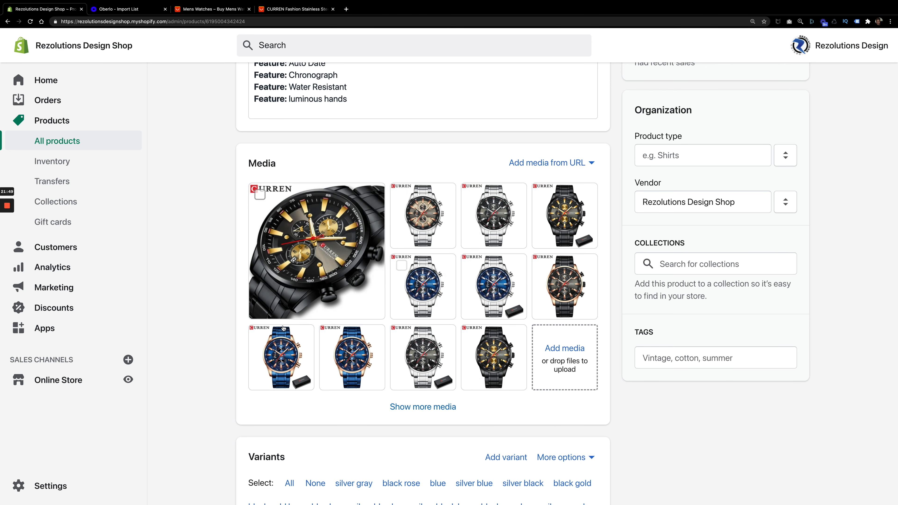
scroll(226, 206, up, 10)
scroll(247, 152, down, 10)
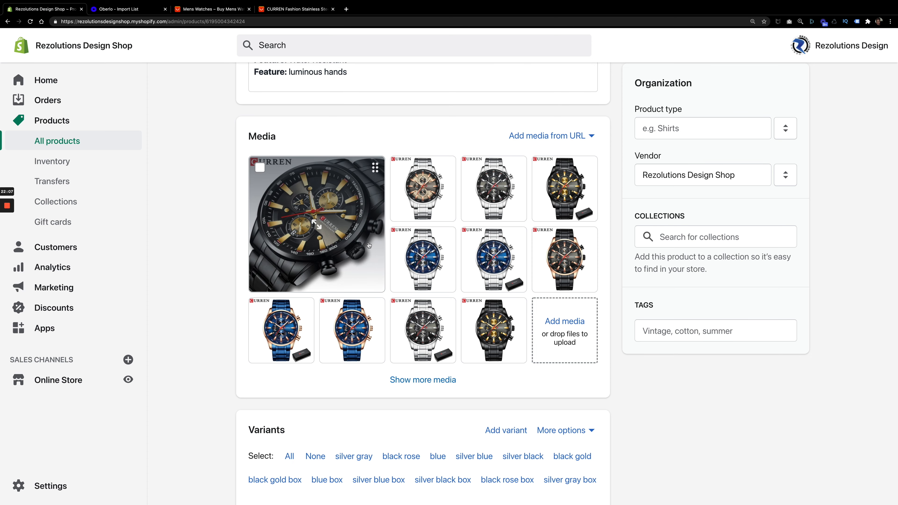
Review the whole product page, from the title and description through the variants to the search engine listing preview
scroll(369, 245, down, 1)
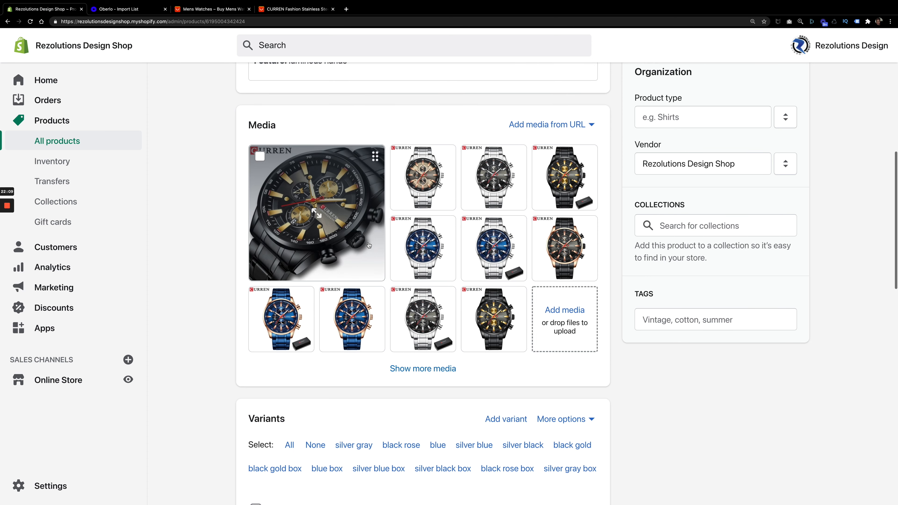
scroll(366, 245, up, 12)
scroll(200, 291, down, 2)
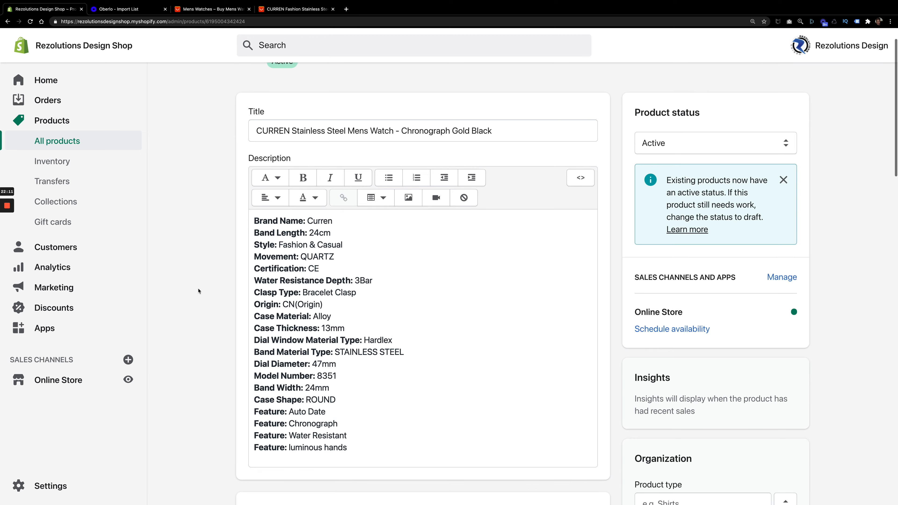
scroll(201, 291, up, 2)
scroll(202, 291, down, 1)
scroll(202, 290, down, 20)
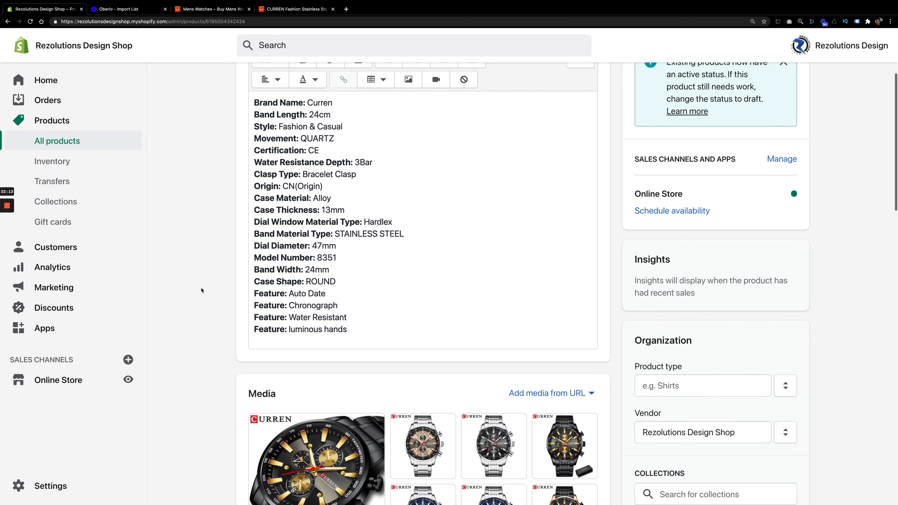
scroll(202, 290, down, 7)
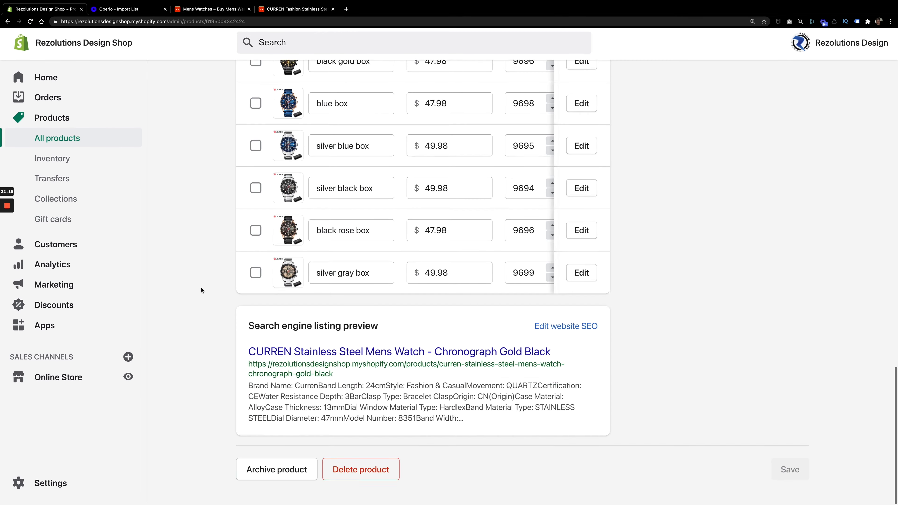
scroll(202, 290, up, 10)
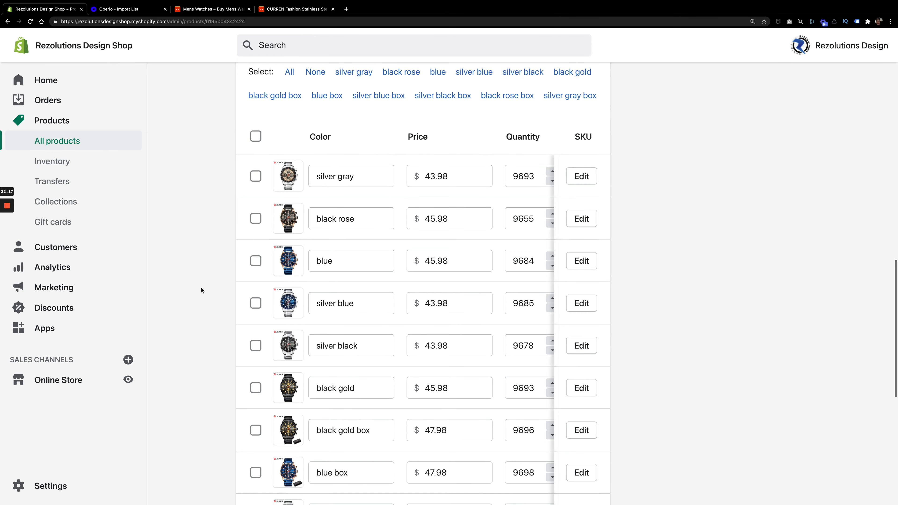
scroll(202, 290, down, 5)
scroll(202, 291, up, 20)
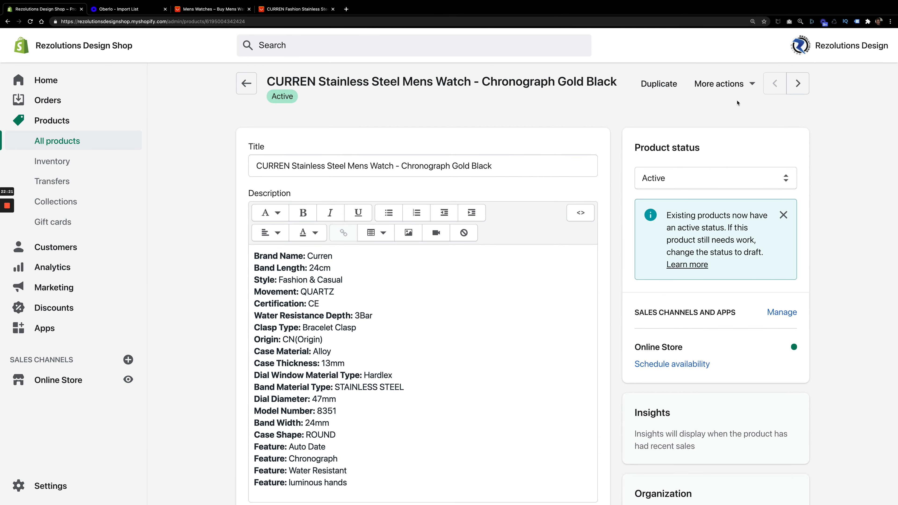
Check the additional actions available for the product, and view the Online Store's themes page
click(738, 91)
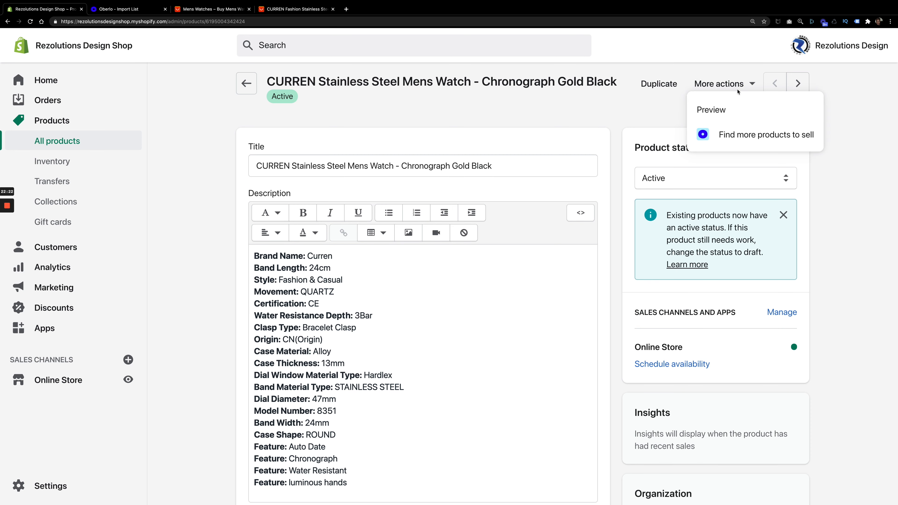
click(593, 117)
click(53, 380)
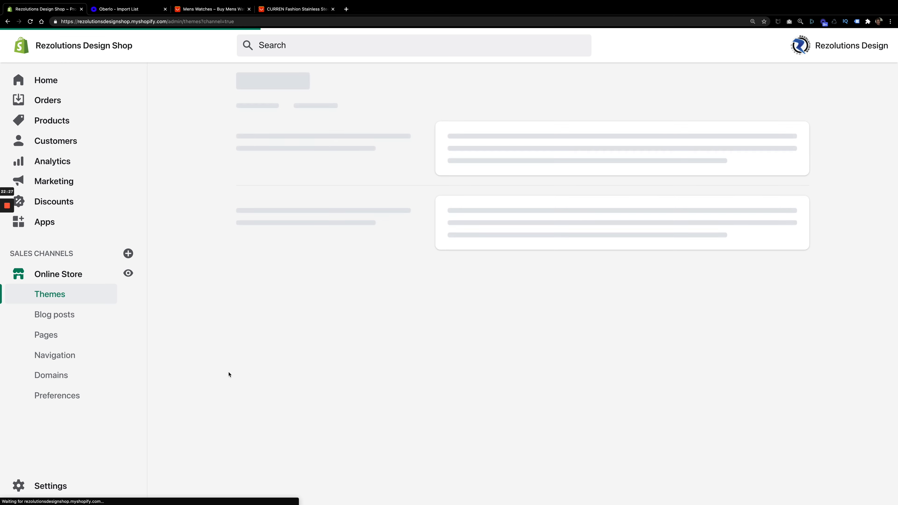
scroll(228, 375, down, 3)
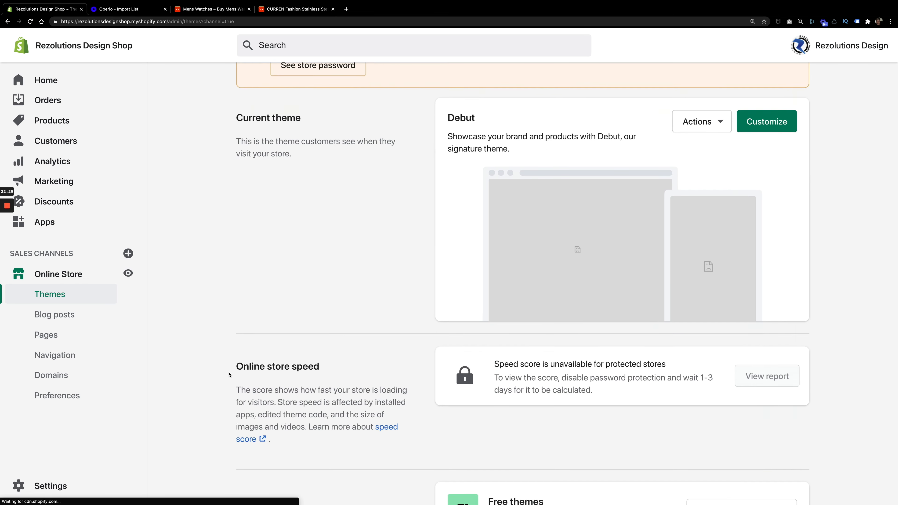
scroll(228, 375, up, 3)
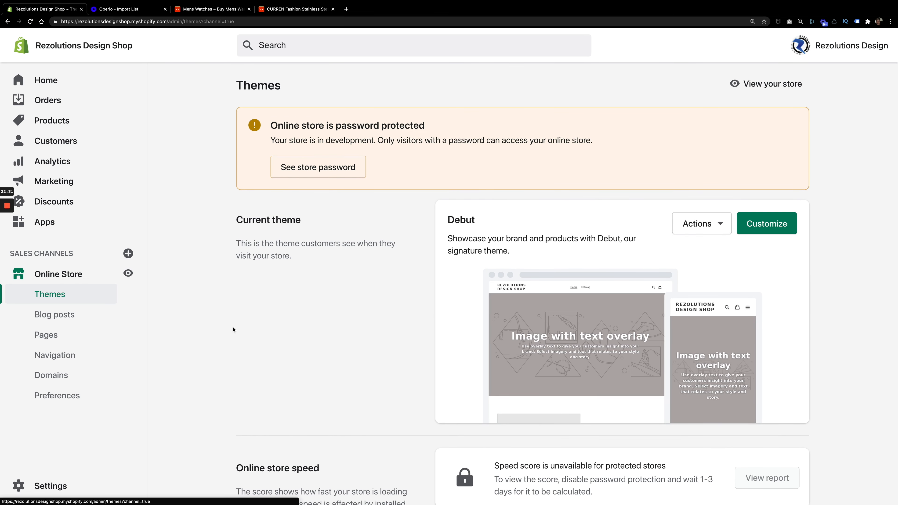
Return to the product list and open the CURREN Chronograph Gold Black watch's storefront preview, closing the duplicate preview
click(62, 121)
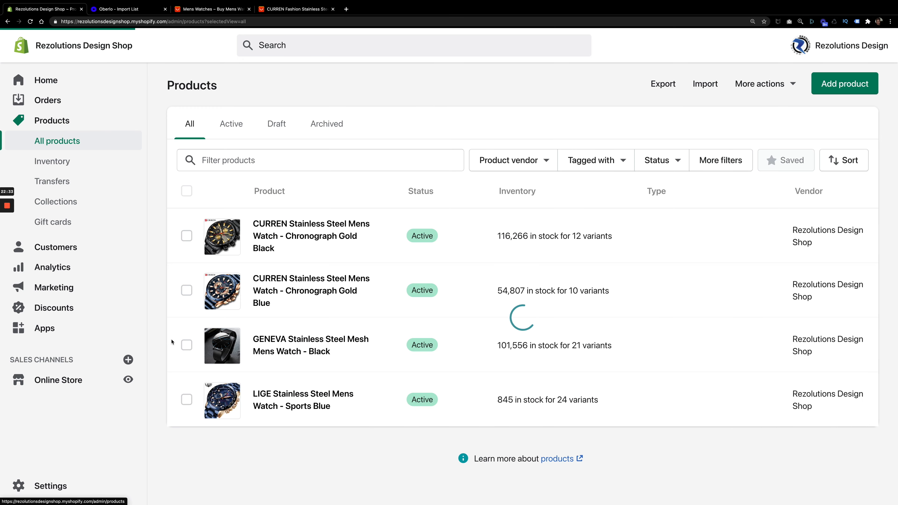
click(389, 236)
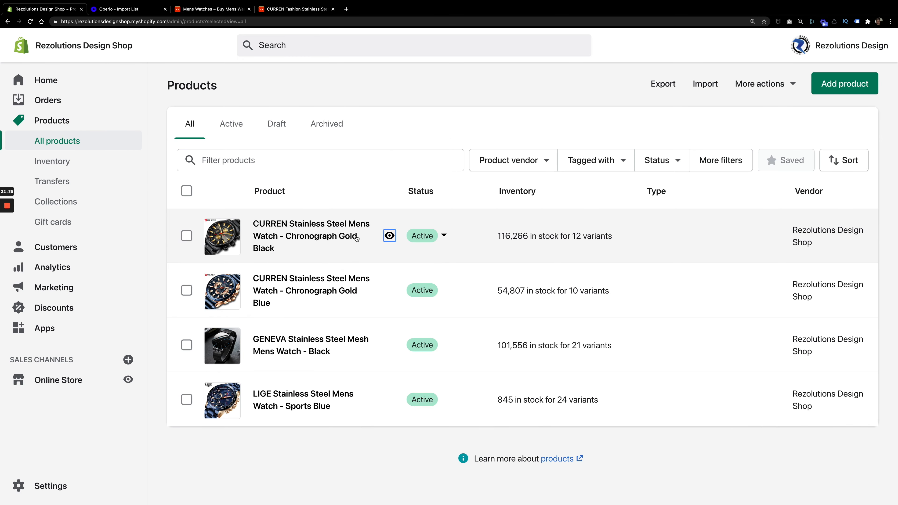
double_click(389, 236)
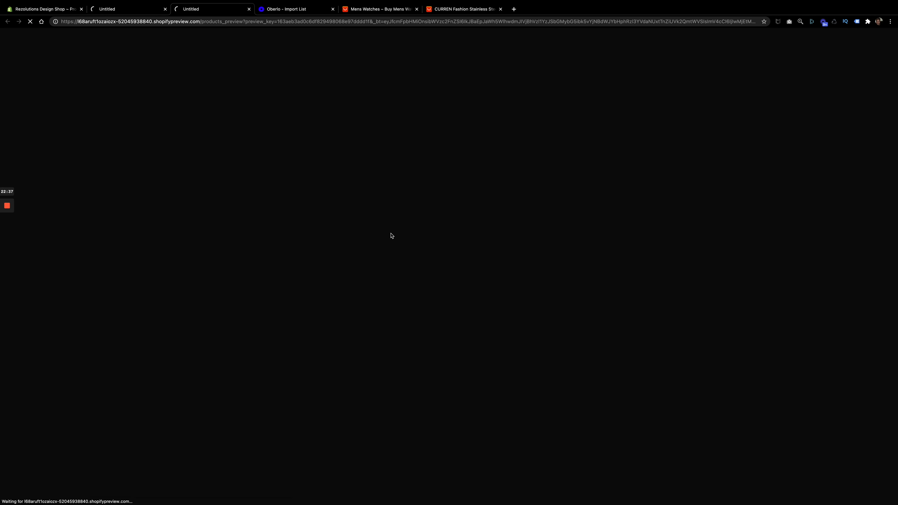
key(ctrl+w)
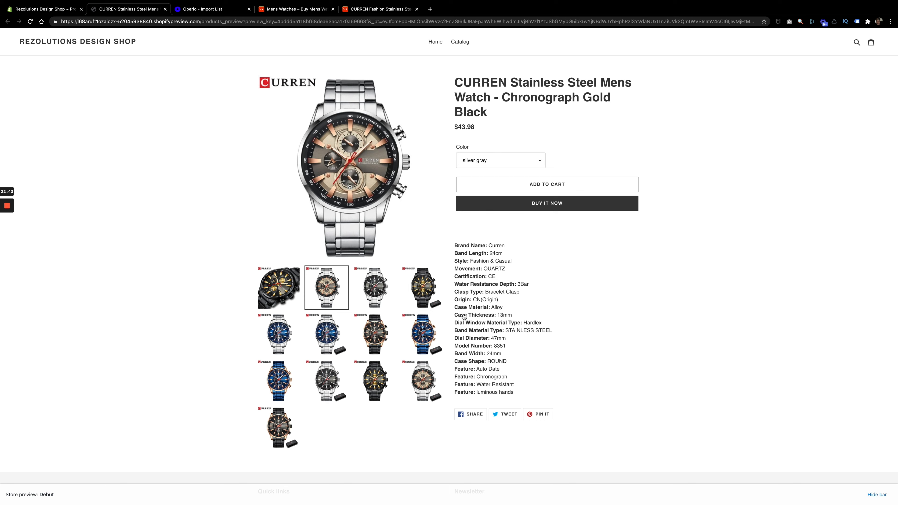
Check the Color choices on the storefront preview, then close it and return to the Shopify product list
click(505, 161)
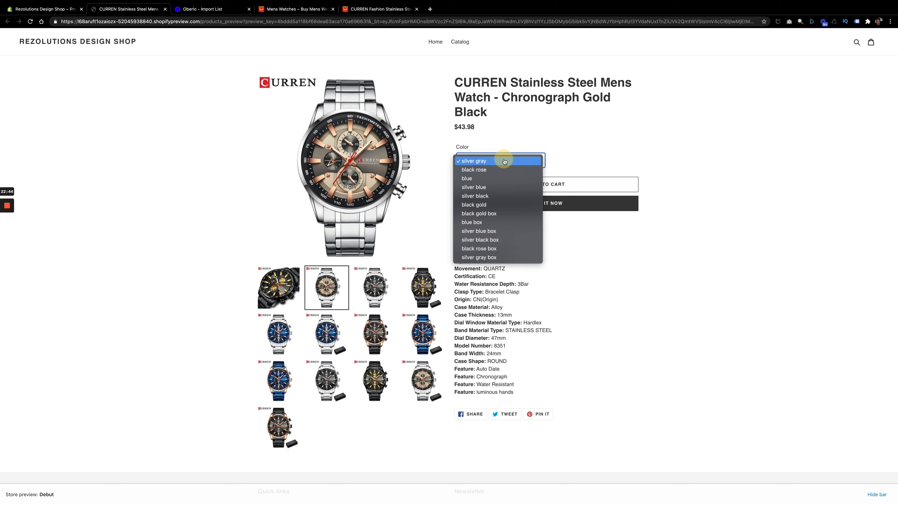
click(655, 303)
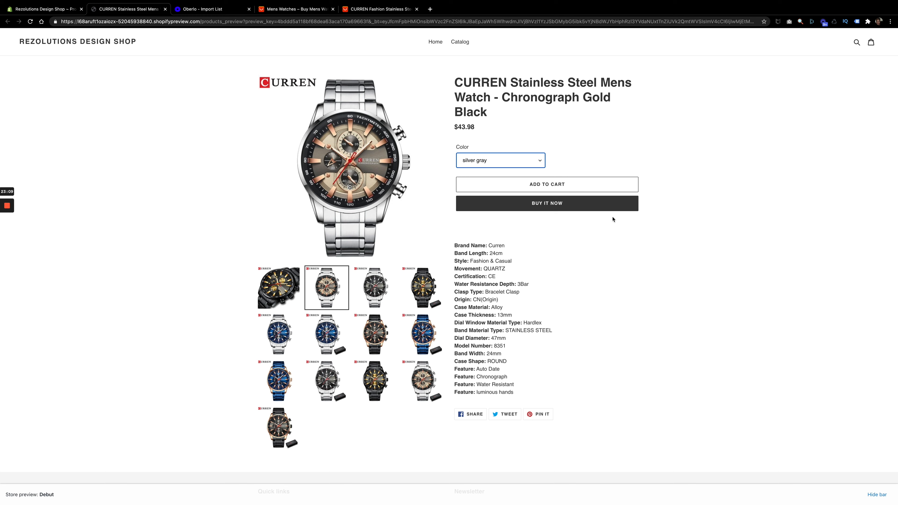
click(165, 9)
click(44, 9)
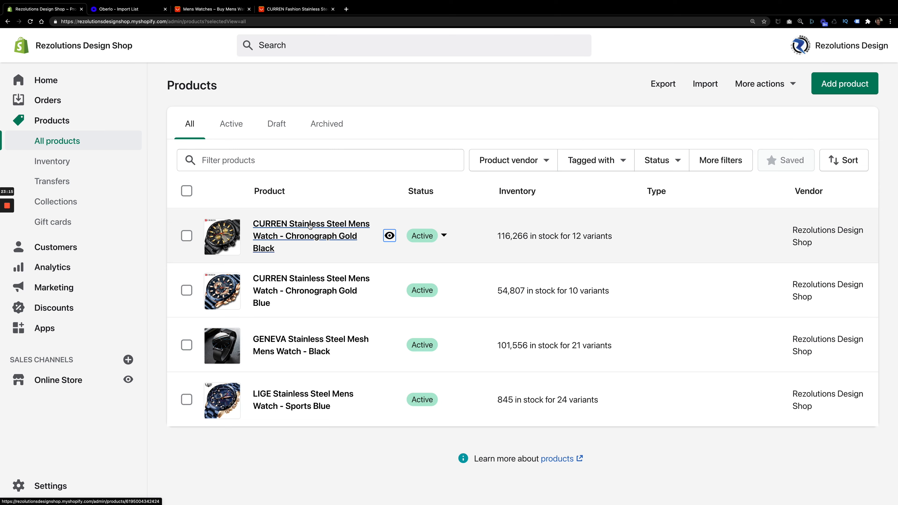
Reopen the CURREN Chronograph Gold Black product and insert three blank lines above Brand Name in its description
click(291, 226)
scroll(185, 362, down, 10)
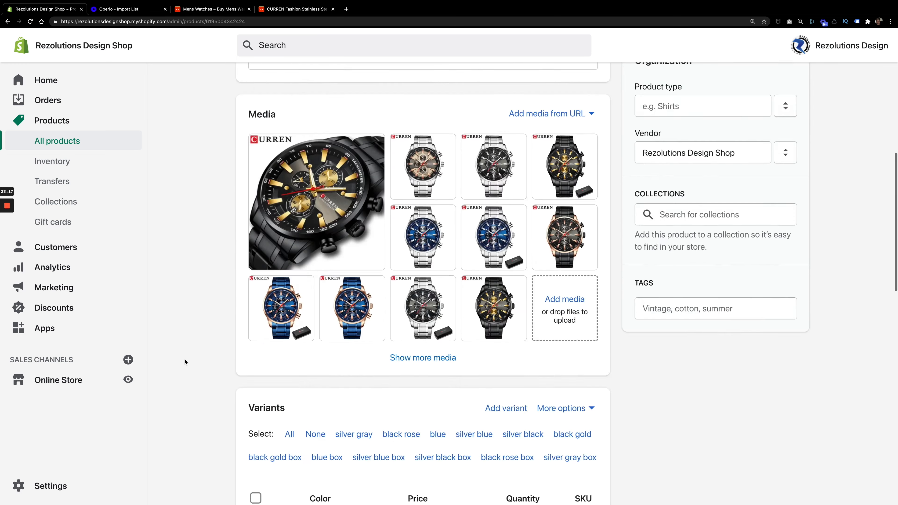
scroll(185, 361, up, 10)
scroll(185, 362, down, 3)
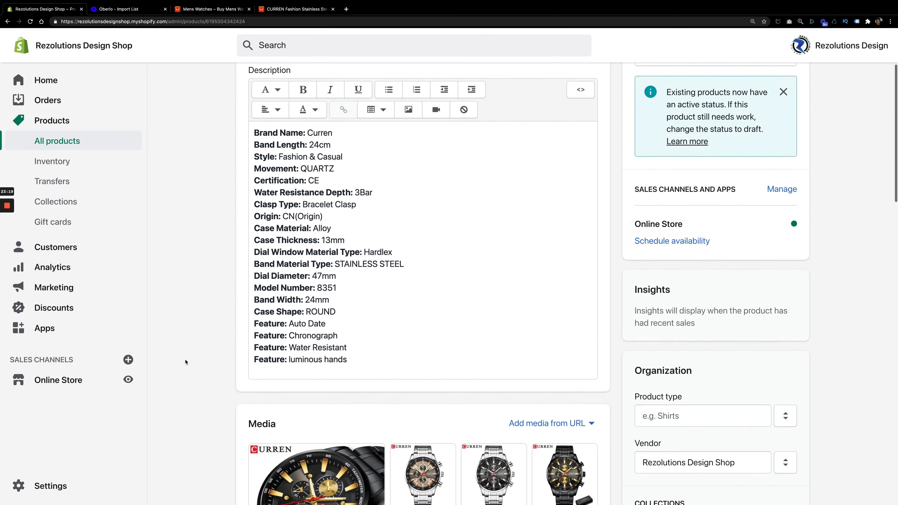
scroll(185, 361, up, 1)
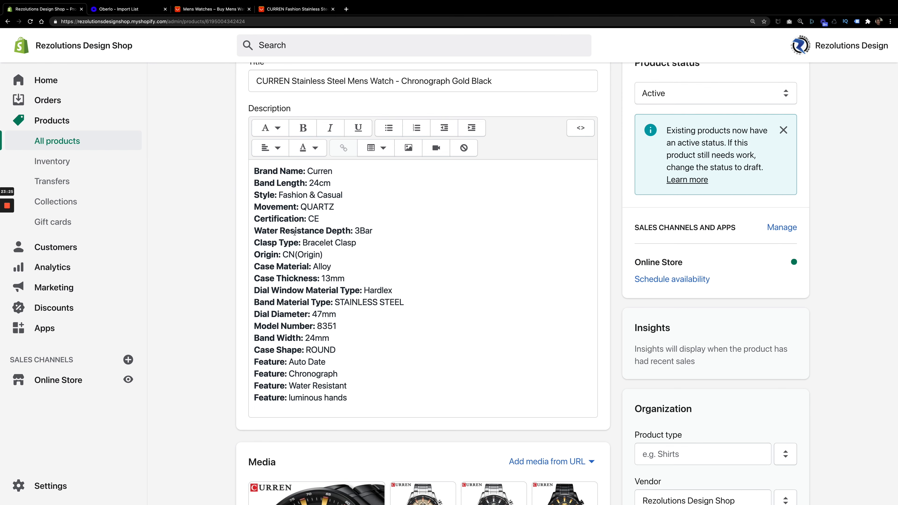
click(254, 171)
key(Return)
key(Return)
key(Return)
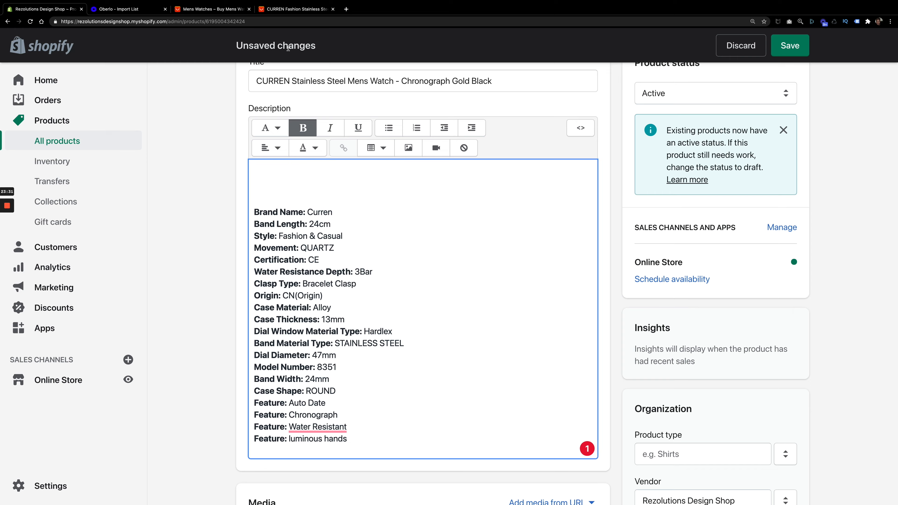
Switch to the AliExpress CURREN watch listing and examine its overview, specifications and product parameters
click(290, 9)
scroll(259, 131, down, 12)
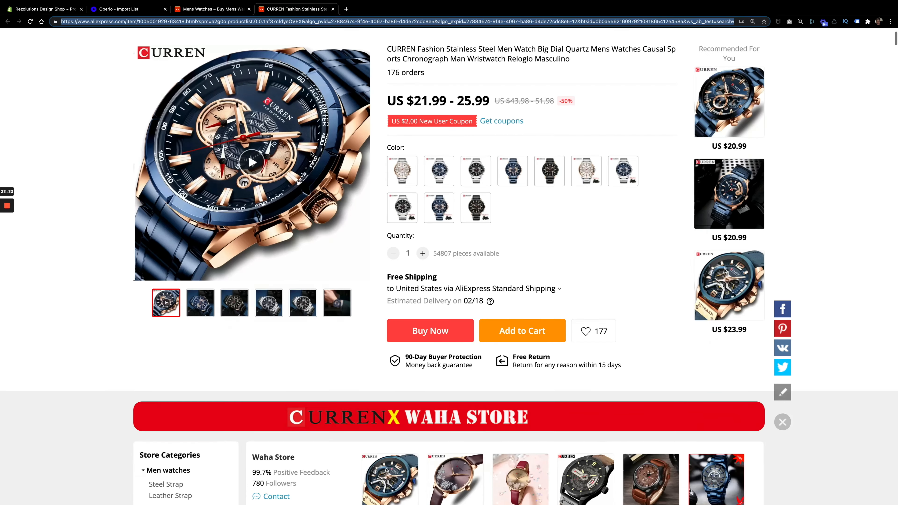
scroll(311, 152, down, 3)
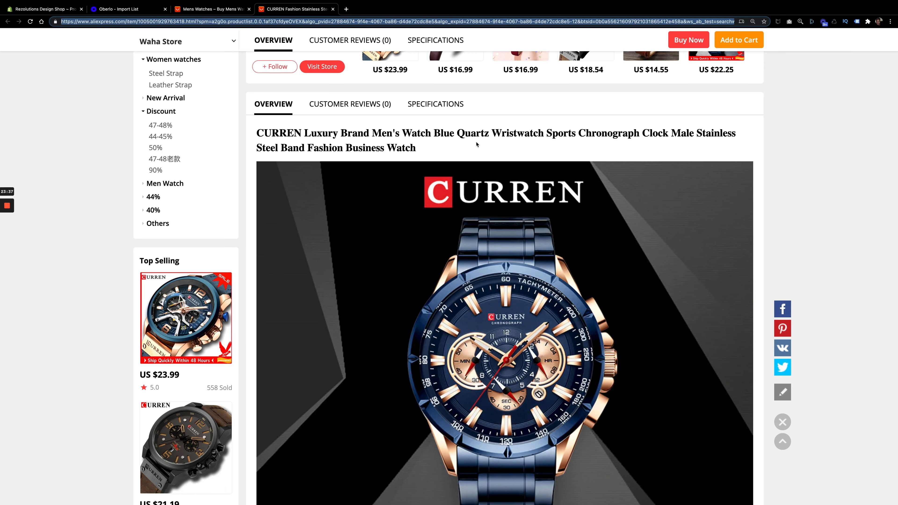
scroll(330, 146, down, 20)
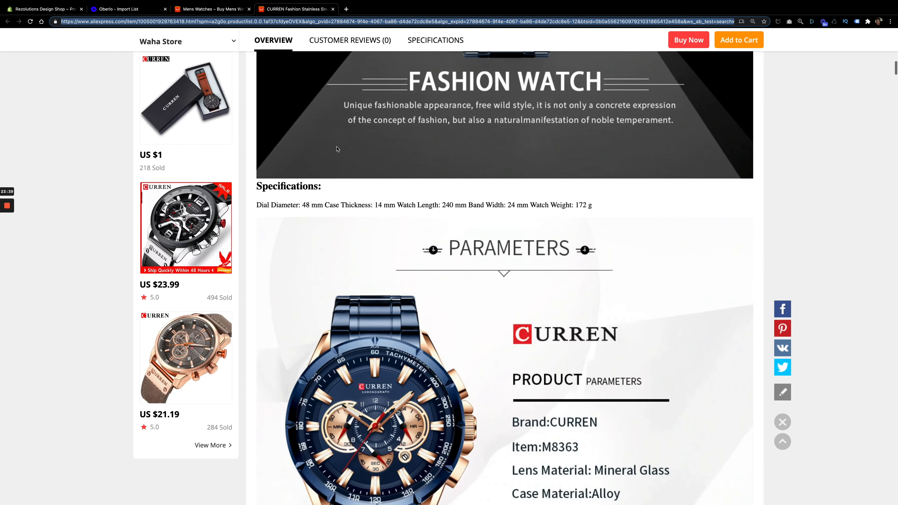
scroll(374, 203, down, 15)
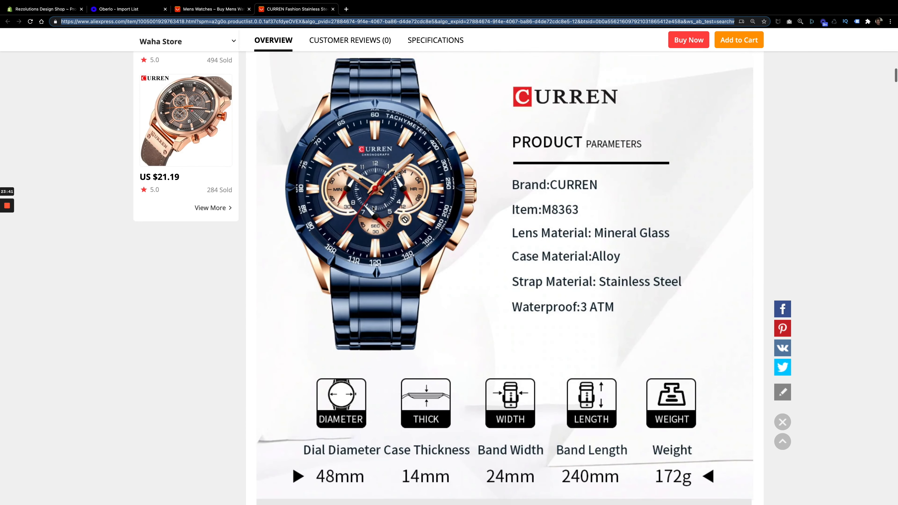
scroll(372, 209, down, 10)
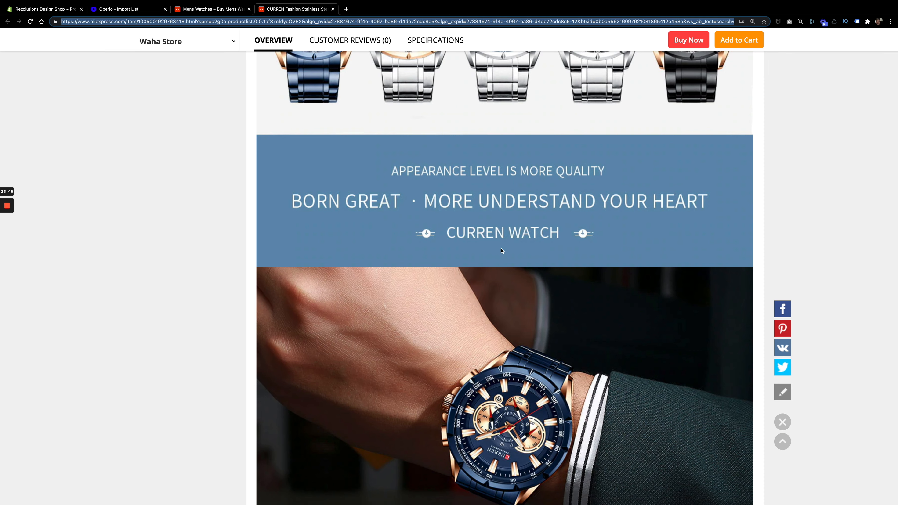
Examine the listing's Detail Show section on the case and glass, and return to the Shopify product's description
scroll(503, 250, down, 10)
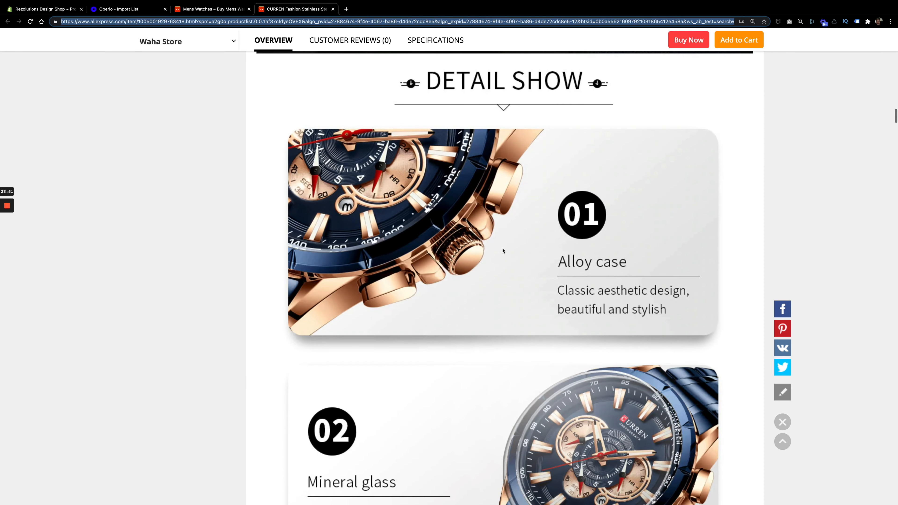
scroll(503, 250, down, 2)
scroll(563, 188, up, 2)
scroll(563, 188, down, 1)
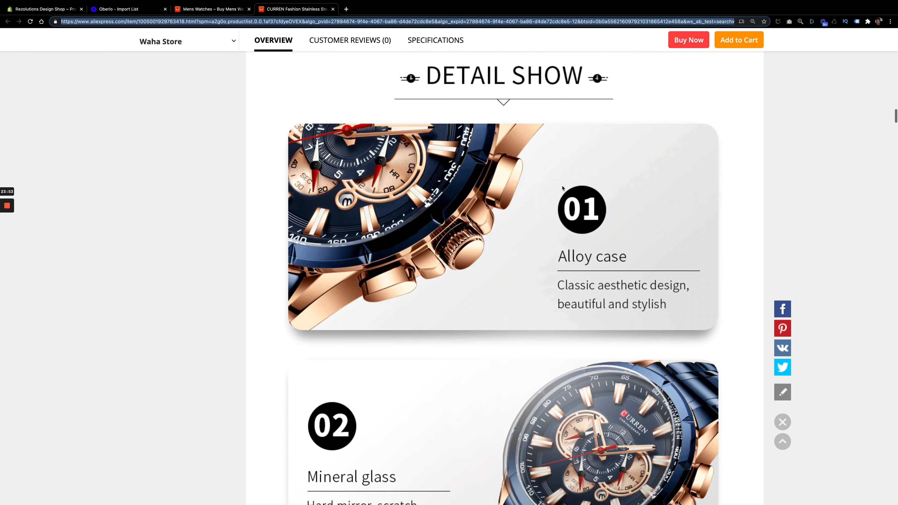
scroll(507, 257, down, 5)
scroll(508, 260, up, 6)
scroll(508, 260, up, 1)
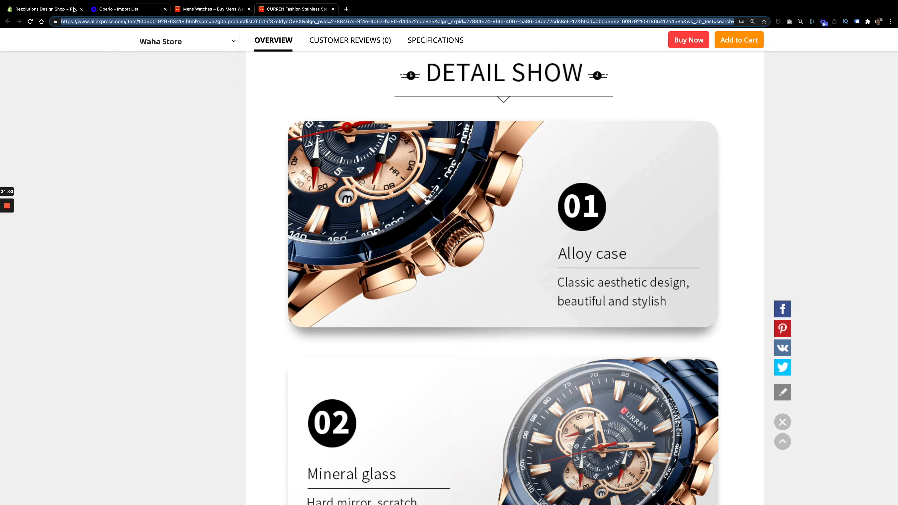
click(63, 9)
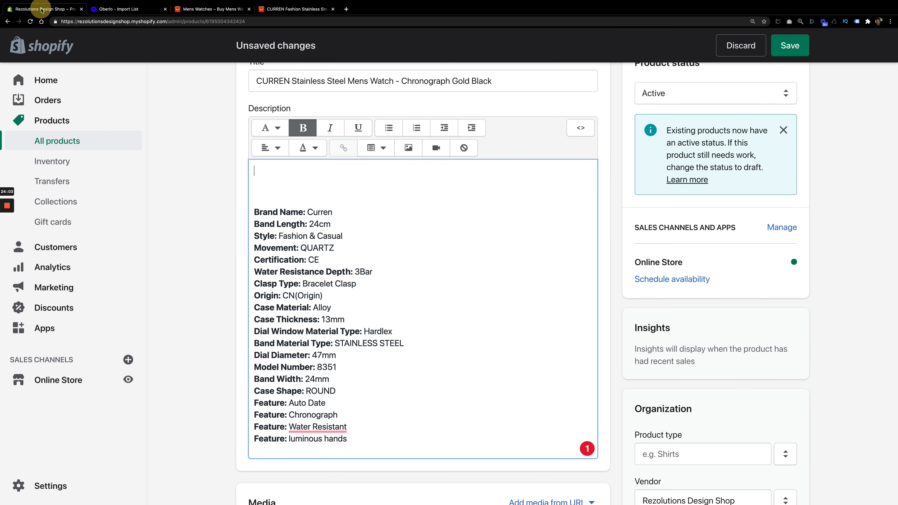
Add "Alloy Case" in bold as the description's opening line, checking the AliExpress listing's wording, and begin a new line below it
click(280, 6)
click(52, 9)
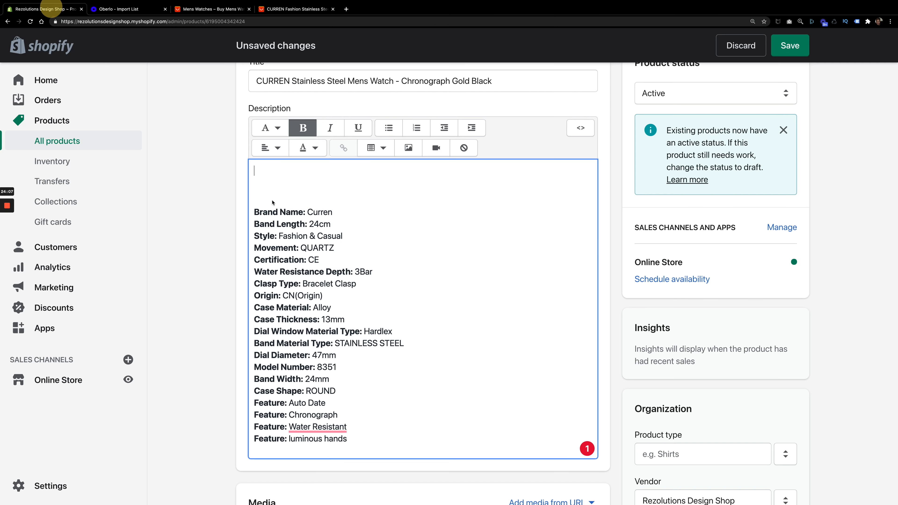
text(Alloy Case)
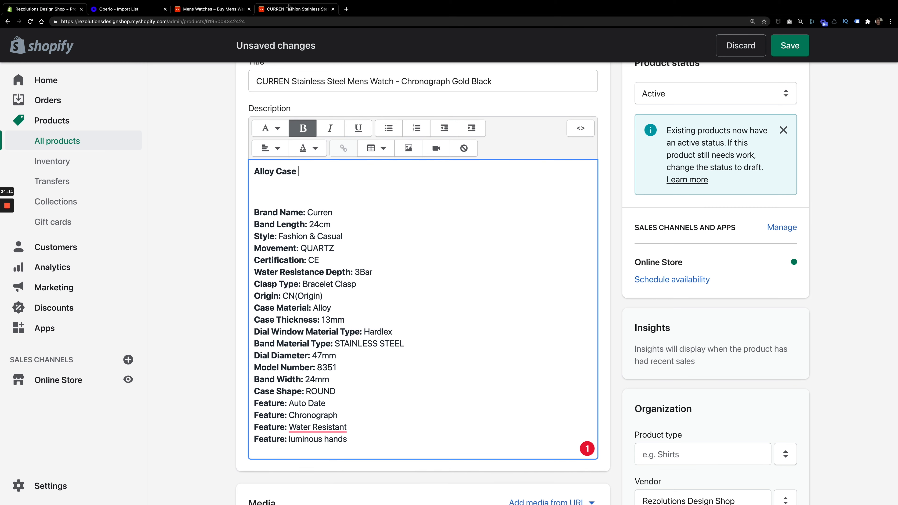
click(280, 9)
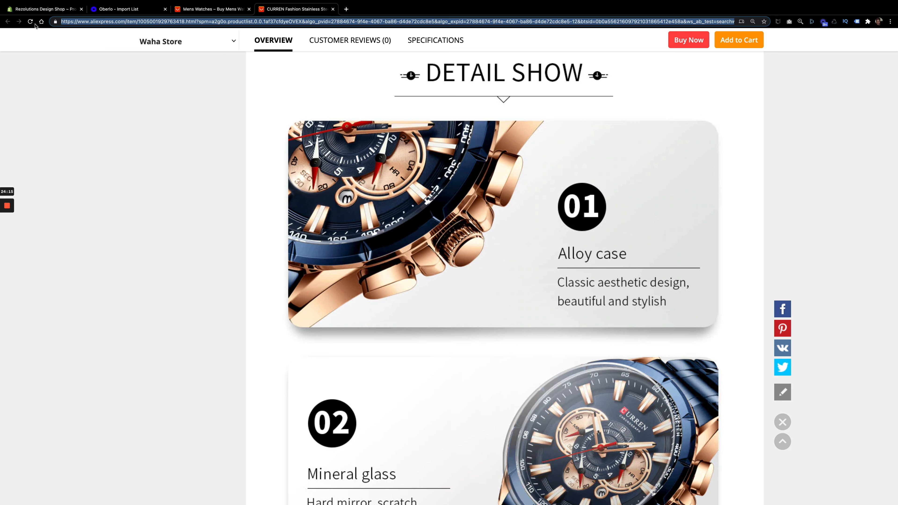
click(43, 9)
key(Return)
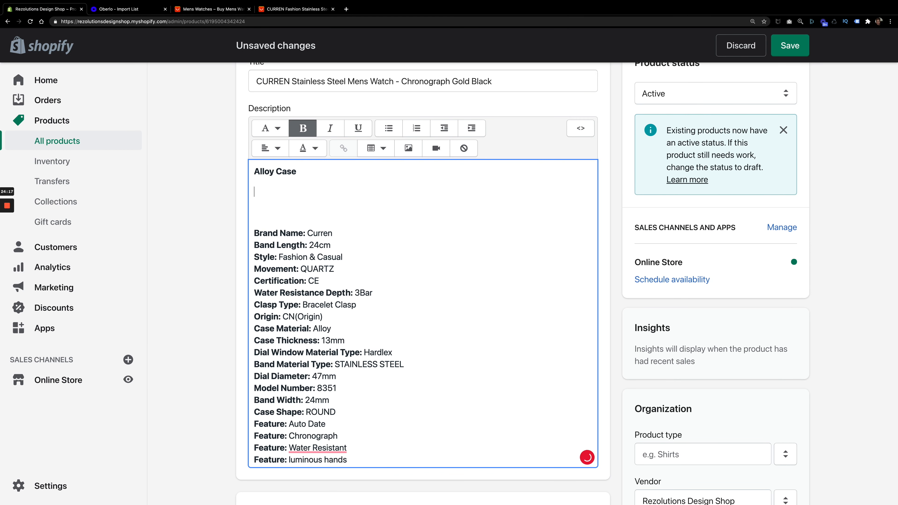
Write "Classic Aesthetic design beautiful and stylish" below Alloy Case, correcting the spelling and following the AliExpress listing's wording
text(Classiv)
key(BackSpace)
text(c Aethetic )
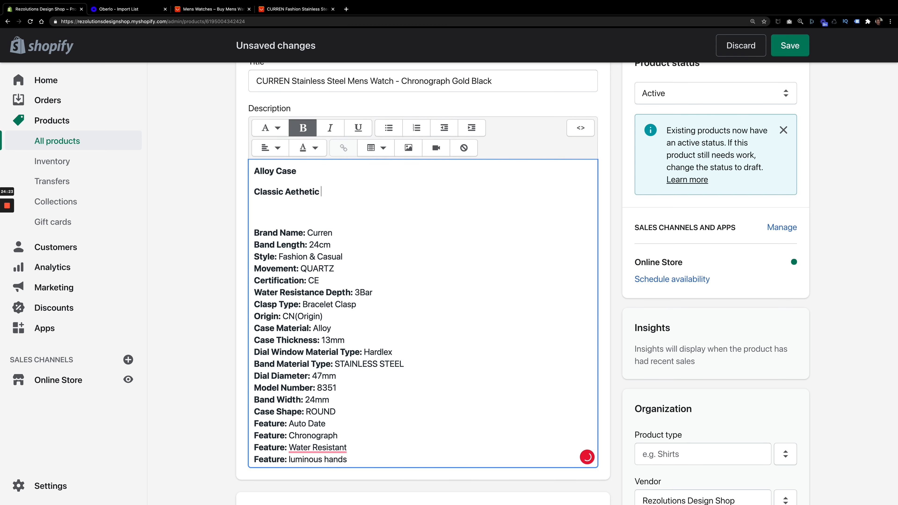
text(design)
click(292, 192)
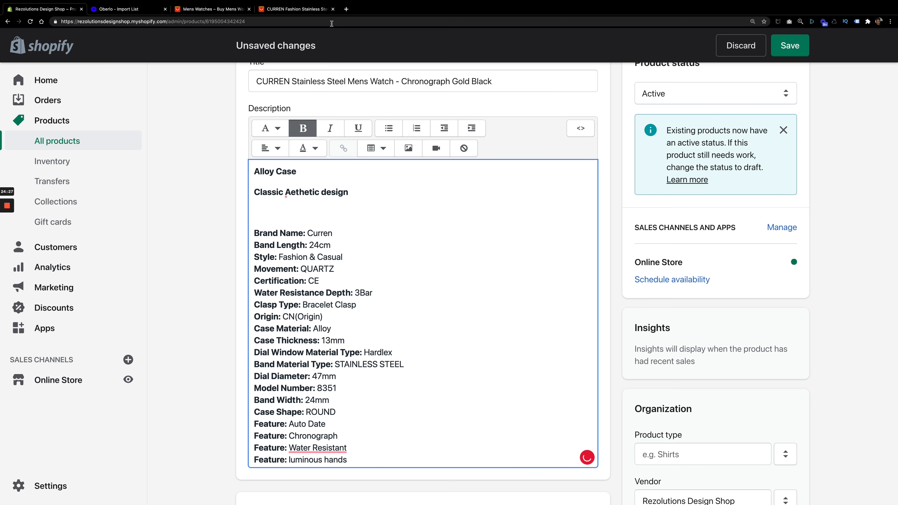
click(290, 11)
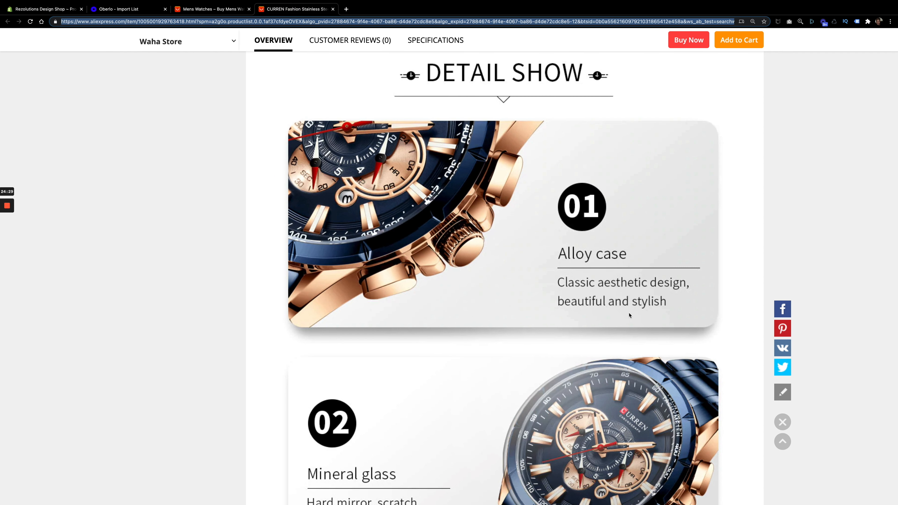
mouse_move(10, 3)
click(35, 29)
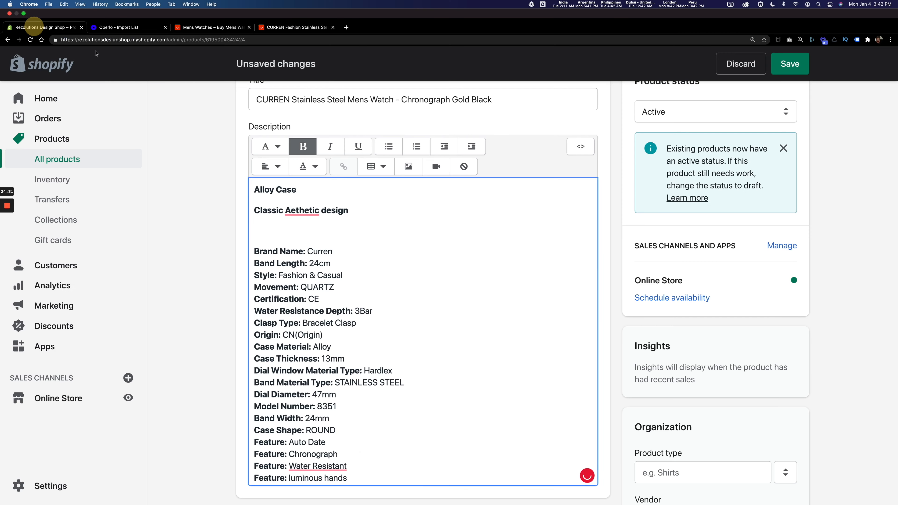
mouse_move(302, 192)
click(311, 214)
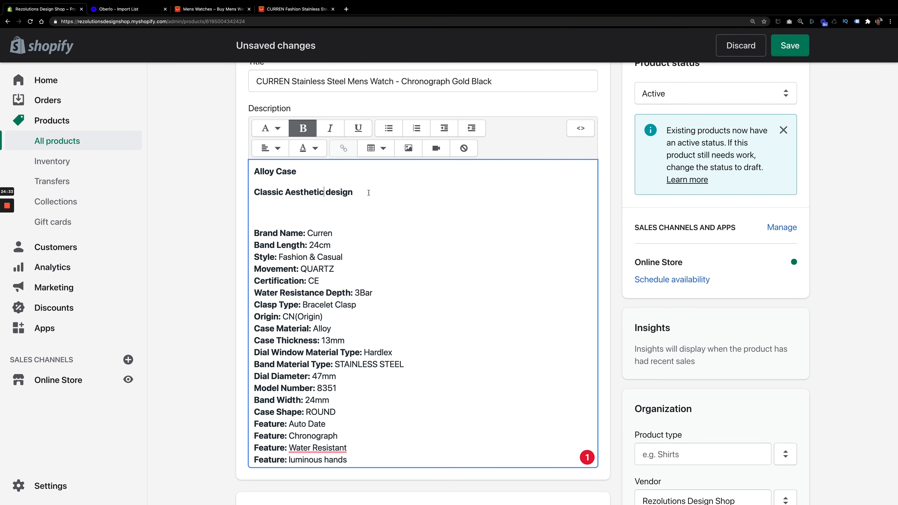
text(beautiful and stylish)
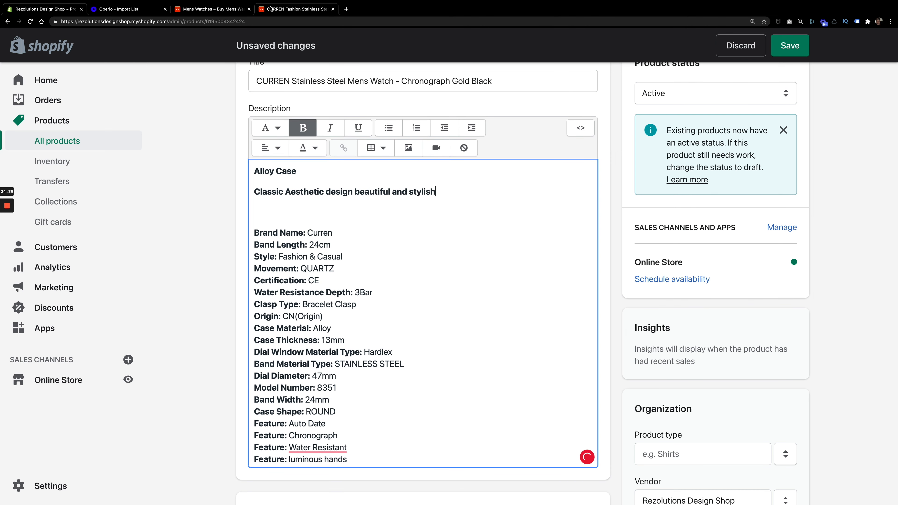
Examine the mineral glass and stainless steel strap details on the AliExpress listing, and return to the Shopify product
click(297, 9)
scroll(512, 337, down, 5)
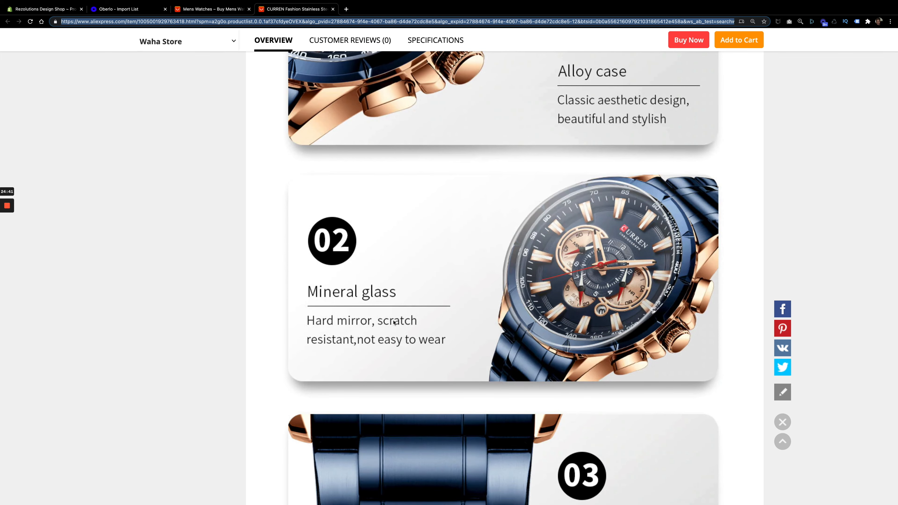
scroll(451, 318, down, 5)
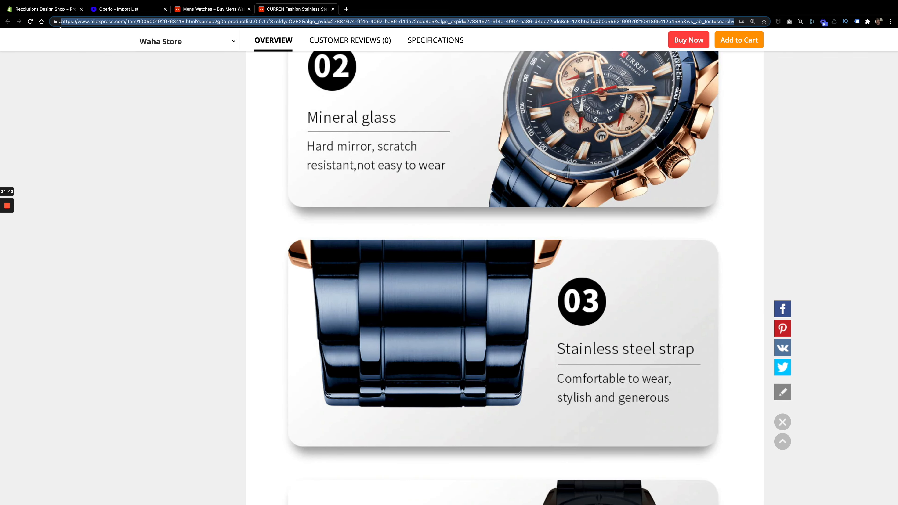
click(48, 9)
Review the watch's description, media and variants, and save the product changes
drag(304, 258, 323, 438)
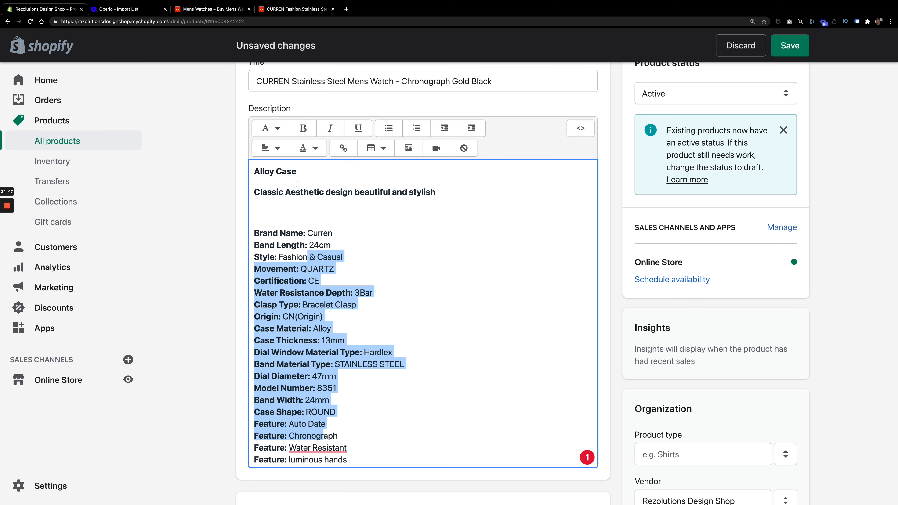
click(290, 207)
scroll(309, 226, up, 1)
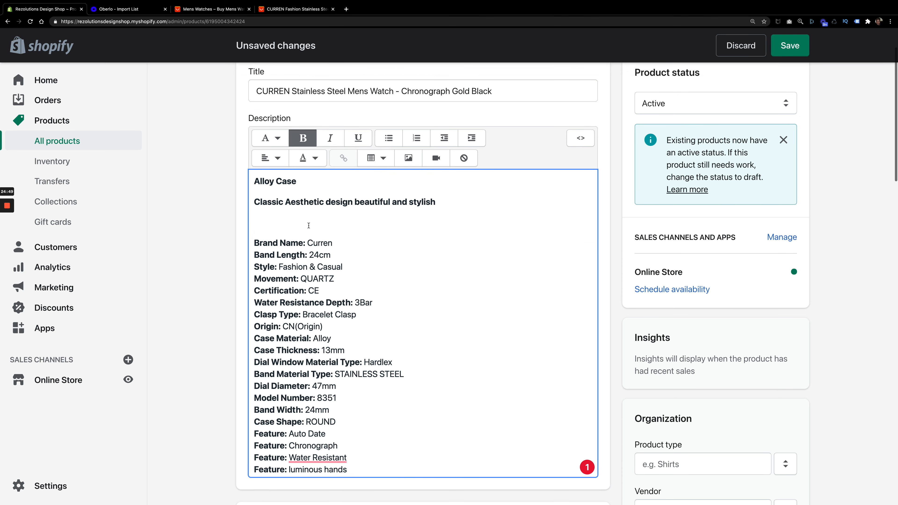
scroll(308, 226, up, 2)
scroll(191, 285, down, 8)
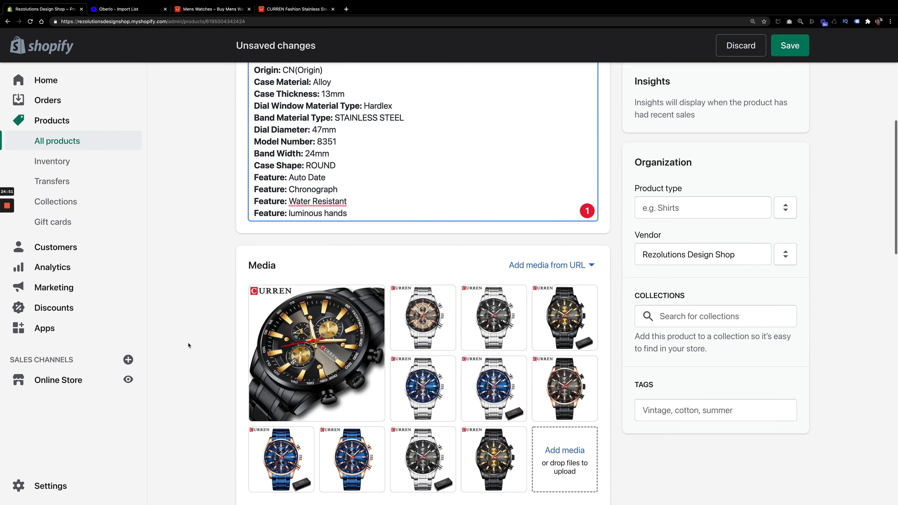
scroll(189, 346, down, 8)
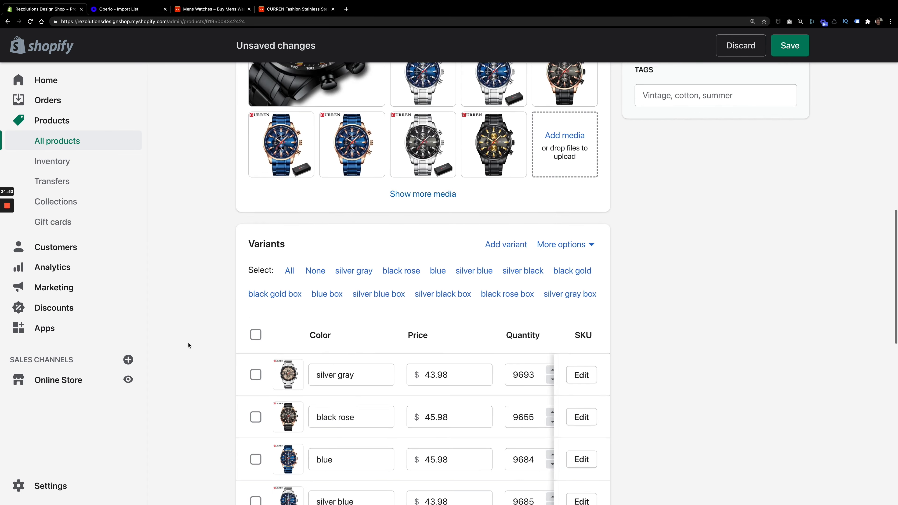
scroll(189, 346, down, 4)
scroll(188, 346, down, 4)
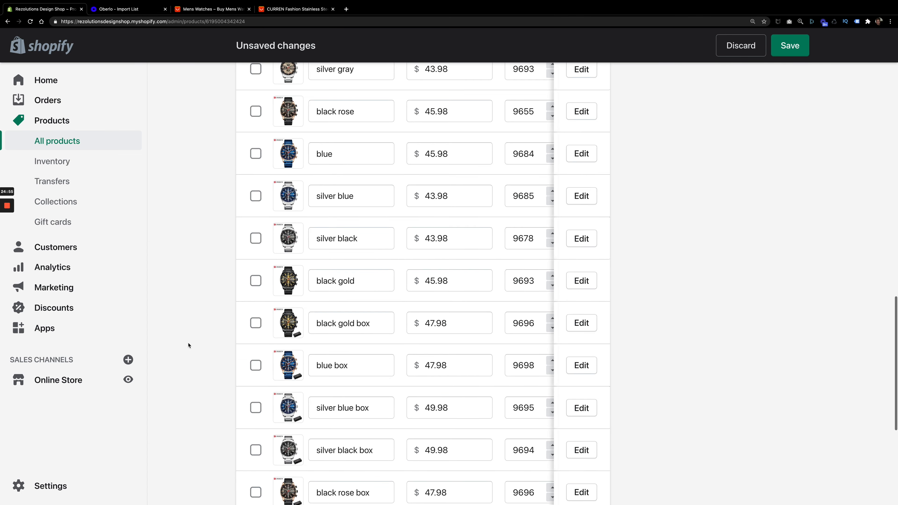
scroll(189, 346, up, 20)
click(799, 52)
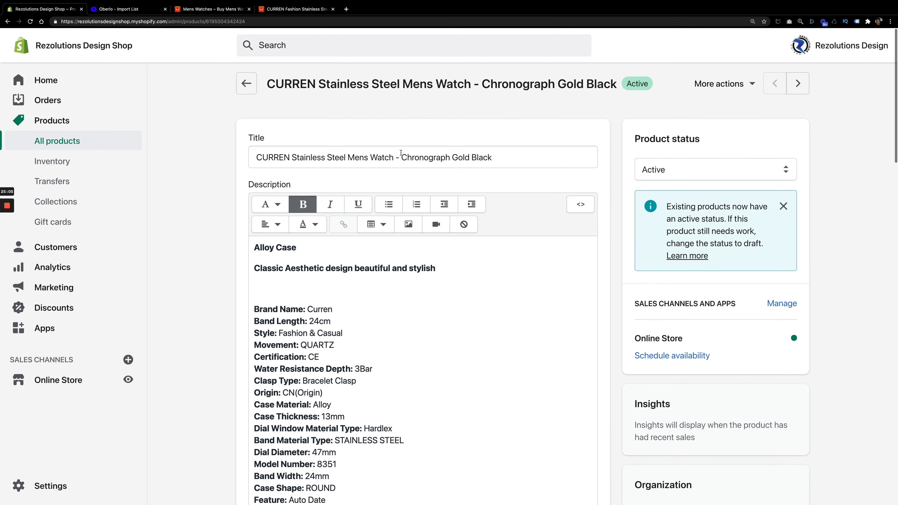
Duplicate the Chronograph Gold Black watch with its images included and the product status set as active
click(710, 85)
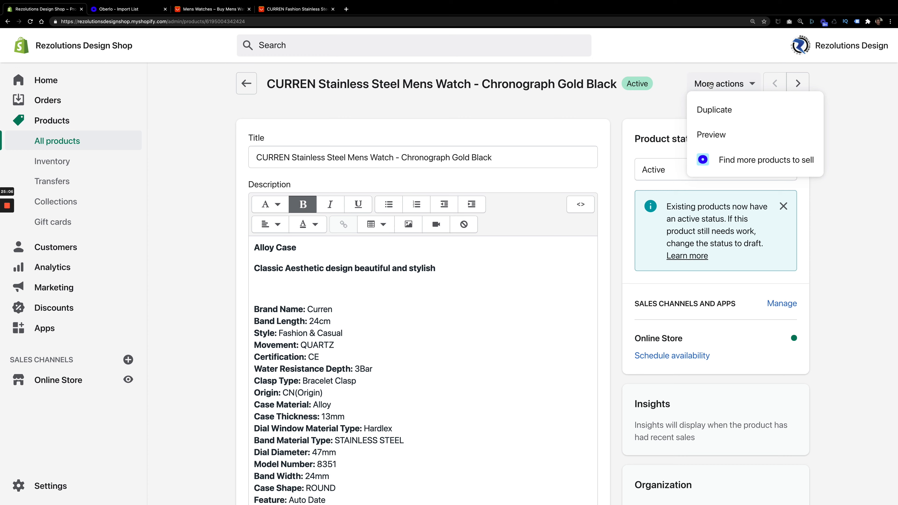
click(721, 112)
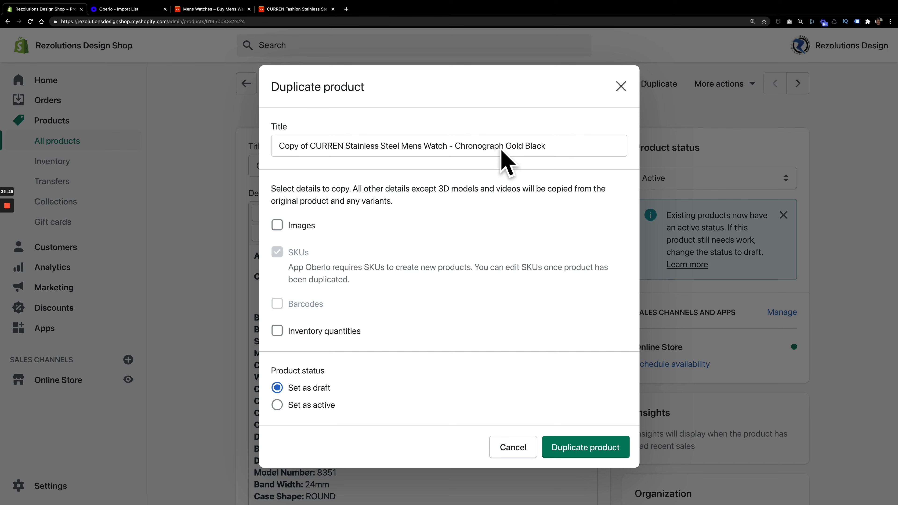
click(277, 225)
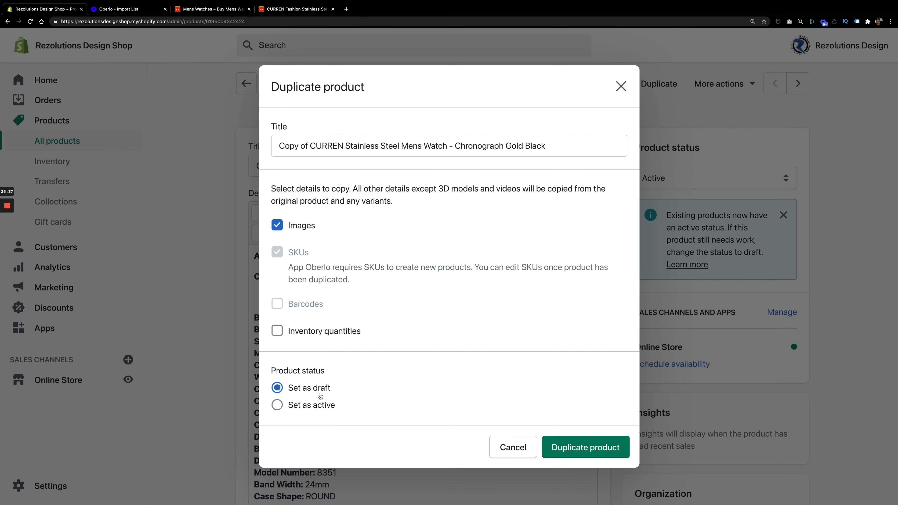
click(283, 407)
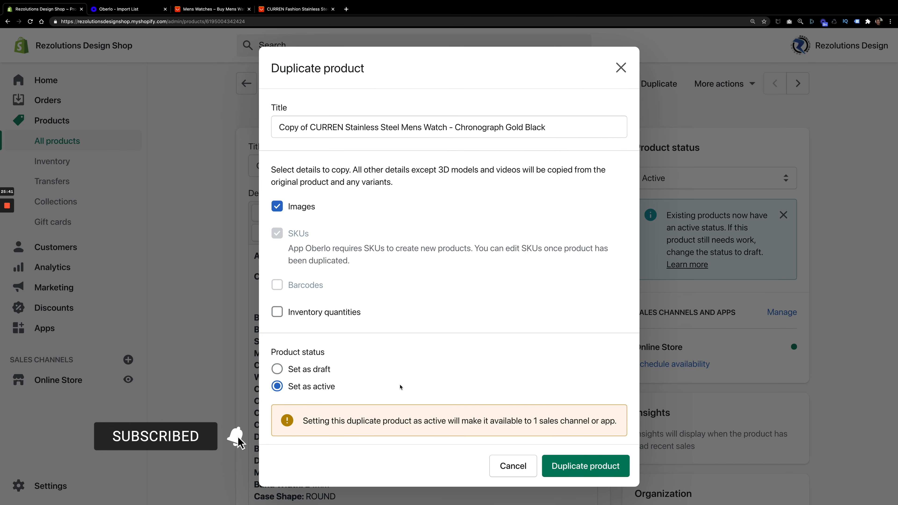
click(558, 473)
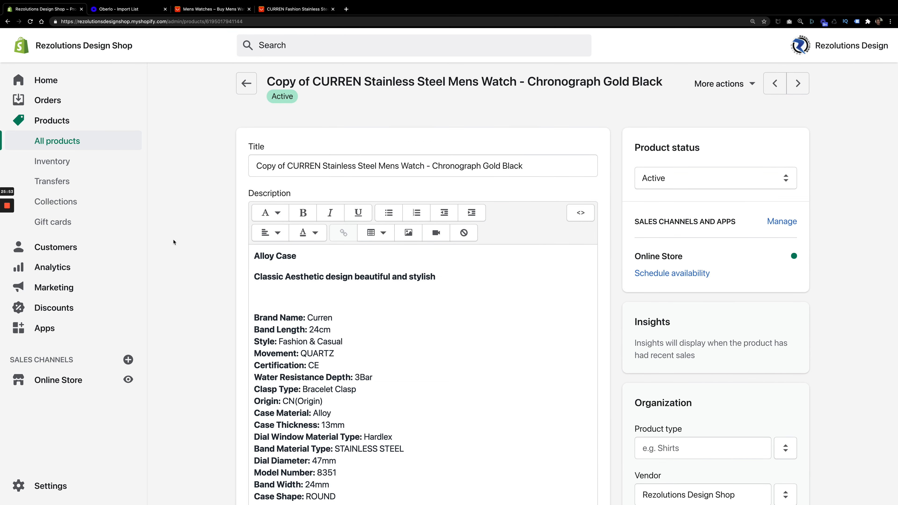
Review the duplicate's description, media and variants, and make the silver gray watch image its main media item
scroll(174, 242, down, 15)
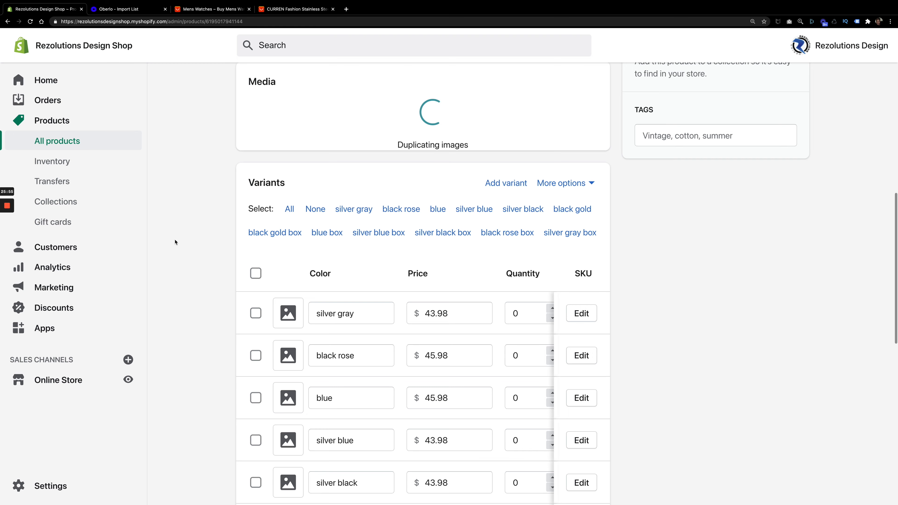
scroll(174, 242, up, 5)
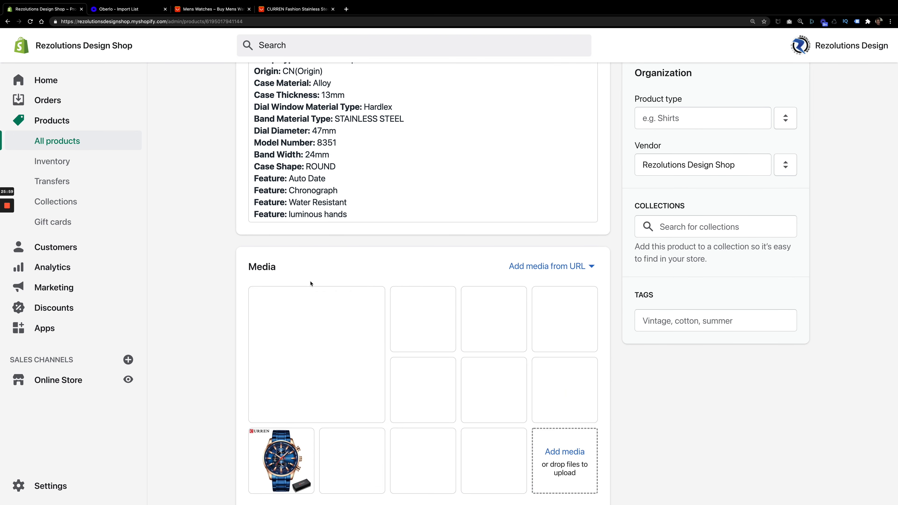
scroll(217, 311, up, 8)
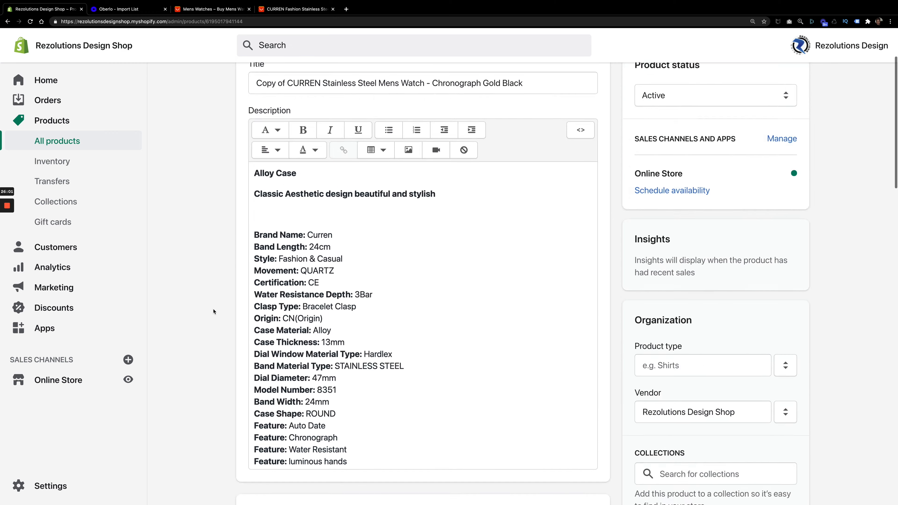
scroll(215, 312, down, 15)
scroll(215, 312, up, 5)
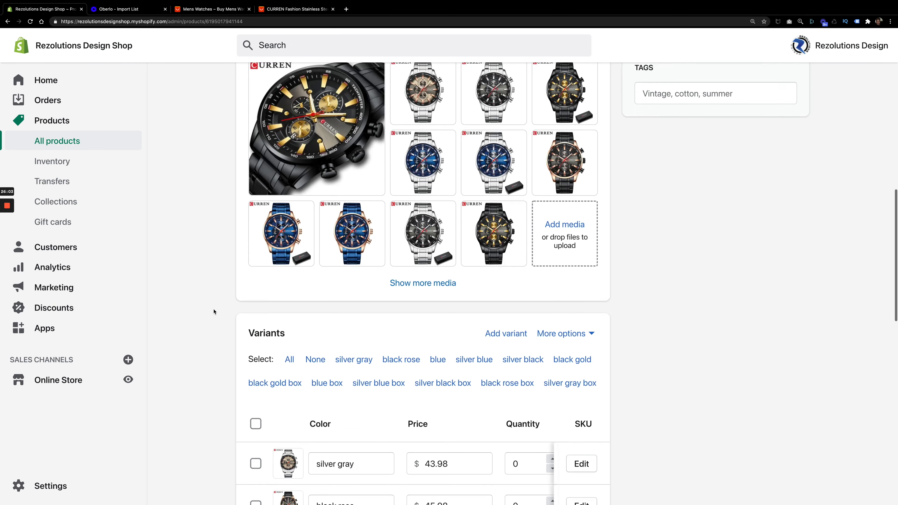
scroll(214, 312, down, 1)
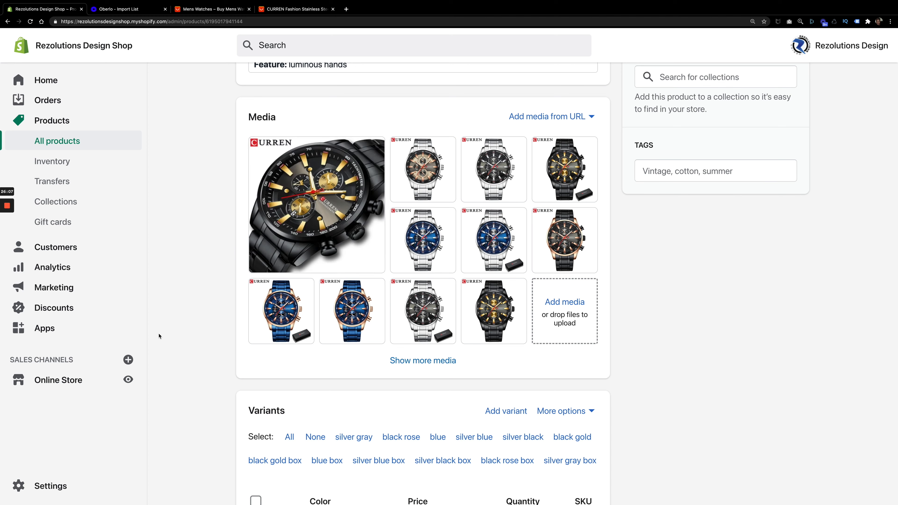
mouse_move(427, 176)
drag(435, 165, 269, 193)
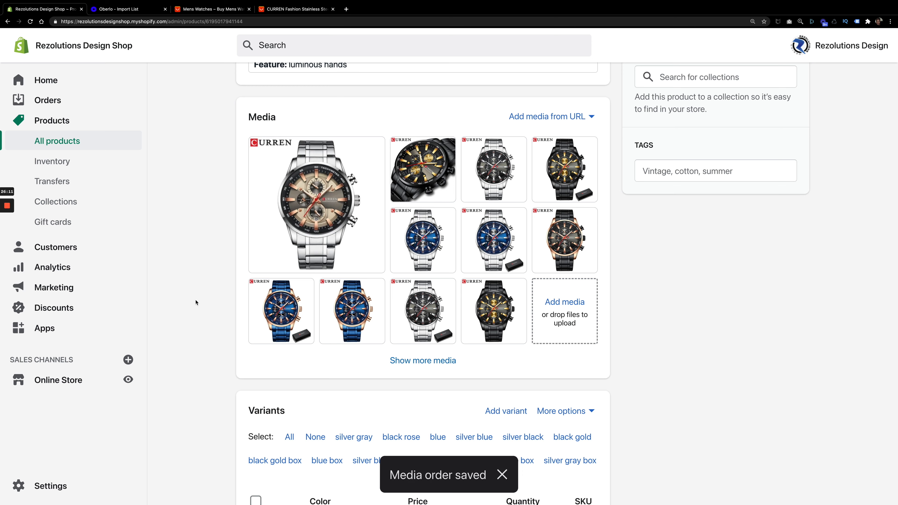
Retitle the duplicate "CURREN Stainless Steel Mens Watch - Chronograph Silver grey" and save the product
scroll(204, 315, down, 6)
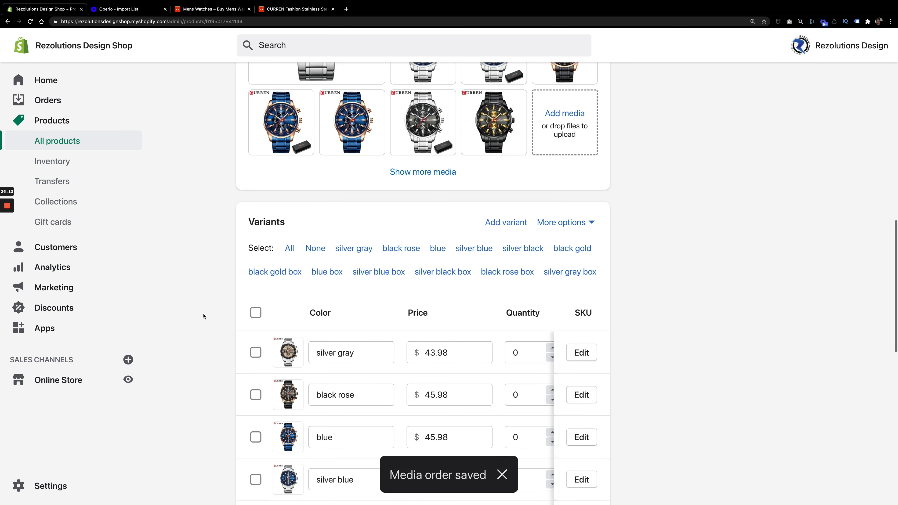
scroll(203, 316, up, 12)
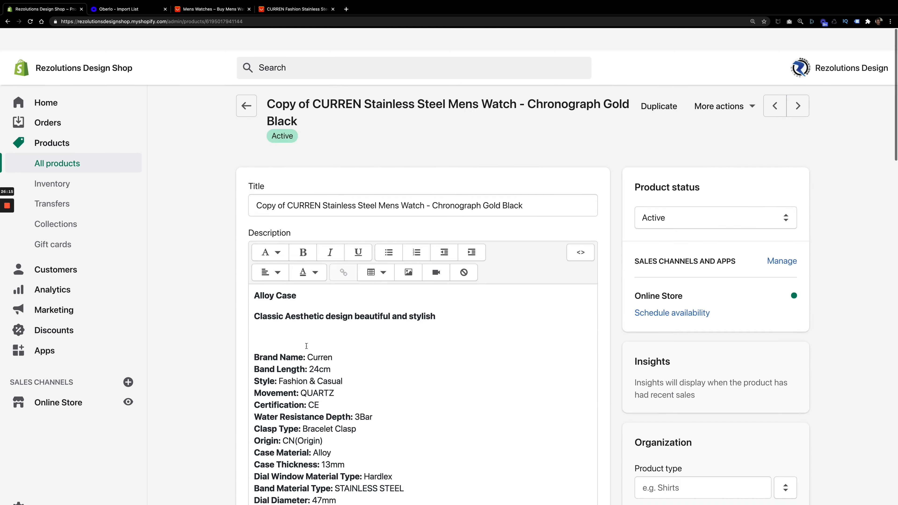
drag(288, 184, 251, 183)
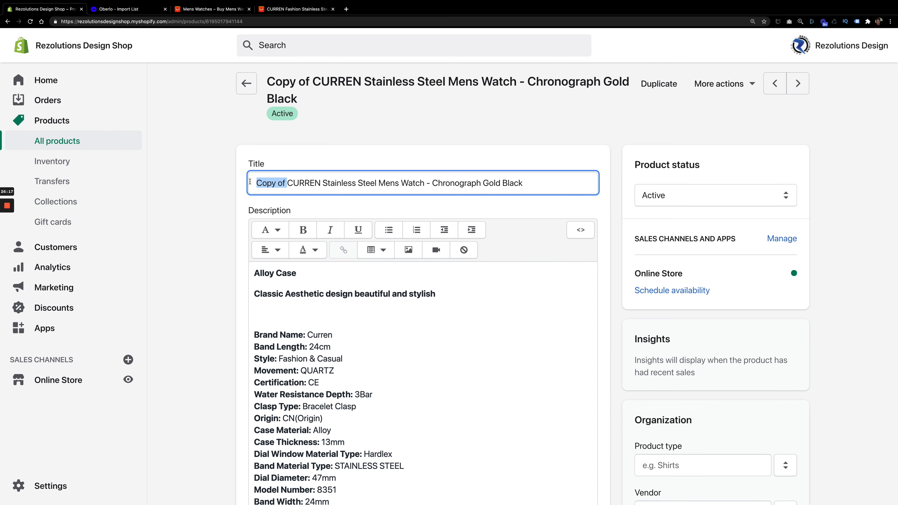
key(BackSpace)
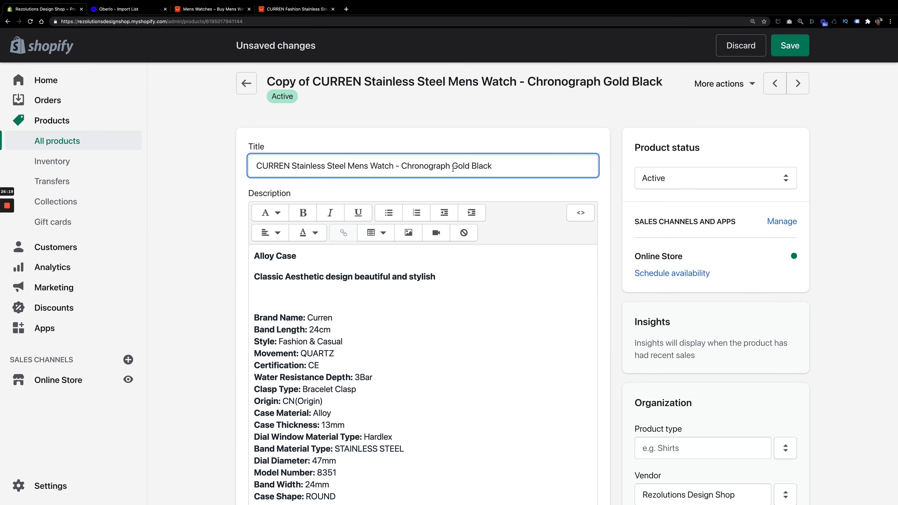
drag(454, 166, 536, 164)
text(Silver grey)
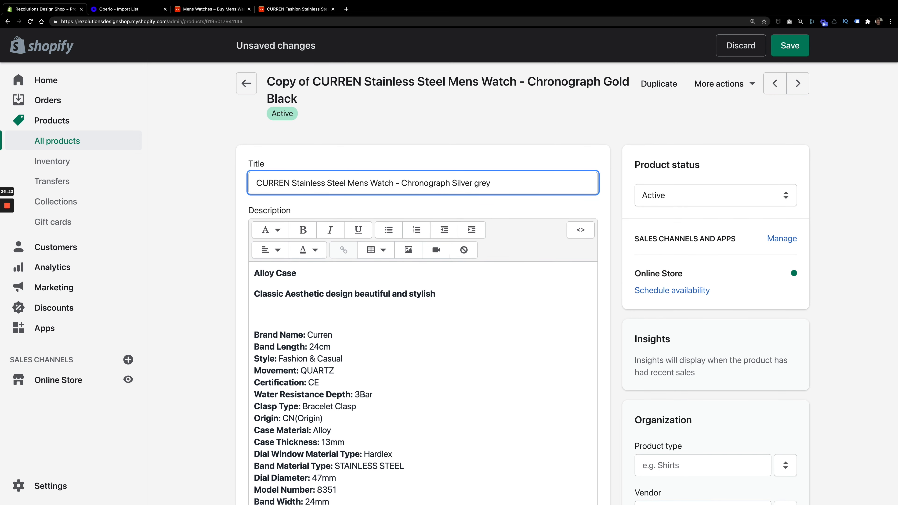
click(790, 45)
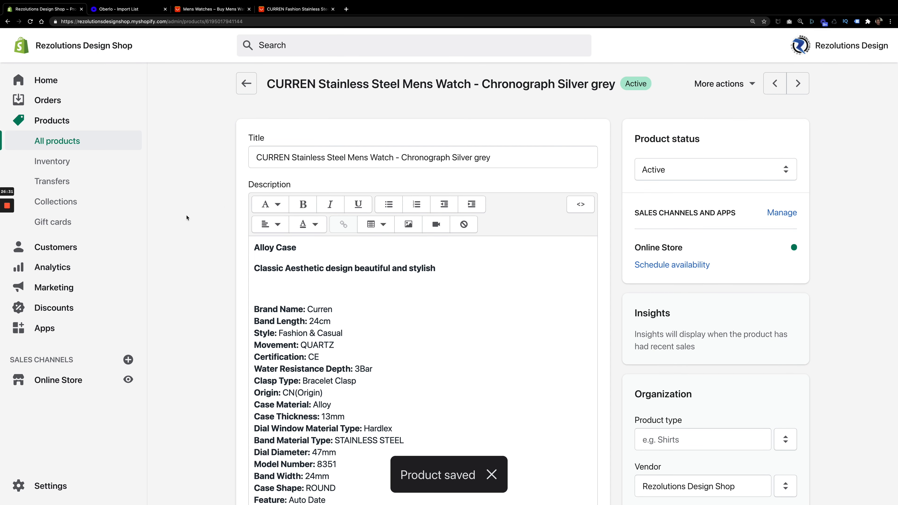
Delete all variants of the Chronograph Silver grey watch except the silver gray one
scroll(186, 218, down, 12)
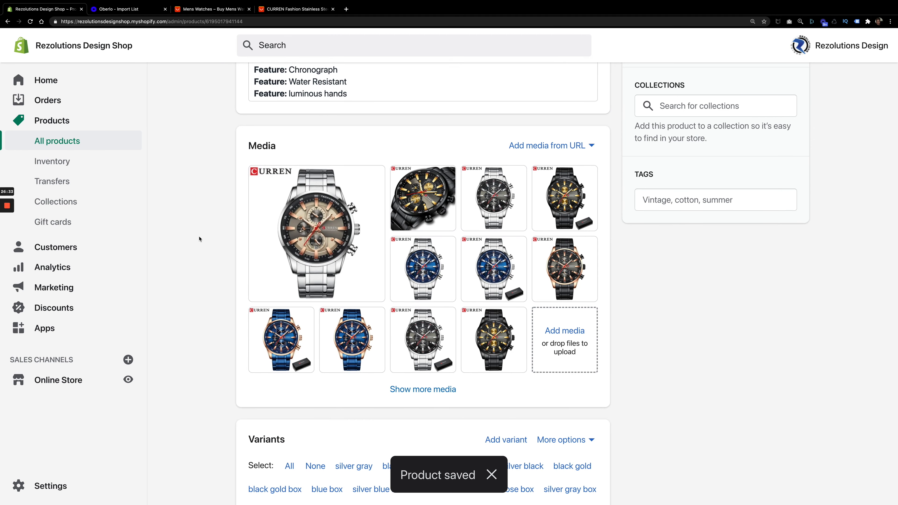
scroll(199, 239, down, 10)
scroll(199, 239, down, 1)
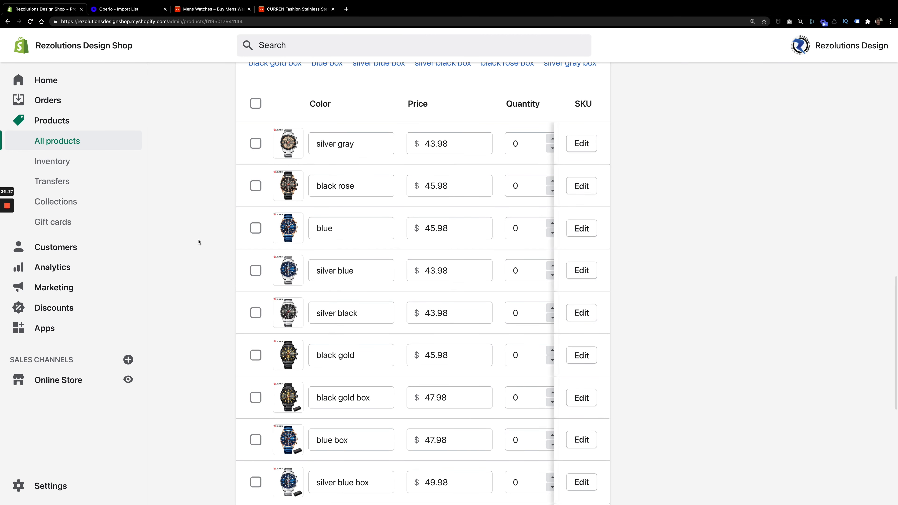
click(256, 104)
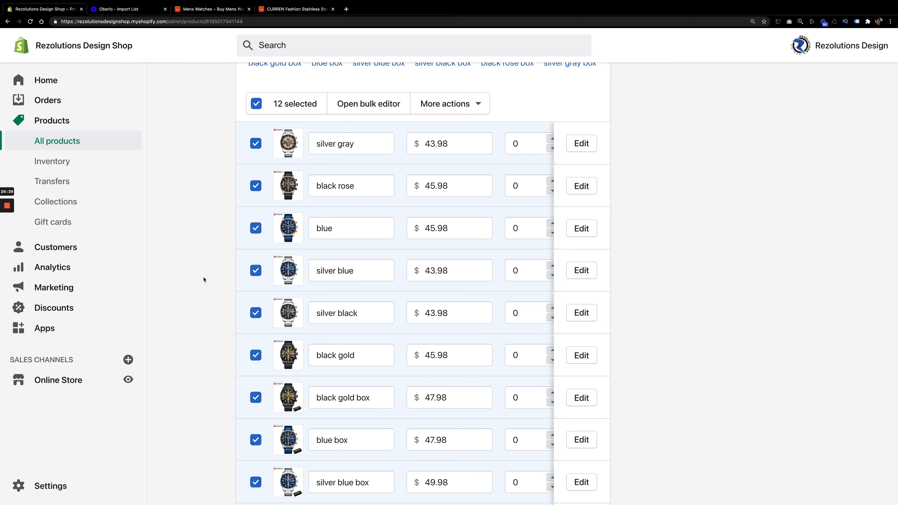
click(256, 144)
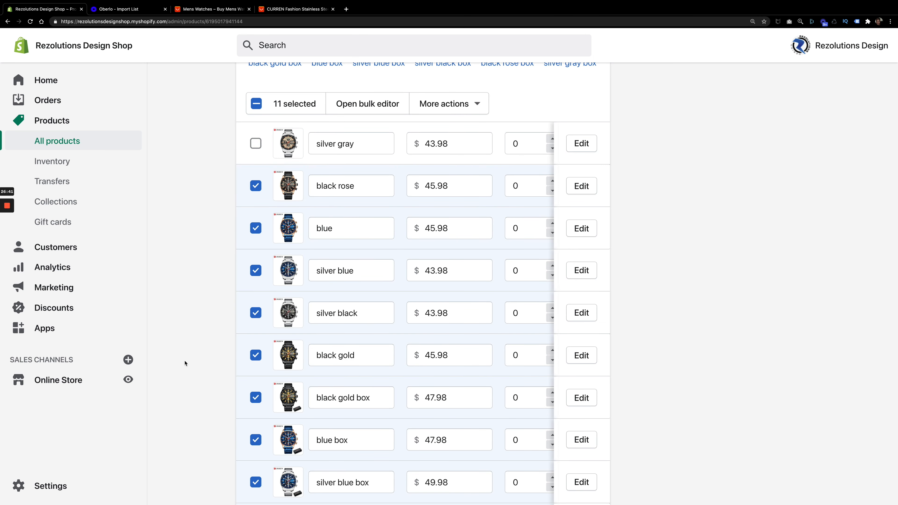
scroll(185, 363, down, 7)
scroll(185, 364, up, 8)
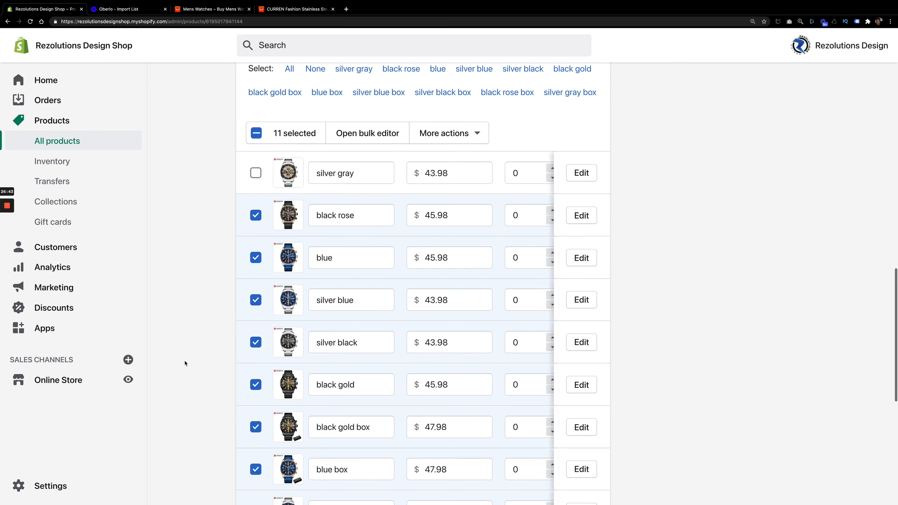
scroll(186, 363, up, 3)
scroll(187, 364, down, 3)
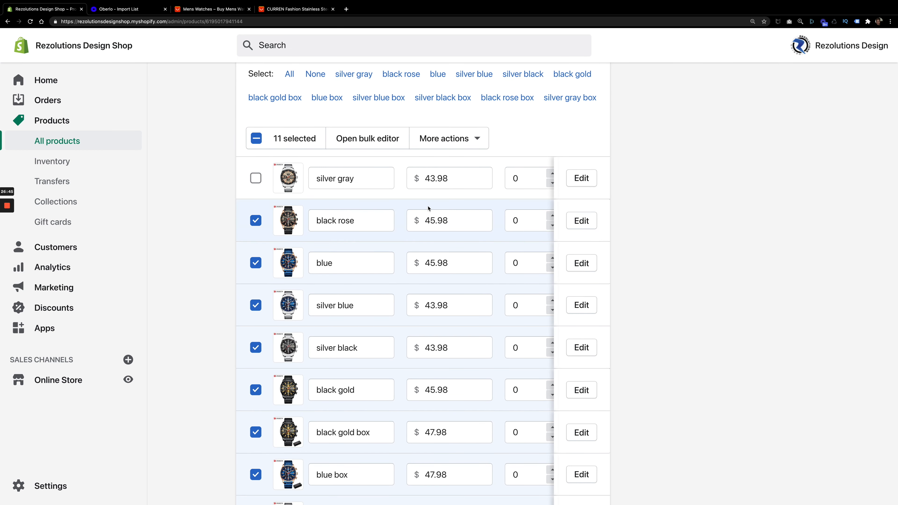
click(452, 138)
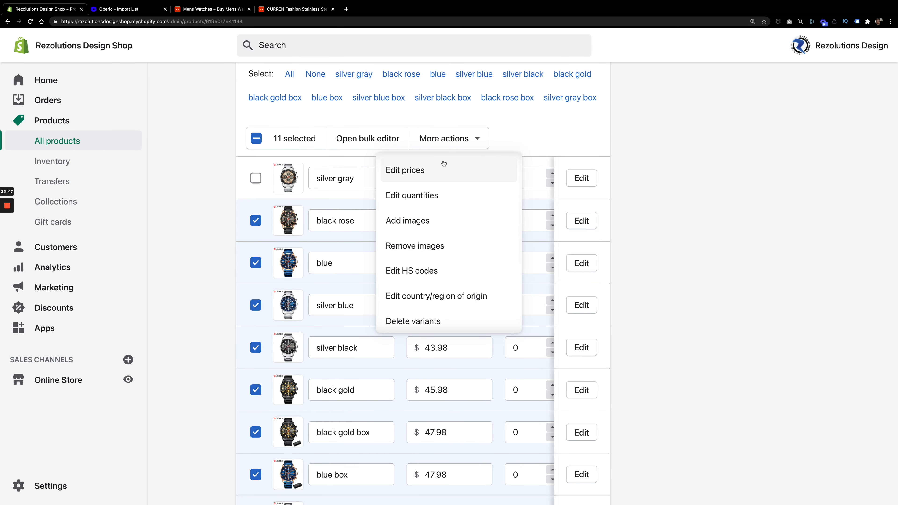
scroll(480, 244, down, 3)
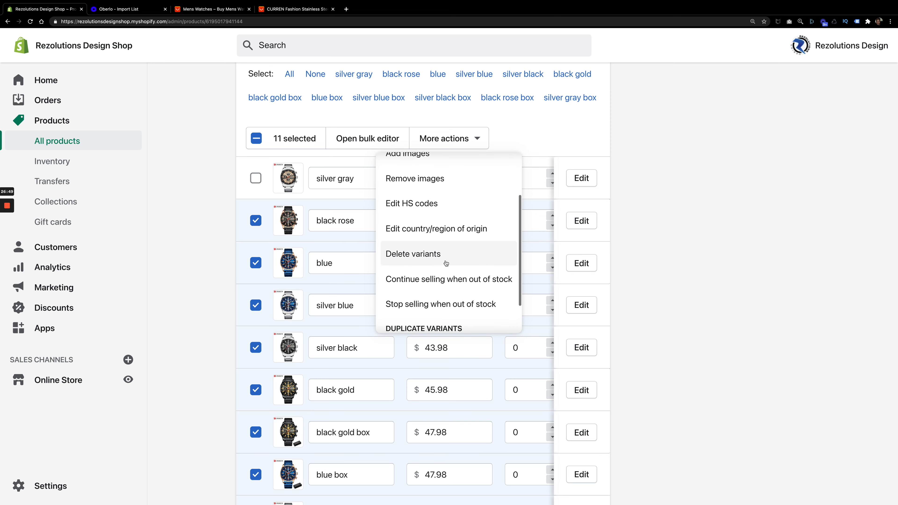
click(446, 265)
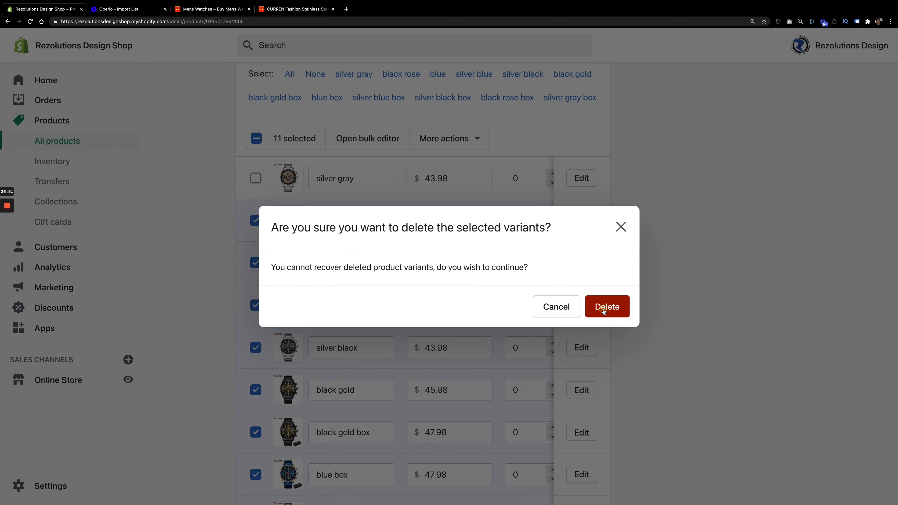
click(604, 311)
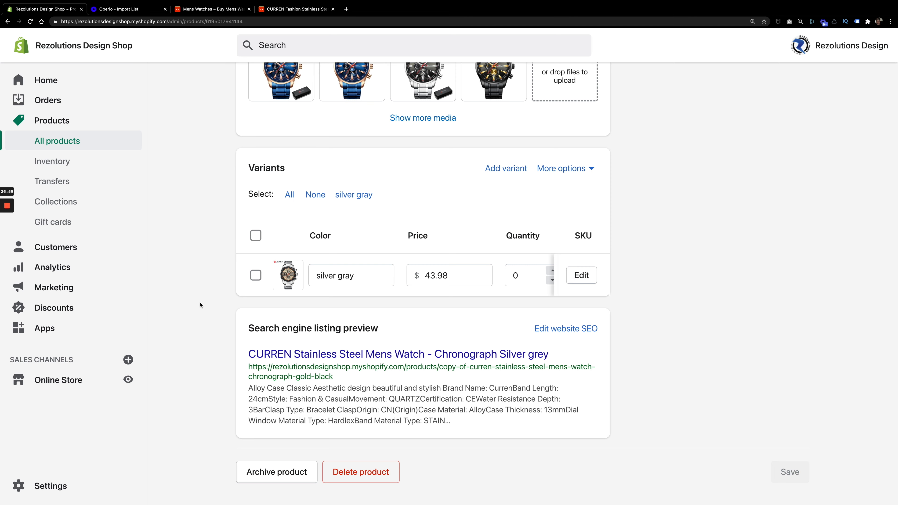
Delete all of the product's media except the main silver gray watch image
scroll(200, 305, up, 8)
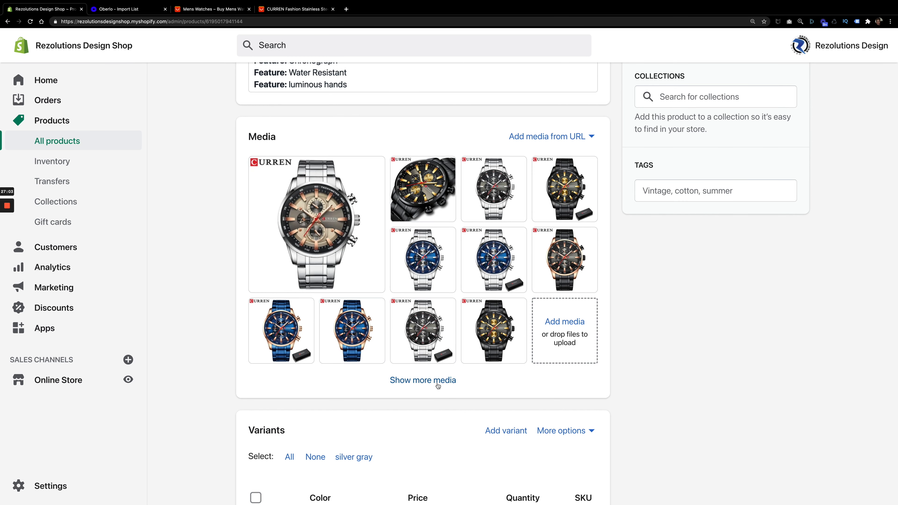
click(438, 385)
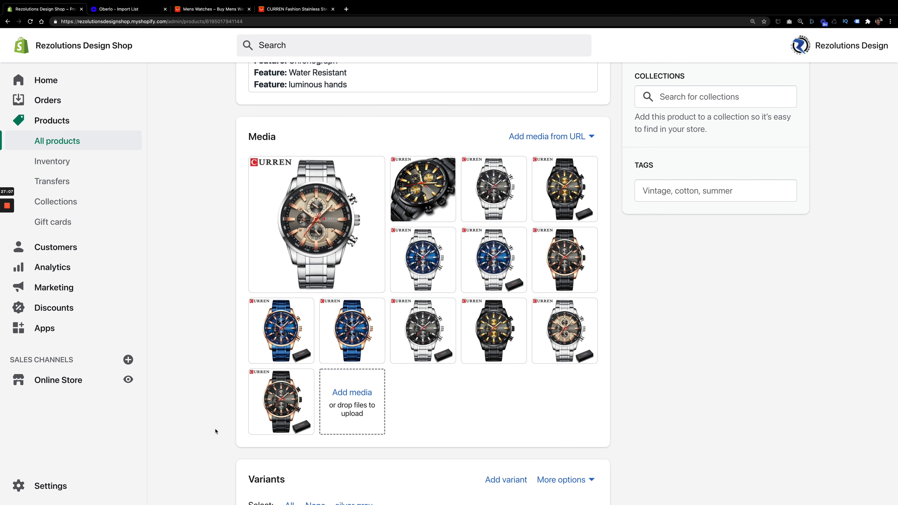
mouse_move(308, 360)
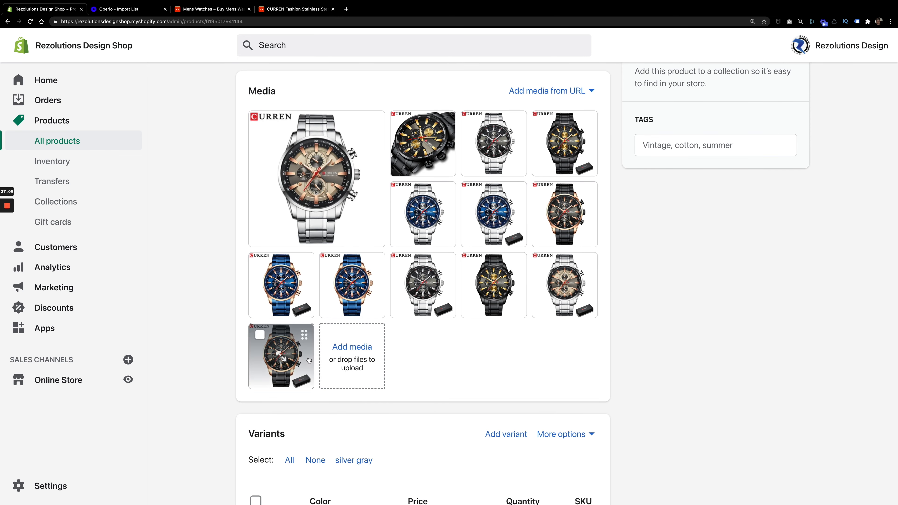
click(260, 334)
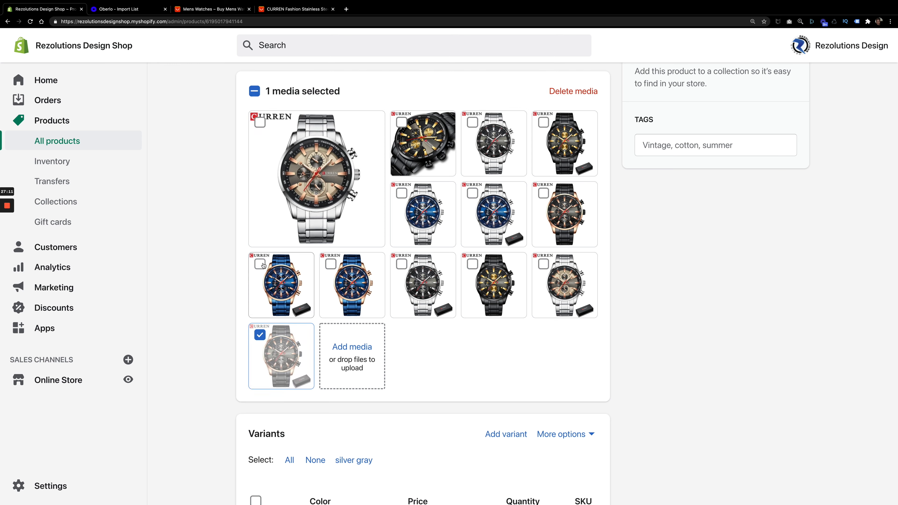
click(260, 264)
click(330, 264)
click(401, 264)
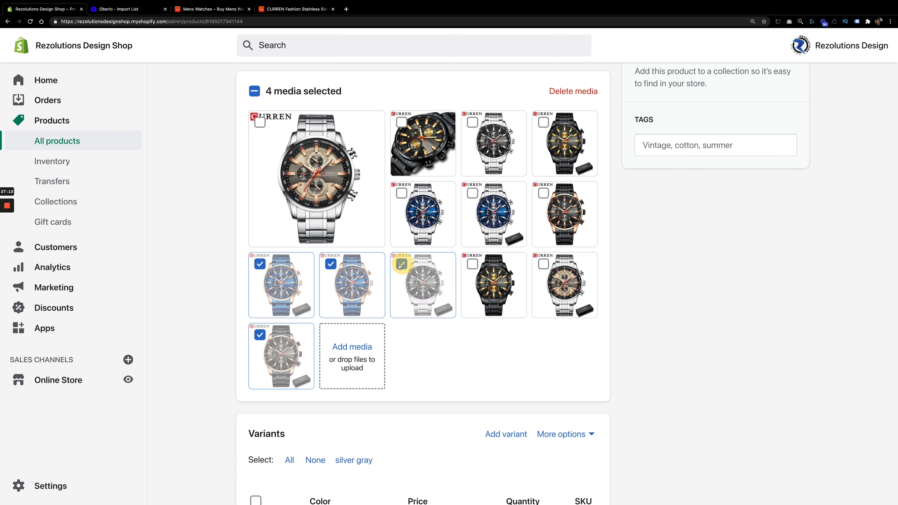
click(472, 265)
click(544, 264)
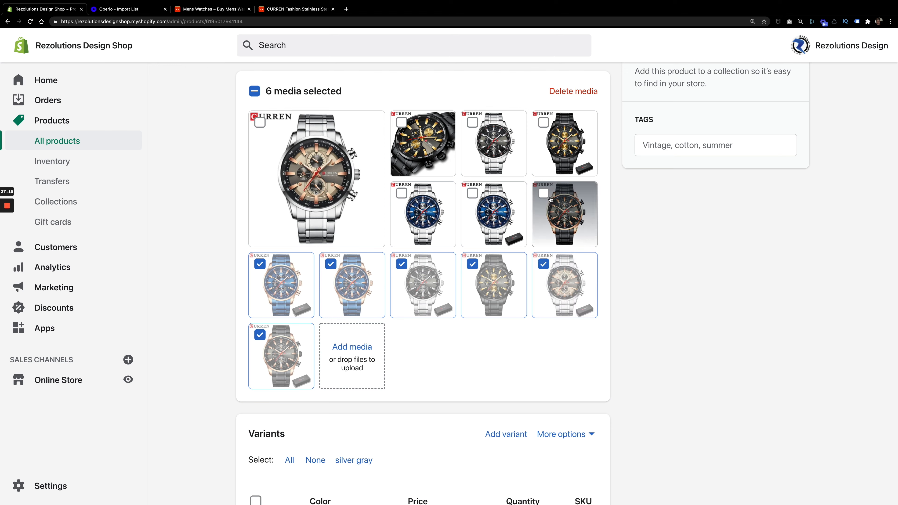
click(543, 193)
click(473, 193)
click(402, 193)
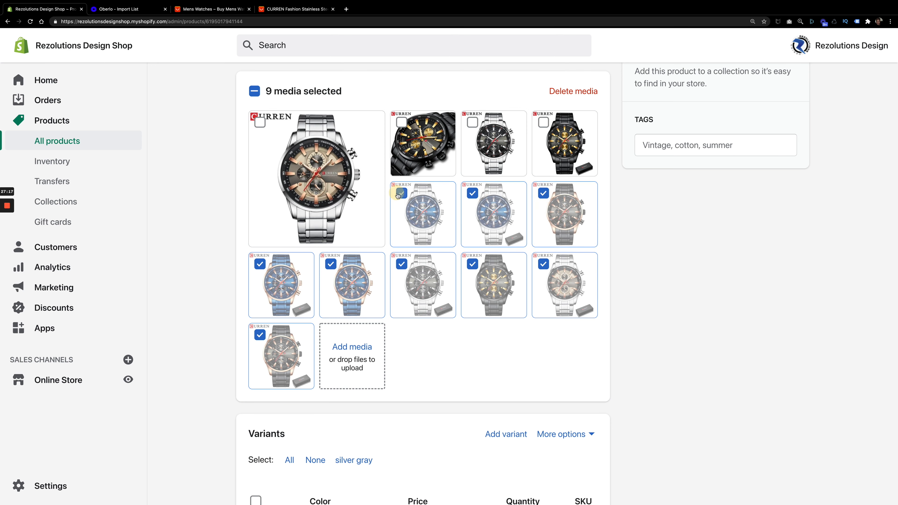
click(543, 122)
click(473, 122)
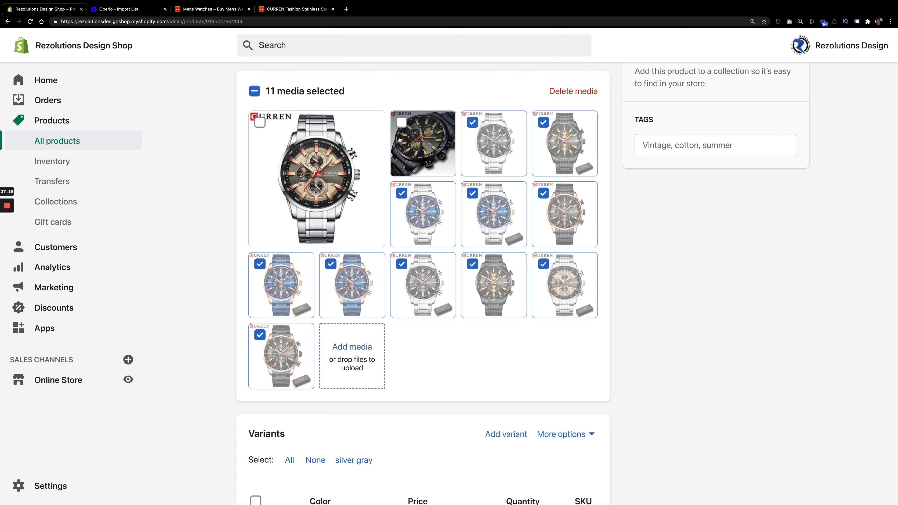
click(401, 122)
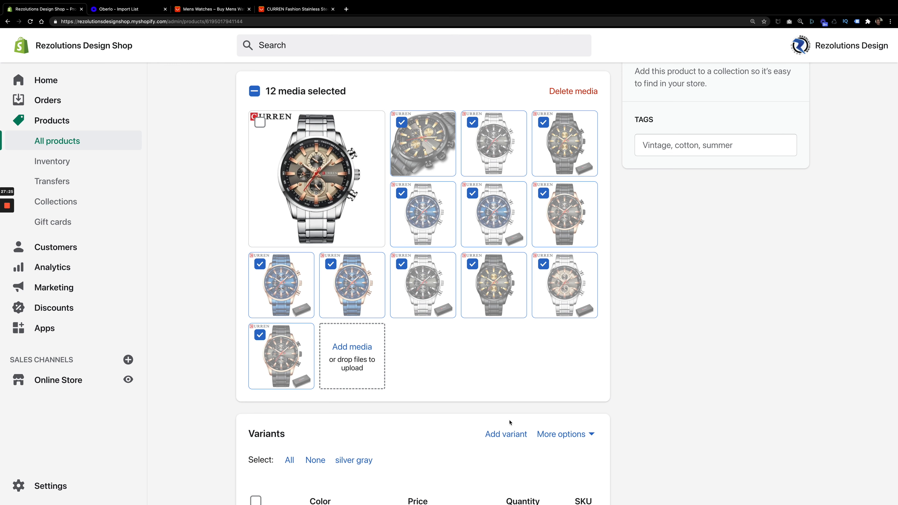
click(571, 93)
click(605, 307)
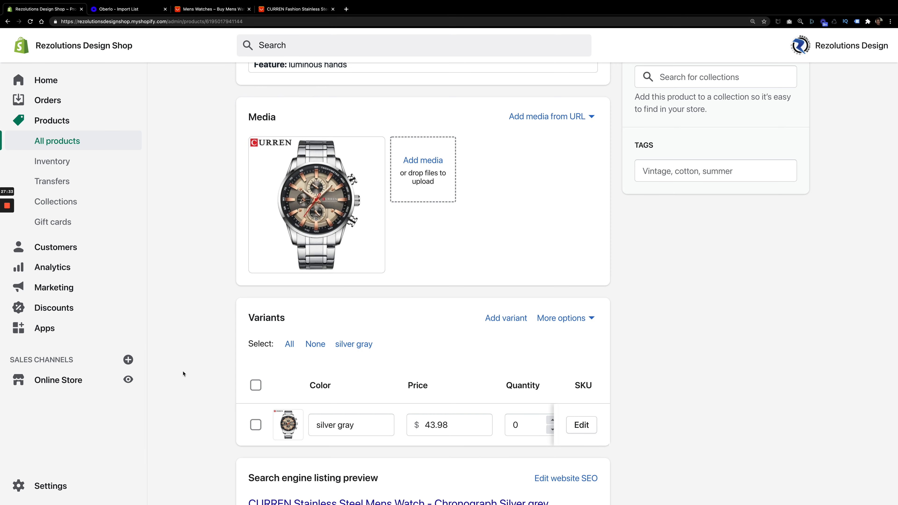
Review the remaining variant's Color option in the option editor and close it without changes
scroll(183, 373, down, 3)
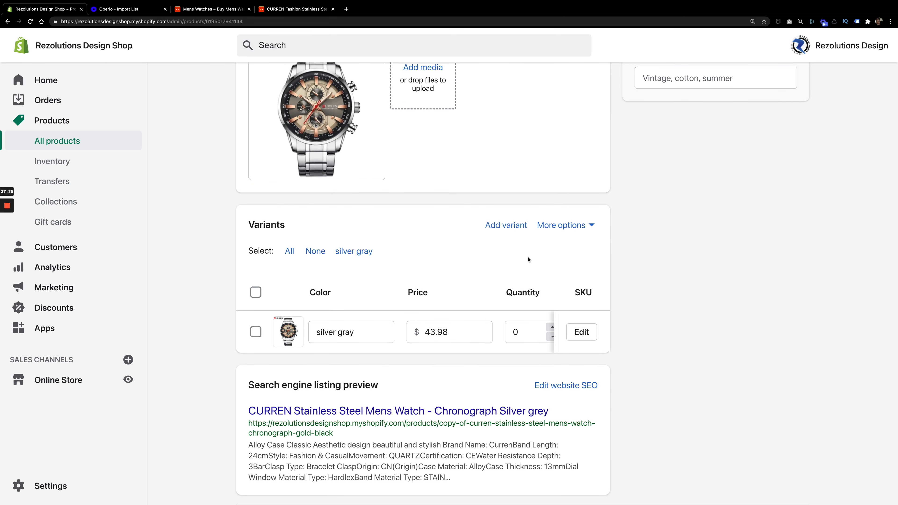
click(574, 234)
click(559, 258)
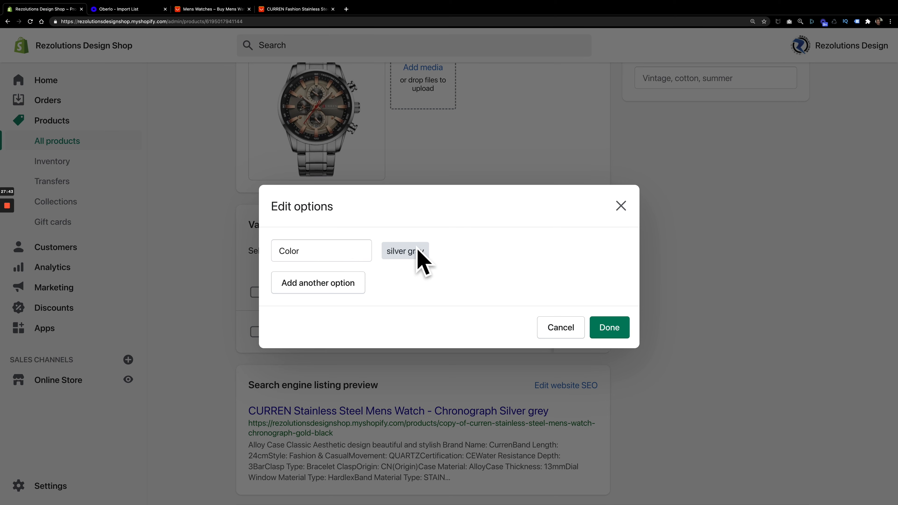
click(544, 327)
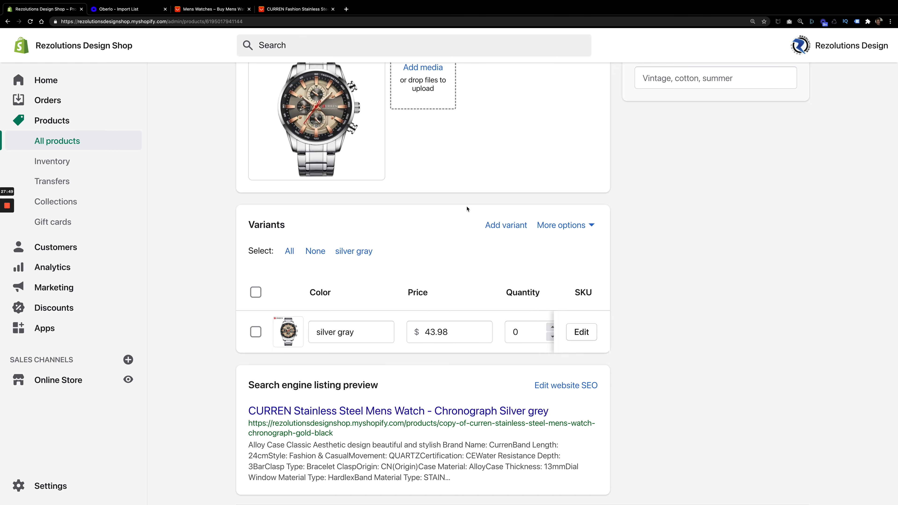
mouse_move(9, 235)
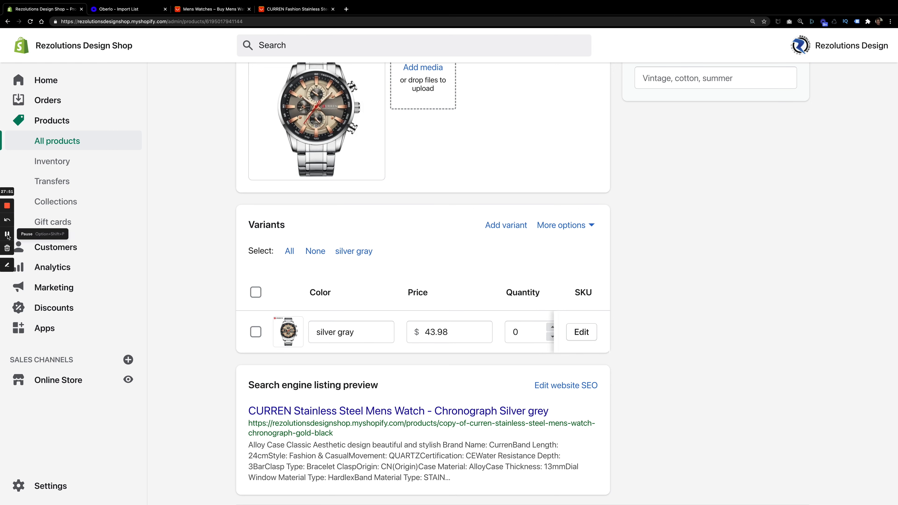
Copy the silver gray variant's stock quantity from the CURREN Chronograph Gold Black product
scroll(300, 292, down, 2)
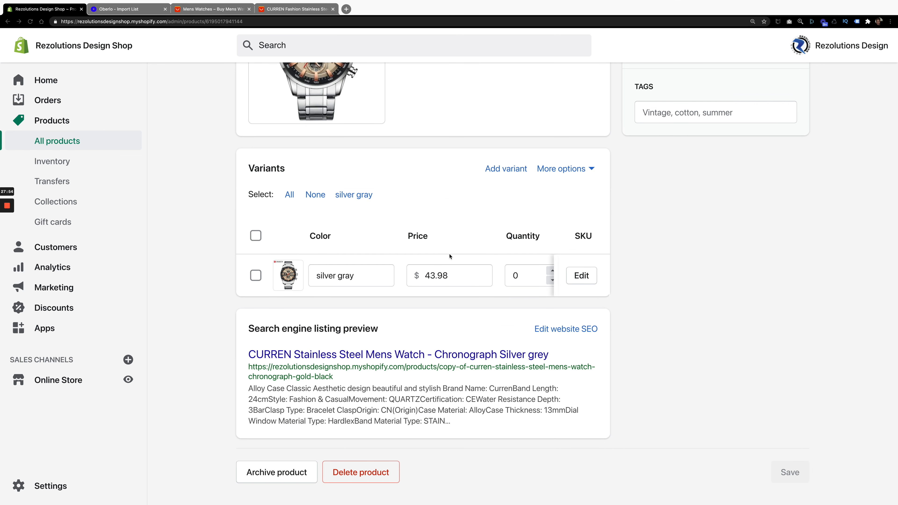
double_click(516, 277)
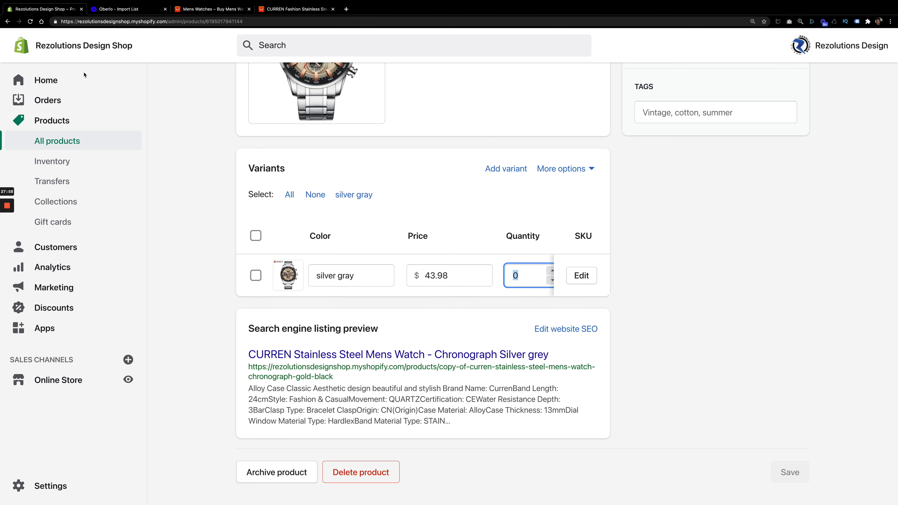
click(70, 141)
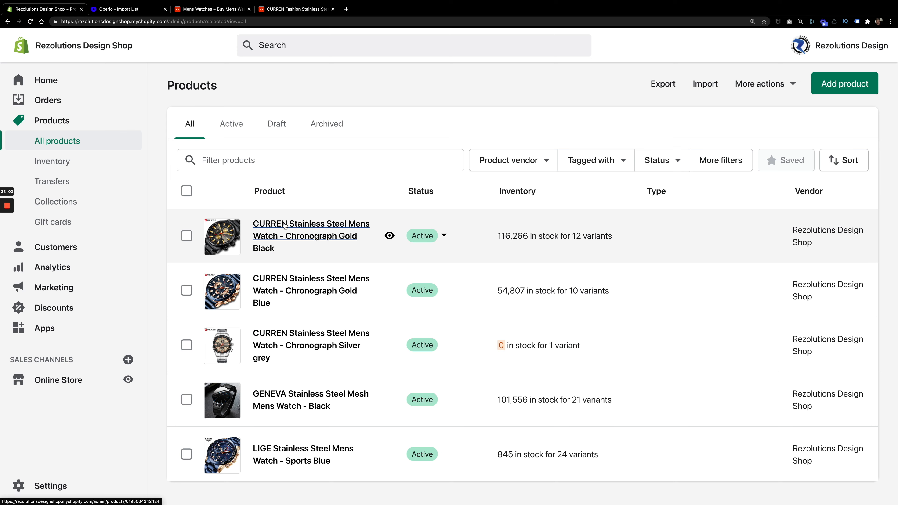
click(295, 227)
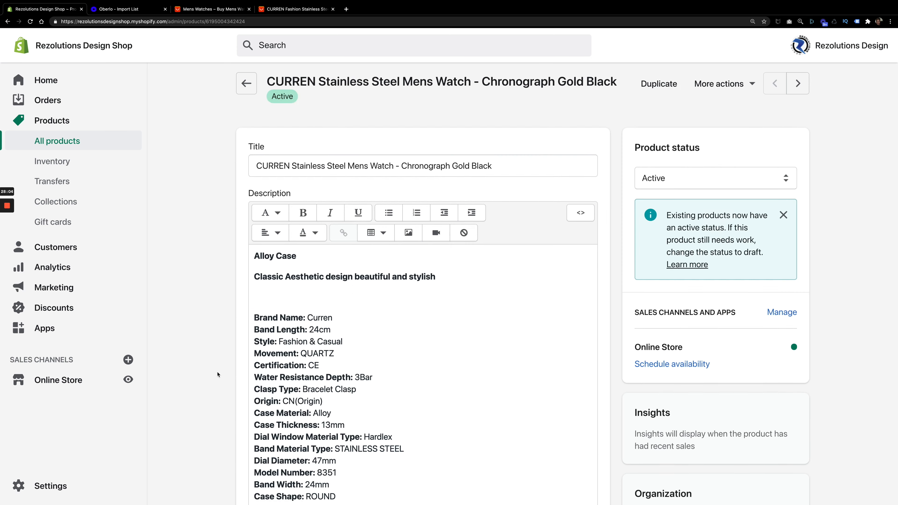
scroll(219, 374, down, 10)
scroll(218, 375, down, 7)
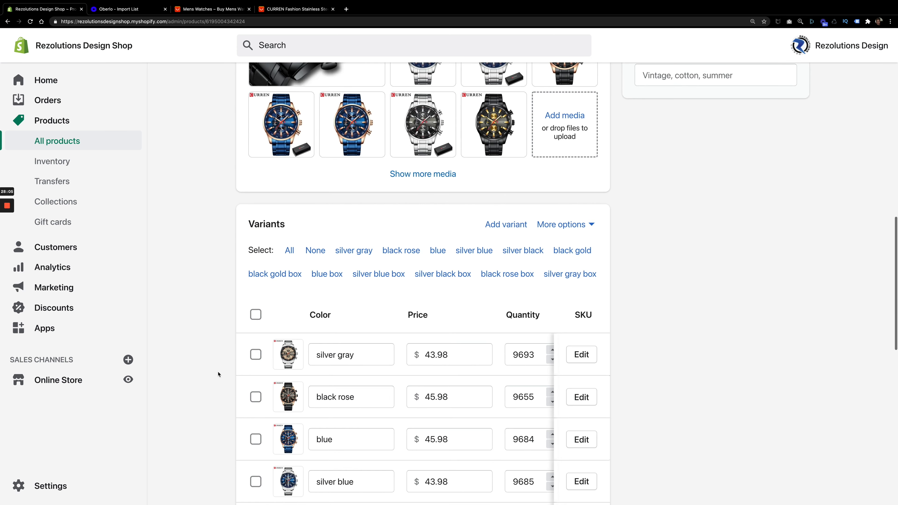
click(524, 354)
double_click(523, 354)
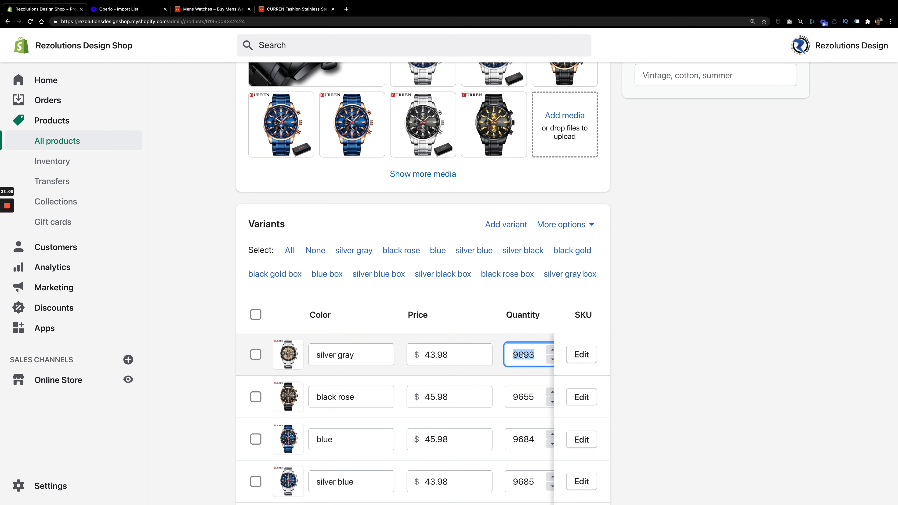
right_click(521, 358)
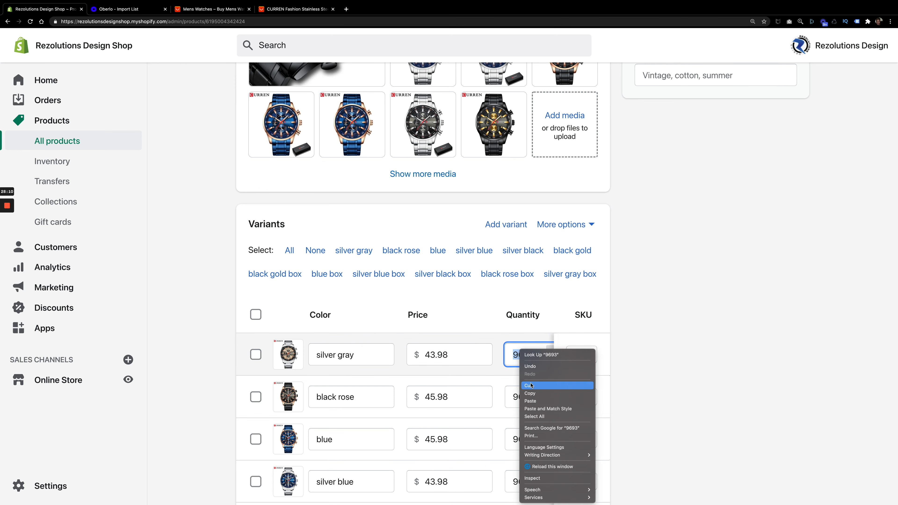
click(530, 394)
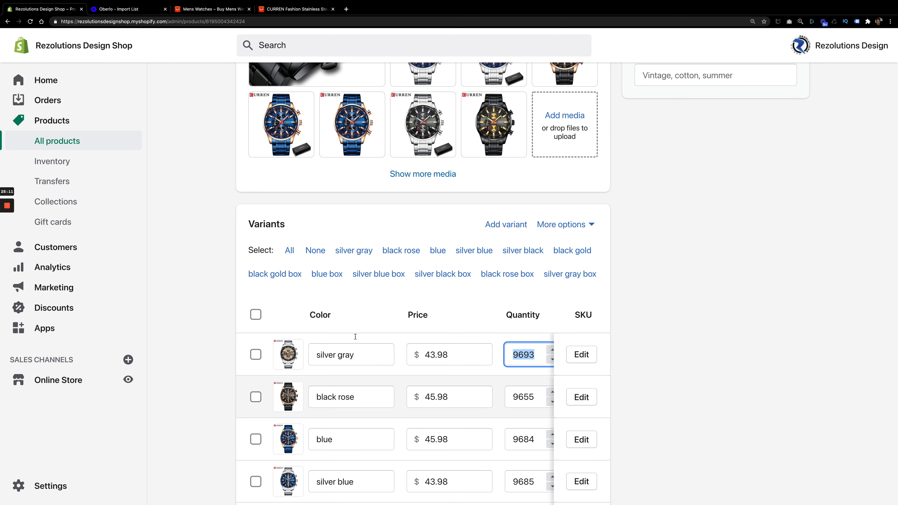
Set the silver gray variant's quantity to 9693 in the CURREN Chronograph Silver grey product
click(69, 142)
click(308, 336)
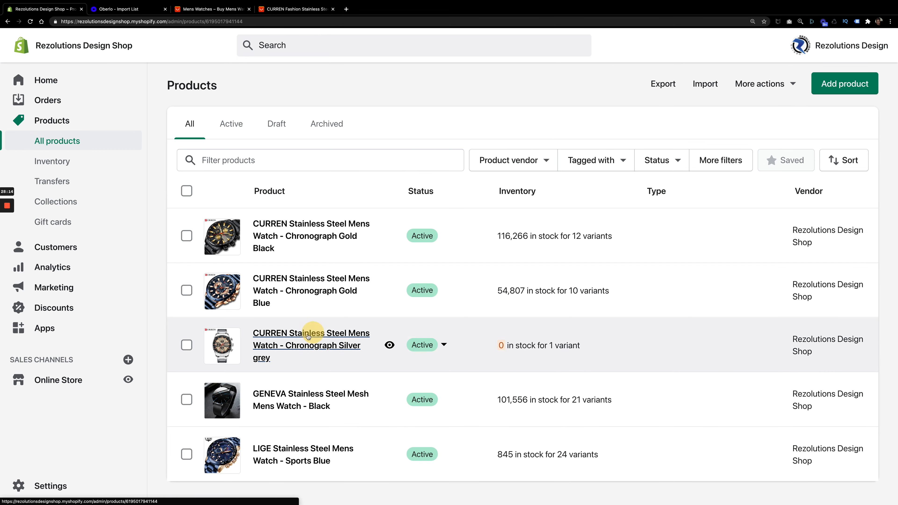
scroll(519, 316, down, 15)
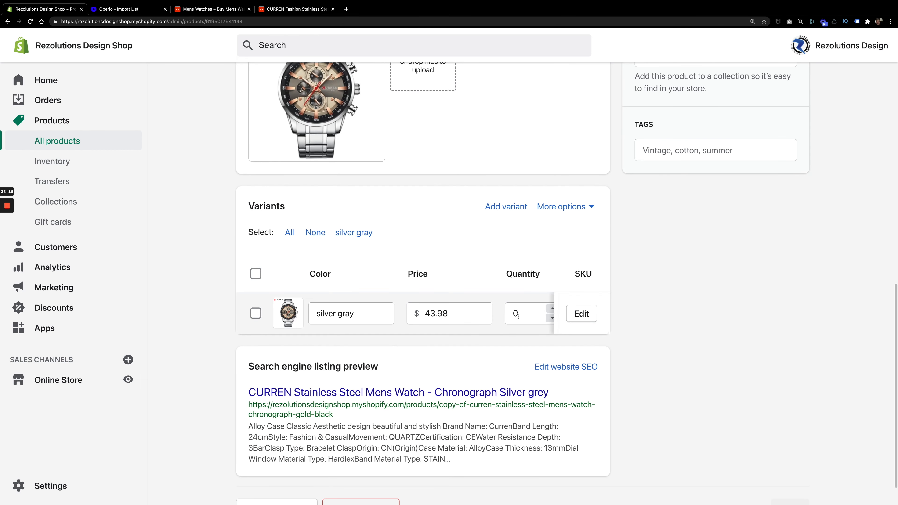
double_click(518, 316)
key(ctrl+v)
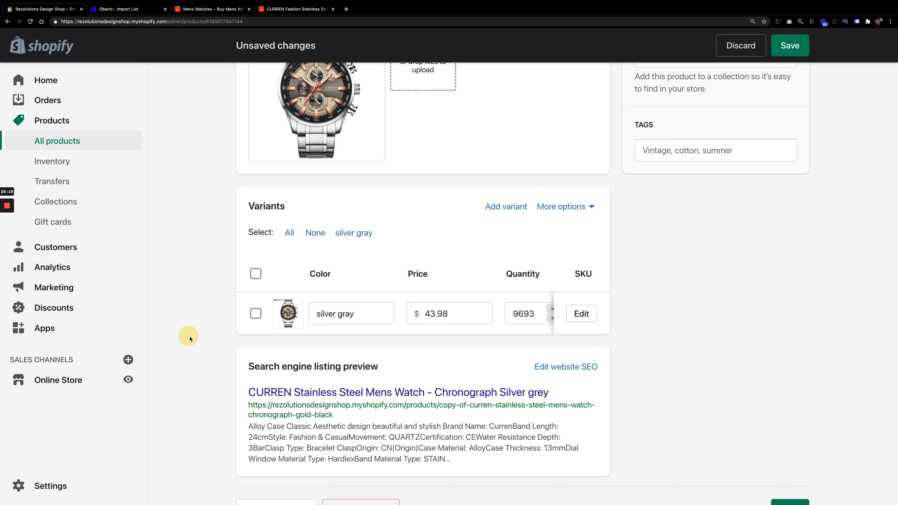
Save the Chronograph Silver grey product and check its variant option settings without changing them
click(792, 46)
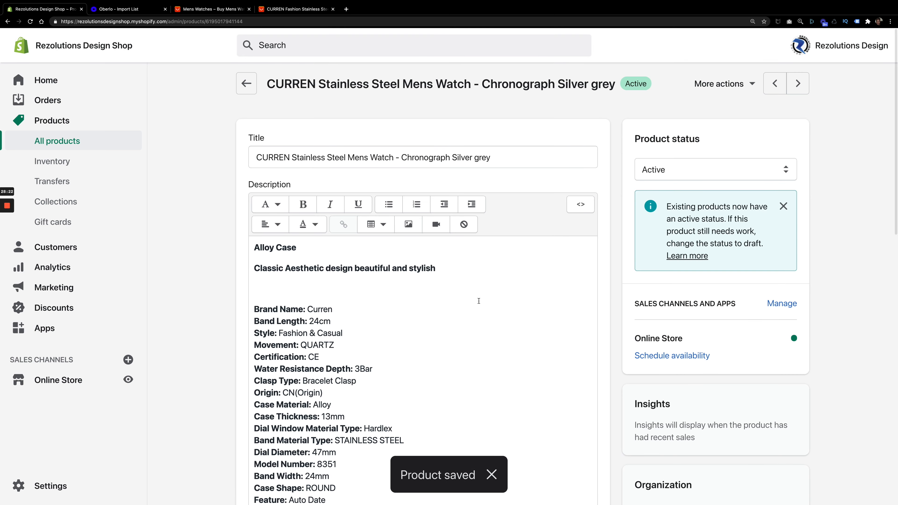
scroll(282, 288, down, 15)
scroll(282, 287, up, 3)
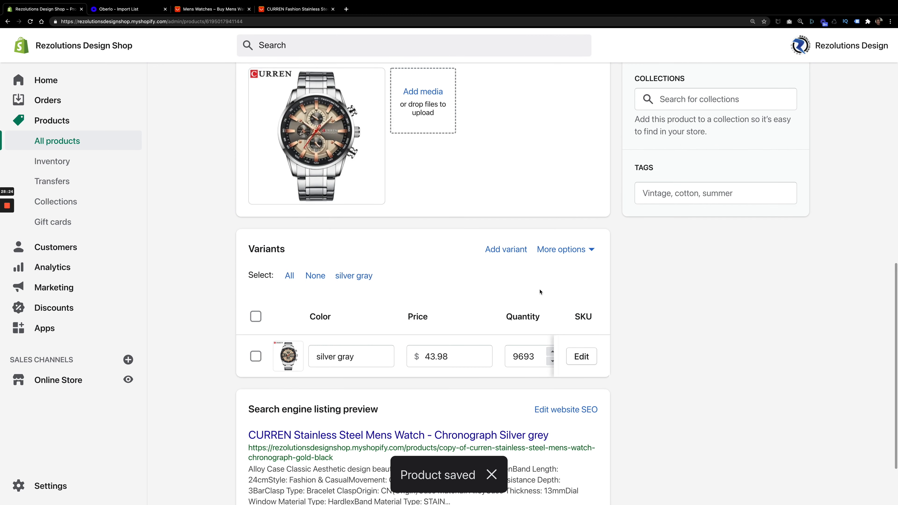
click(566, 161)
click(555, 281)
click(621, 206)
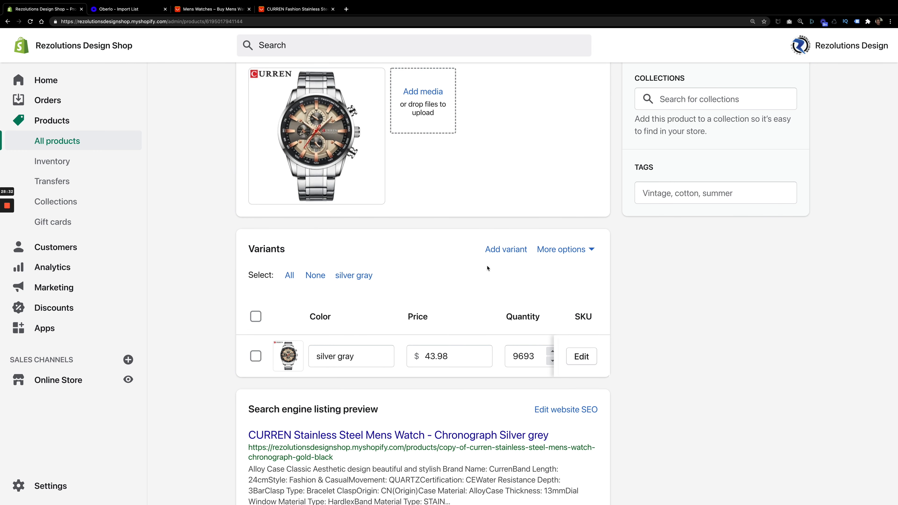
Preview the Silver grey product in the storefront, check its Color choices and close the preview
scroll(284, 289, up, 10)
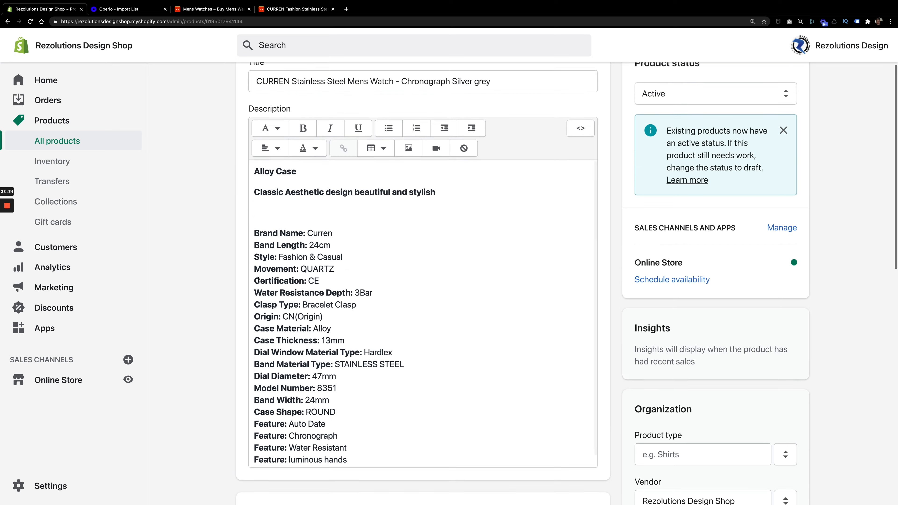
click(751, 88)
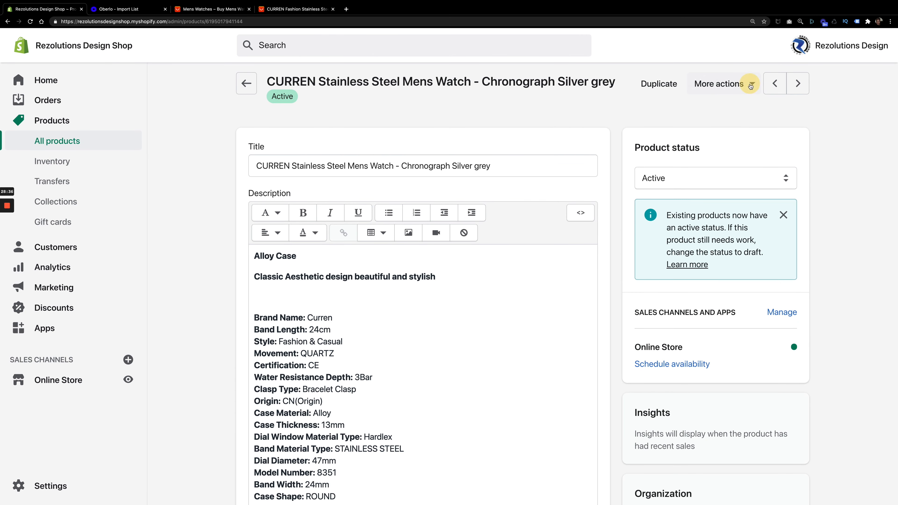
click(704, 106)
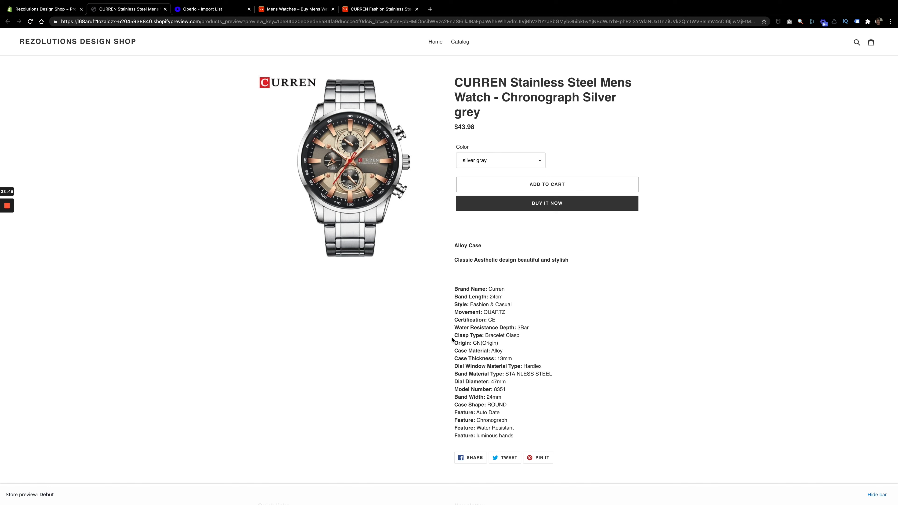
click(506, 161)
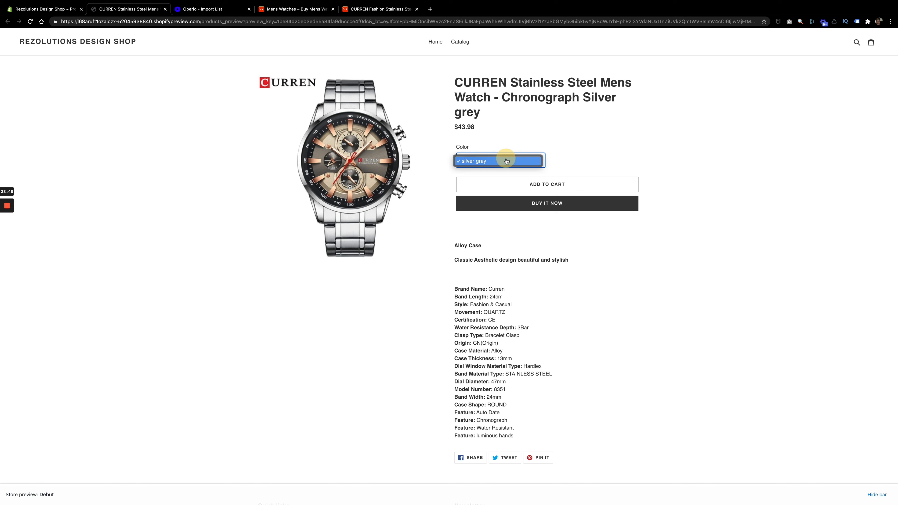
click(491, 162)
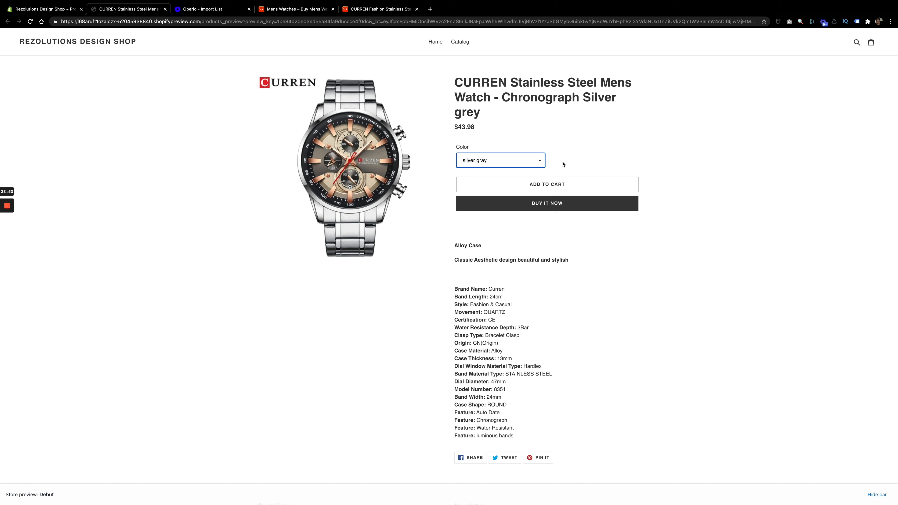
click(540, 166)
click(478, 159)
click(536, 165)
click(534, 162)
click(127, 9)
click(165, 11)
Review the Silver grey product's variant ordering and Color option settings, closing both dialogs without changes
scroll(195, 255, down, 10)
scroll(195, 255, down, 8)
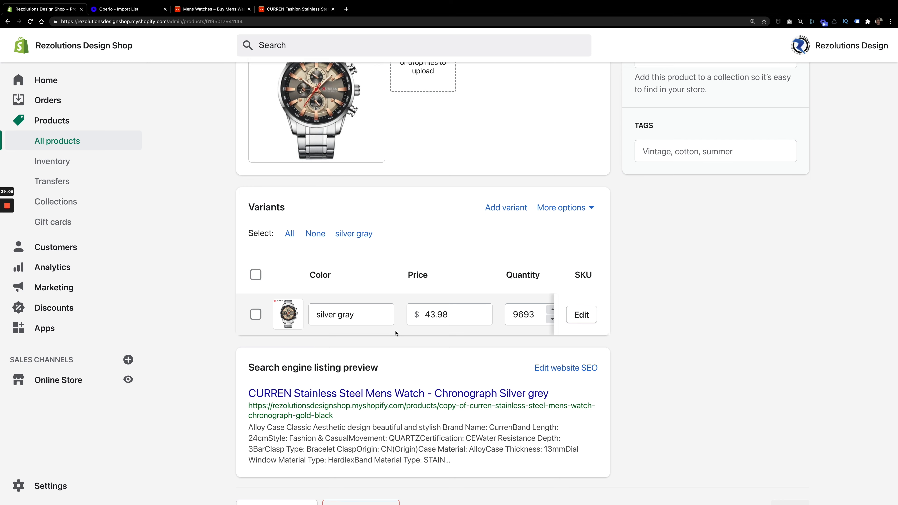
click(565, 208)
click(559, 266)
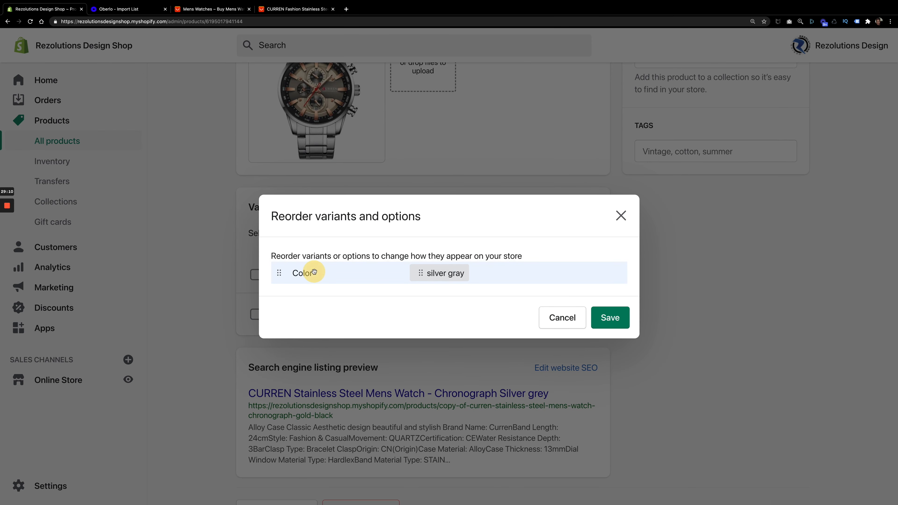
click(571, 316)
click(566, 208)
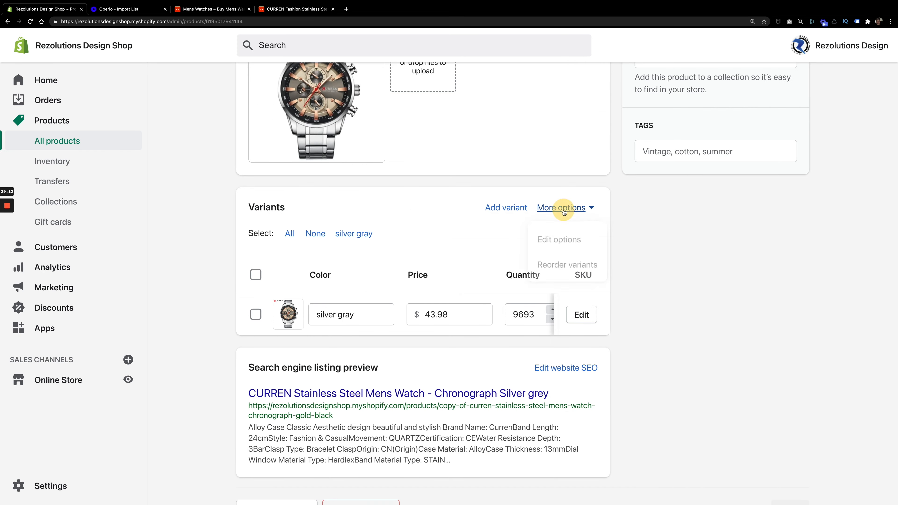
click(547, 244)
click(325, 251)
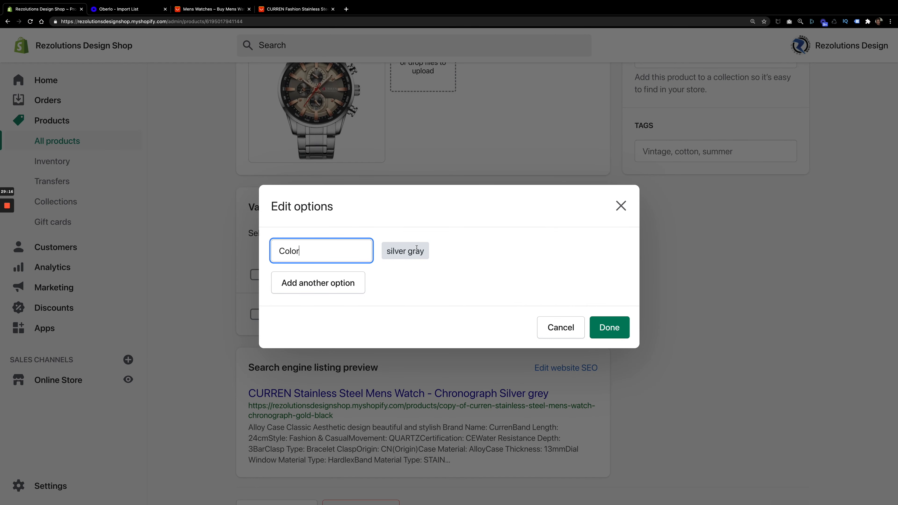
click(621, 206)
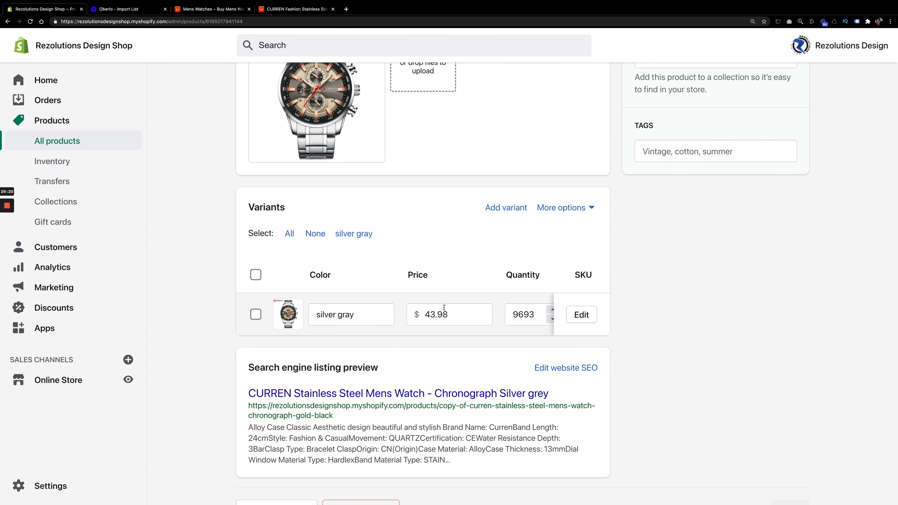
Delete the silver gray variant from the Chronograph Silver grey product
click(256, 315)
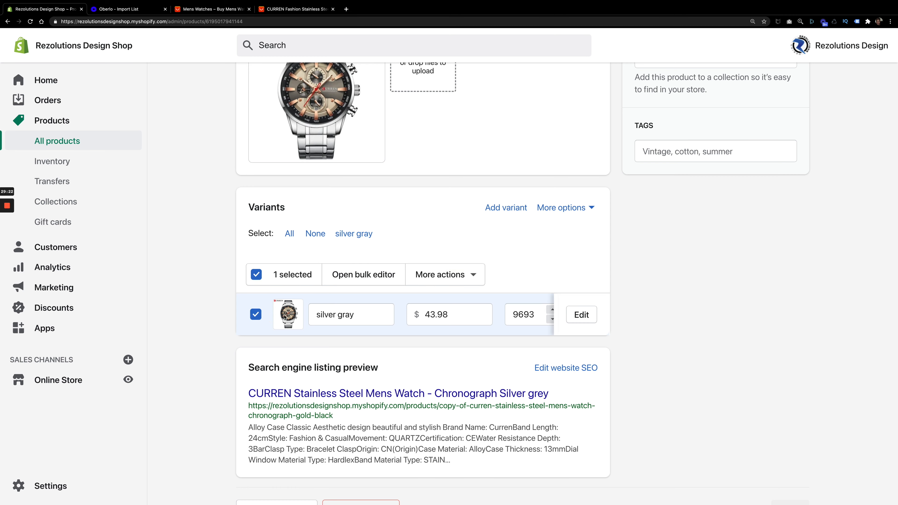
click(428, 277)
scroll(439, 350, down, 3)
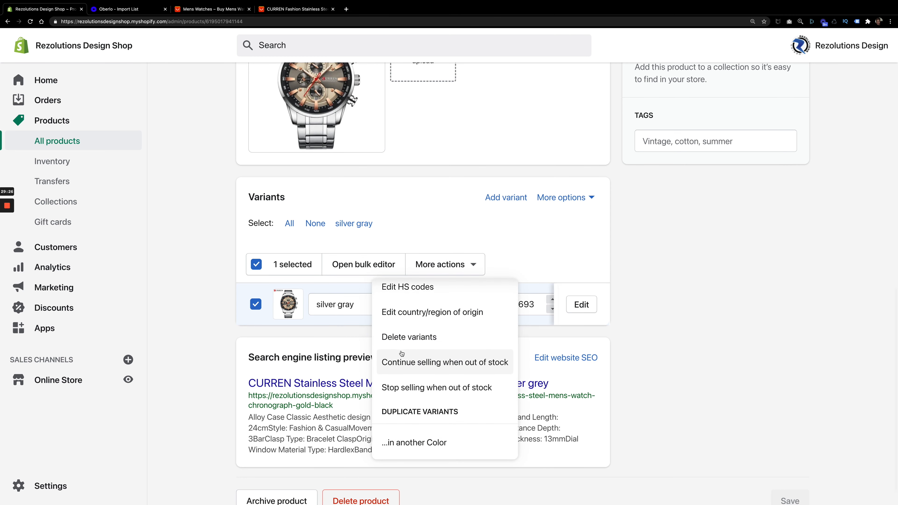
click(411, 339)
click(594, 304)
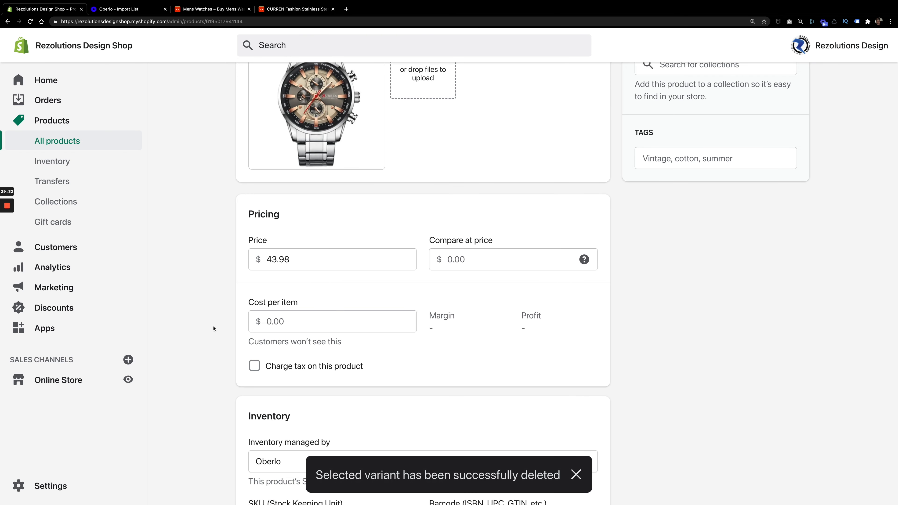
Review the Silver grey product's pricing, inventory and variant settings, and check its page in the storefront preview
scroll(213, 329, down, 5)
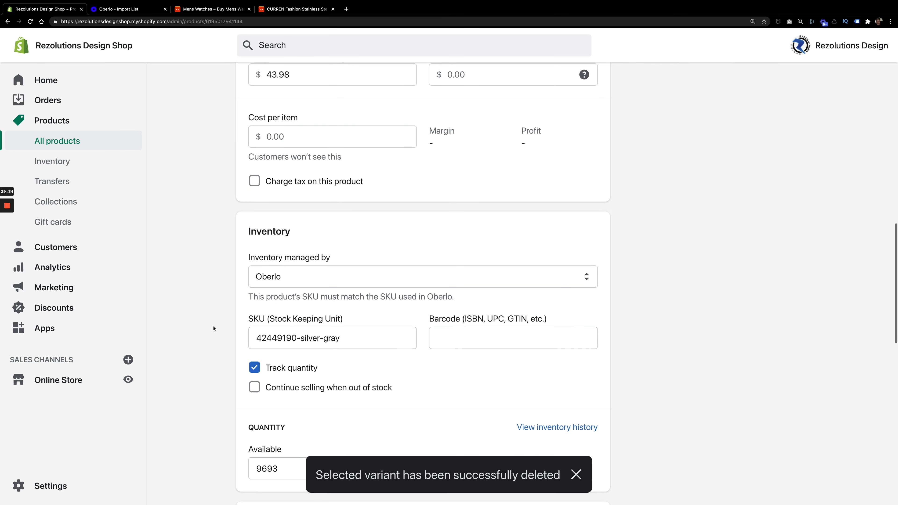
scroll(234, 355, down, 5)
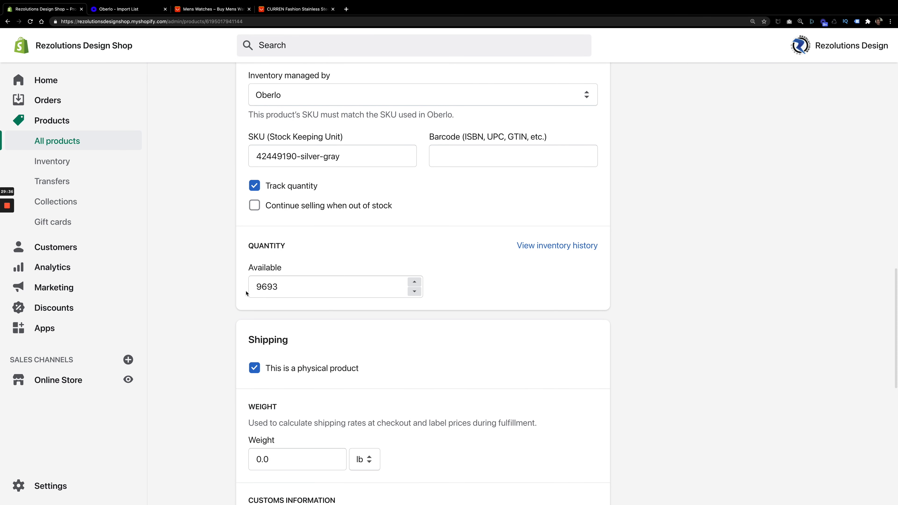
scroll(212, 336, down, 12)
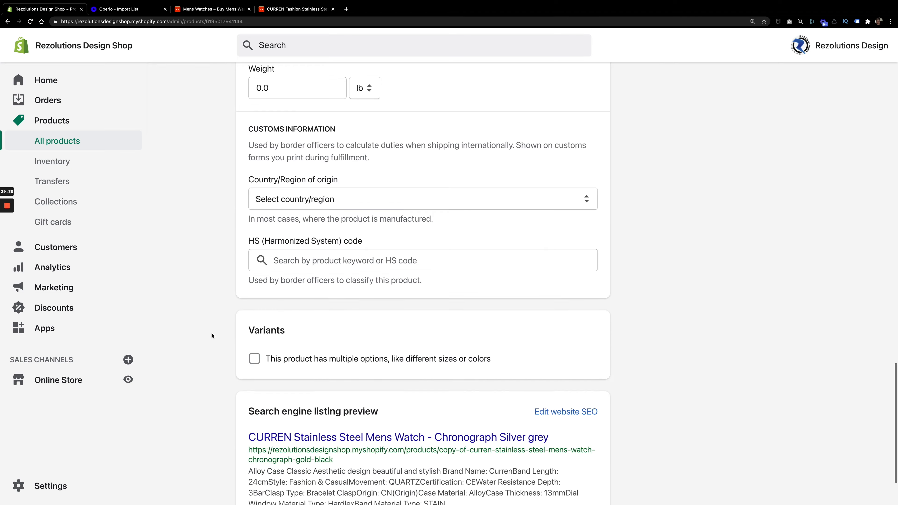
scroll(212, 335, up, 20)
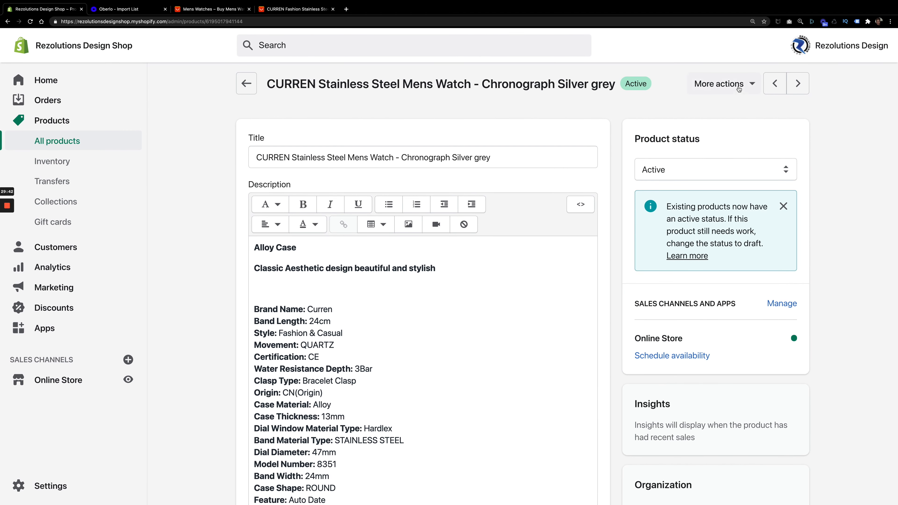
click(738, 89)
click(708, 134)
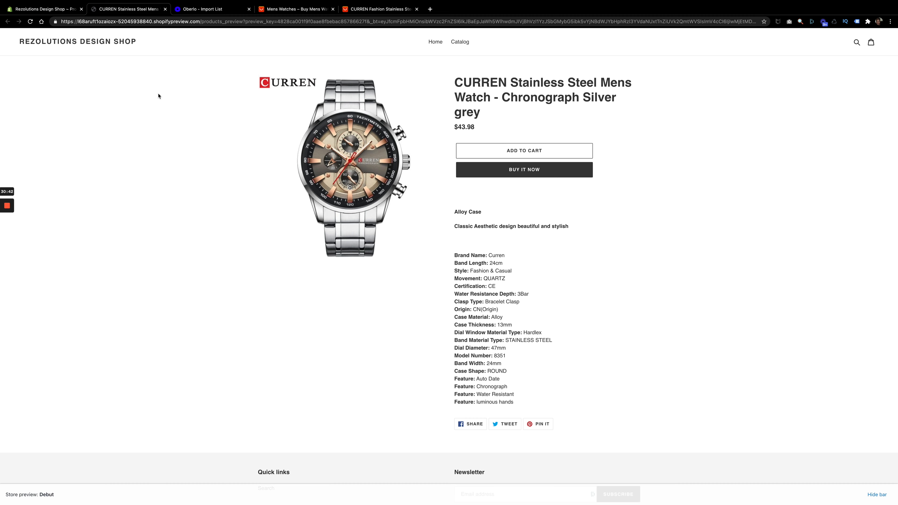
click(165, 9)
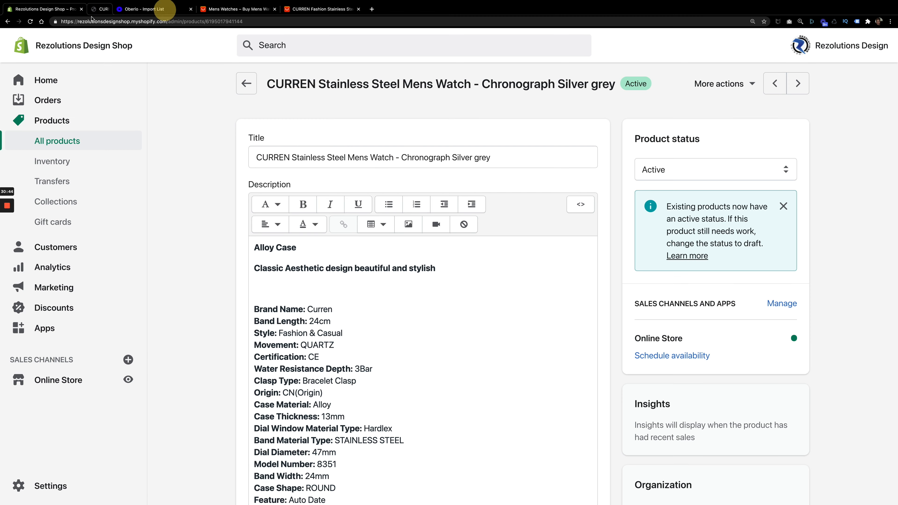
Duplicate the CURREN Chronograph Gold Black product with images and inventory quantities, setting the copy as active
click(252, 87)
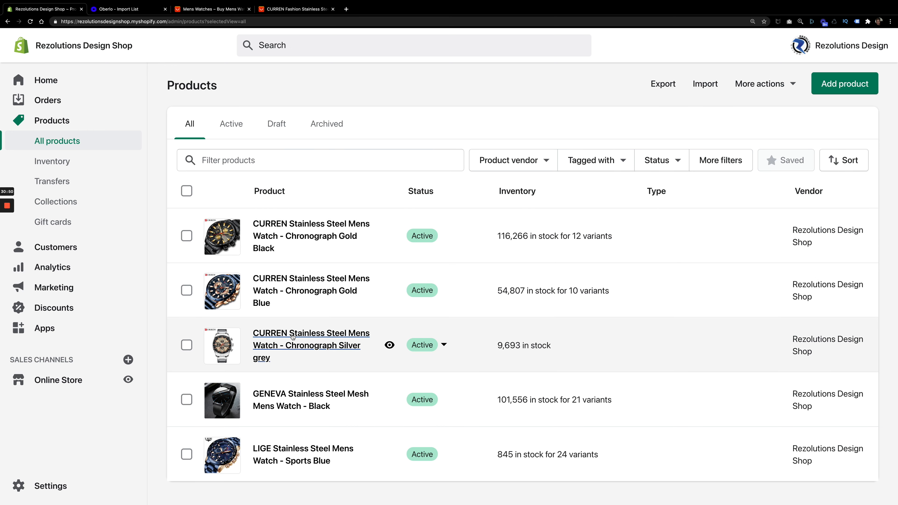
click(313, 224)
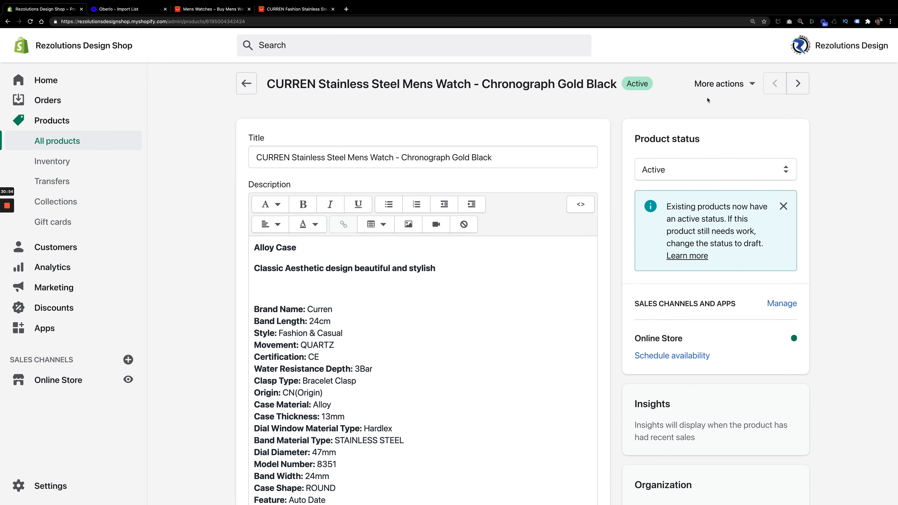
click(718, 84)
click(714, 112)
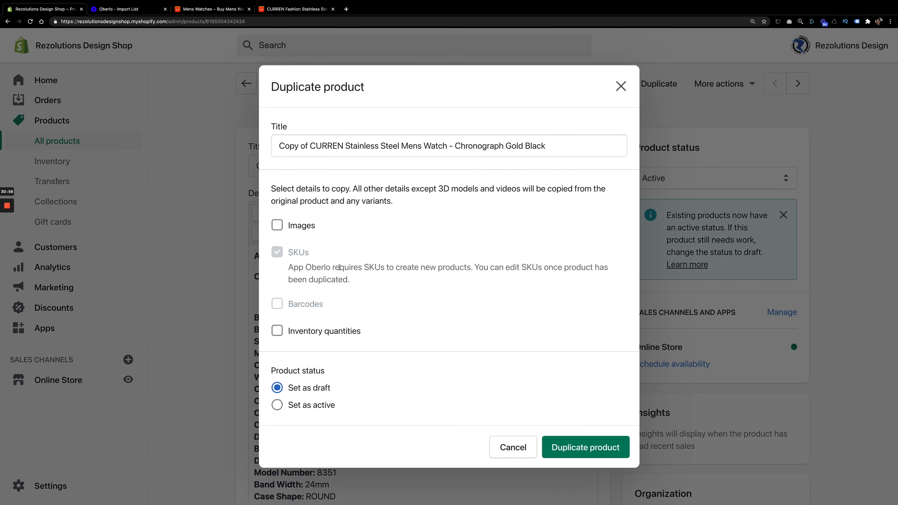
click(277, 225)
click(277, 331)
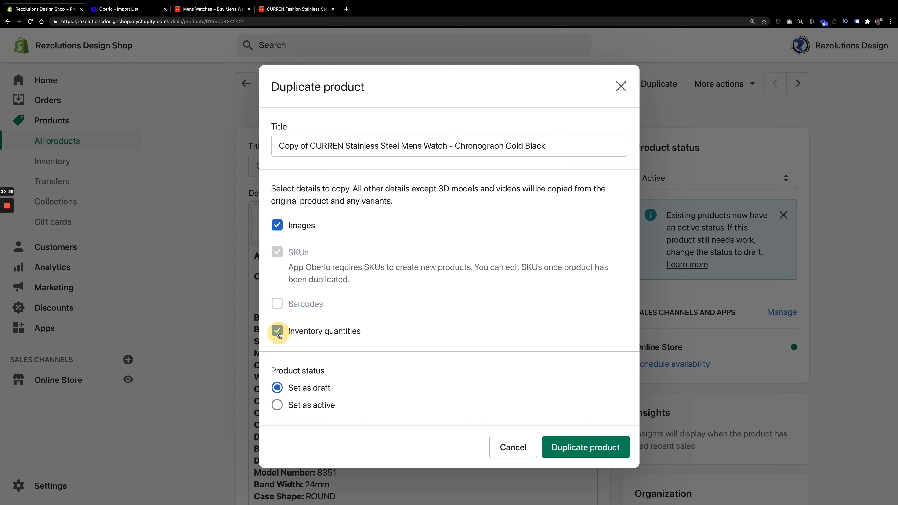
click(327, 406)
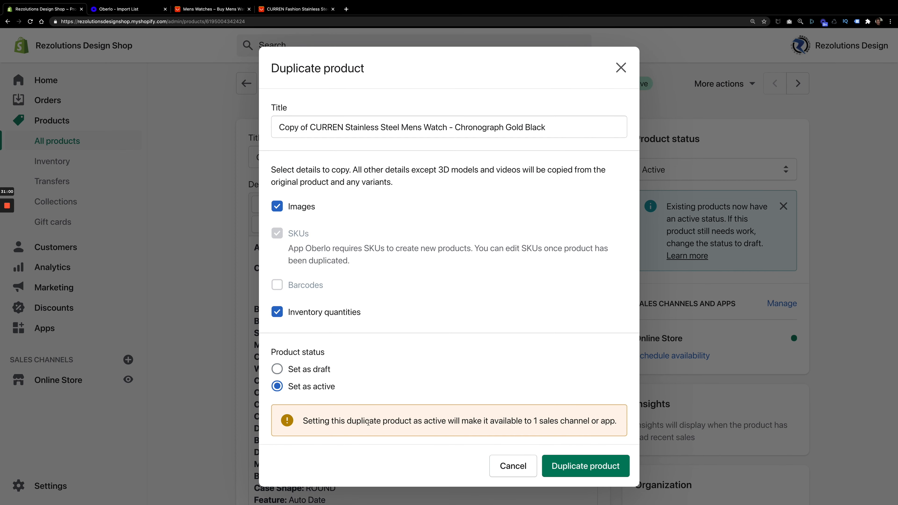
click(582, 467)
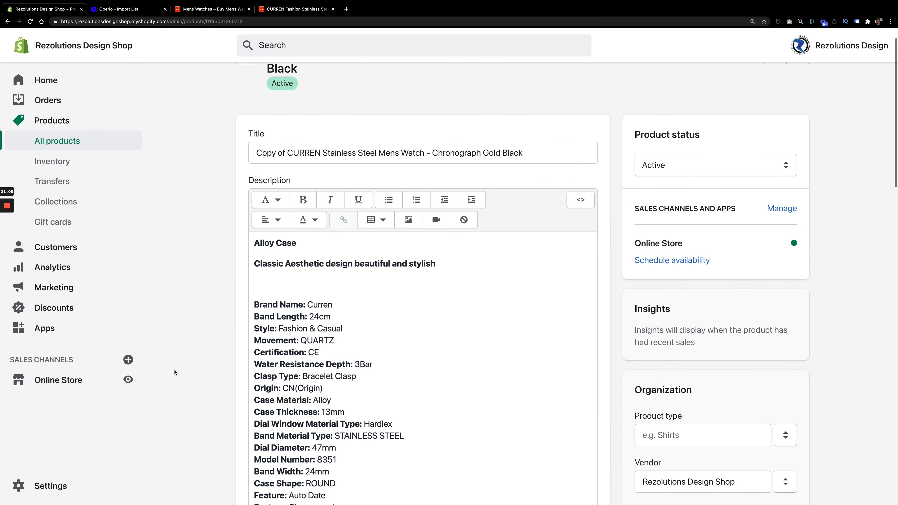
Examine the duplicated product's media images and its list of color variants
scroll(175, 372, down, 5)
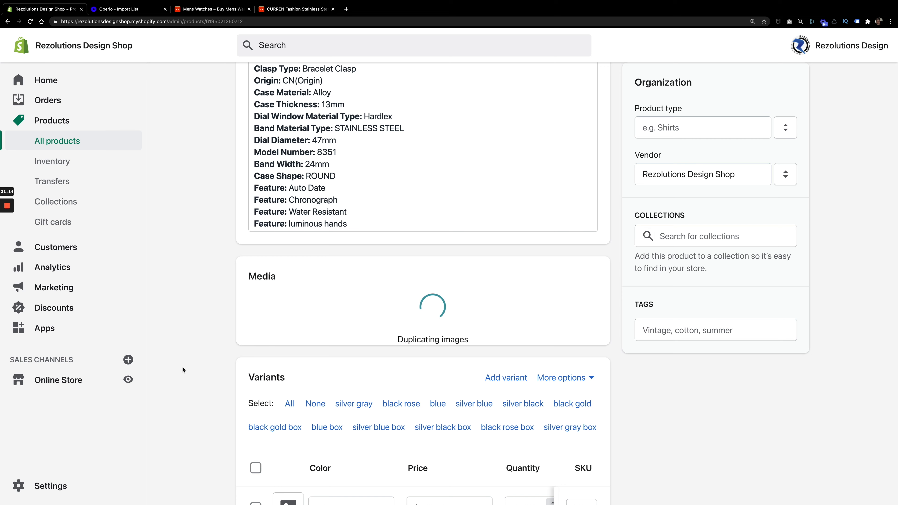
scroll(191, 370, down, 8)
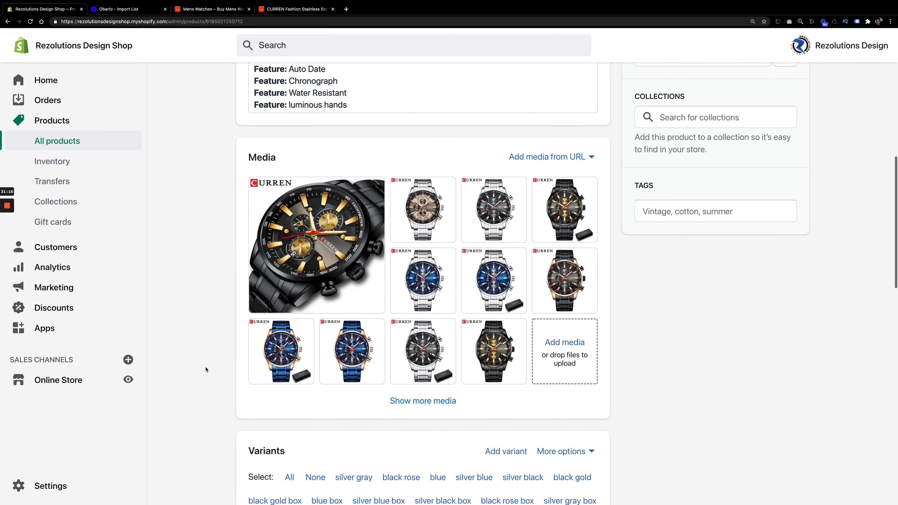
scroll(206, 370, down, 5)
scroll(206, 370, up, 5)
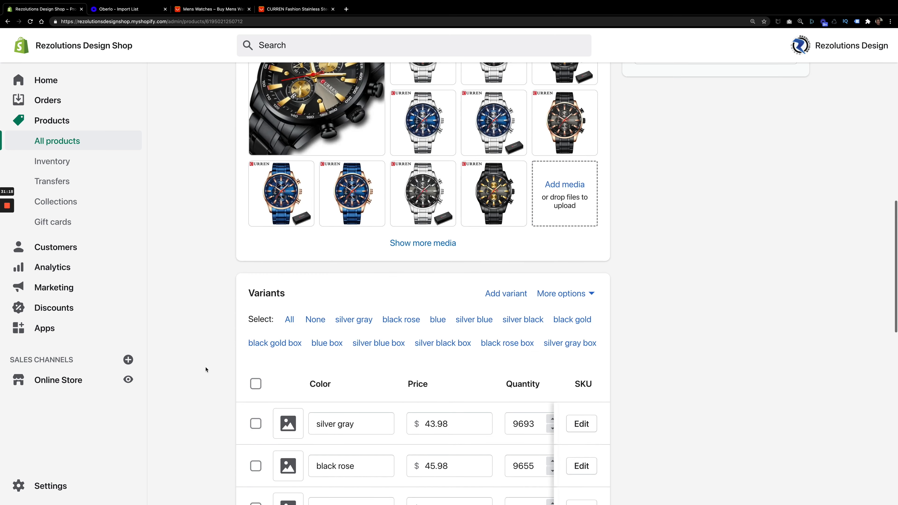
scroll(206, 370, down, 6)
scroll(206, 370, down, 5)
scroll(205, 370, up, 7)
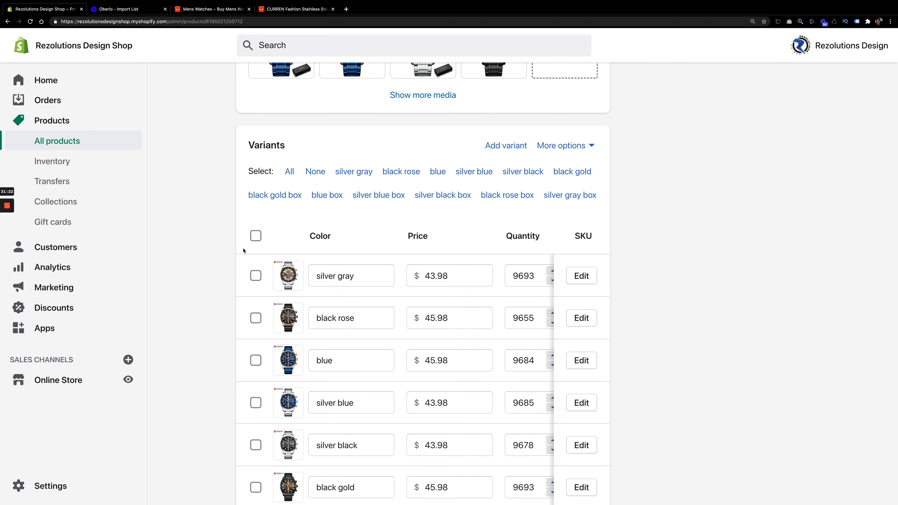
scroll(226, 257, up, 15)
Delete every variant of the duplicated product except black rose
scroll(227, 257, down, 10)
scroll(228, 256, down, 8)
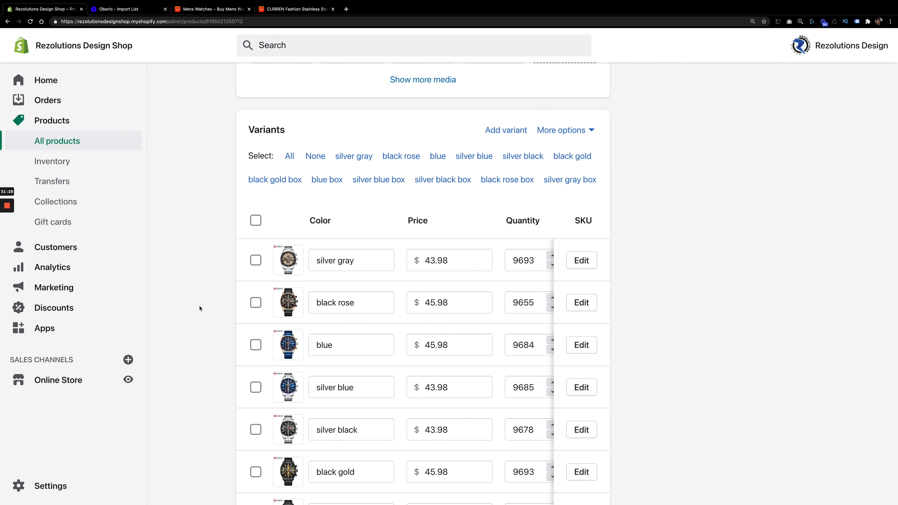
click(257, 221)
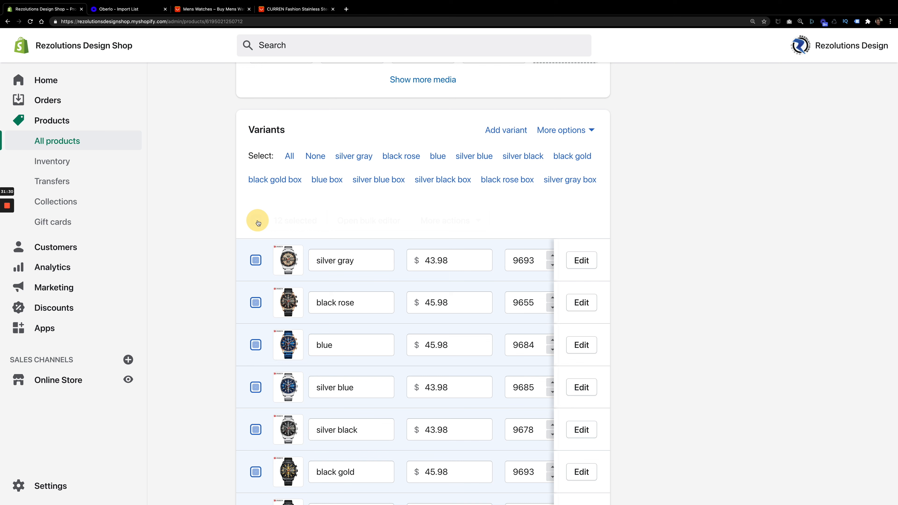
click(255, 302)
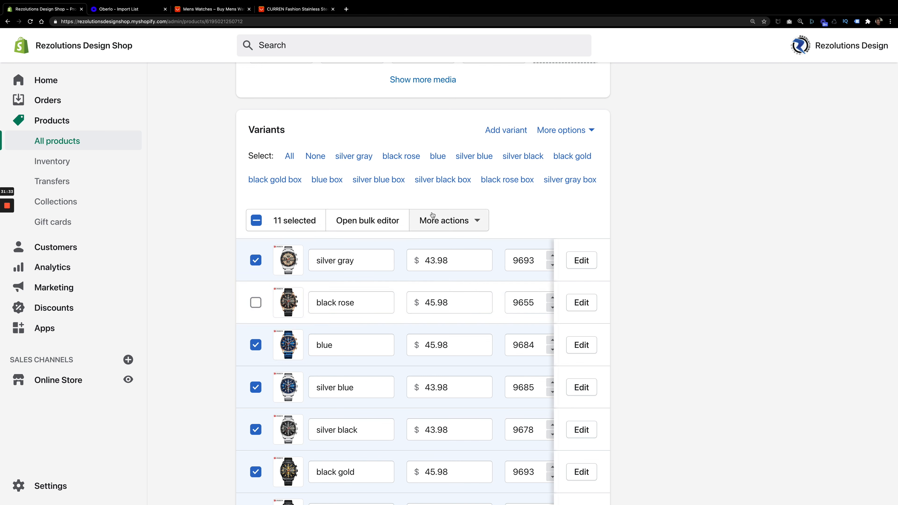
click(450, 222)
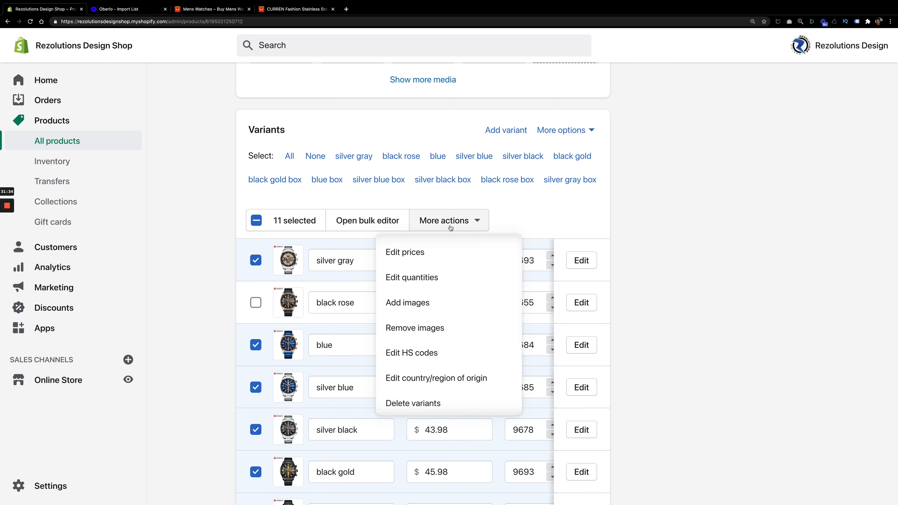
scroll(462, 327, down, 2)
click(442, 355)
click(606, 308)
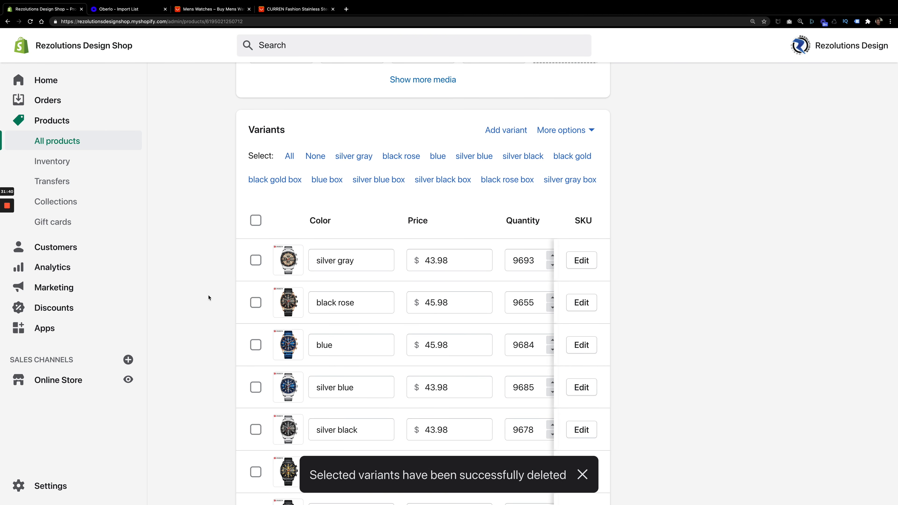
Reorder the media so the boxed gold black watch follows the main image and the silver black watch comes before the silver gray one
scroll(251, 342, up, 1)
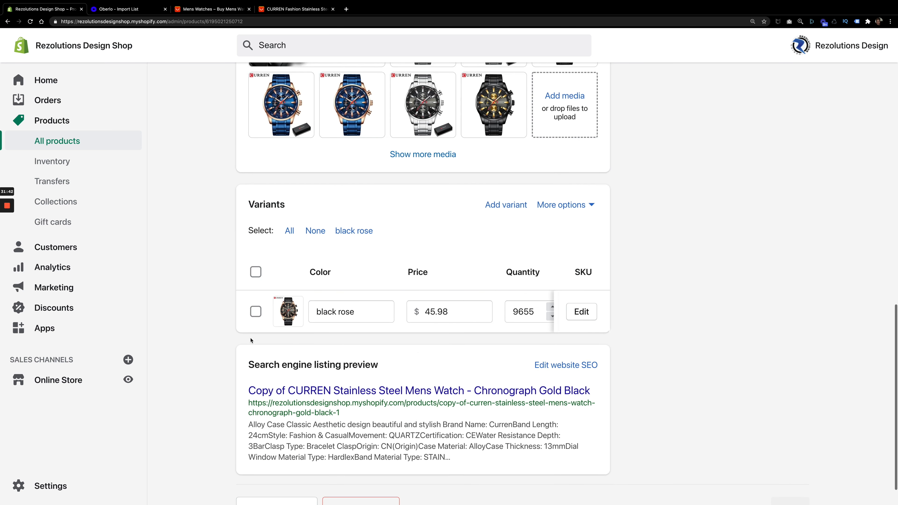
scroll(183, 352, up, 3)
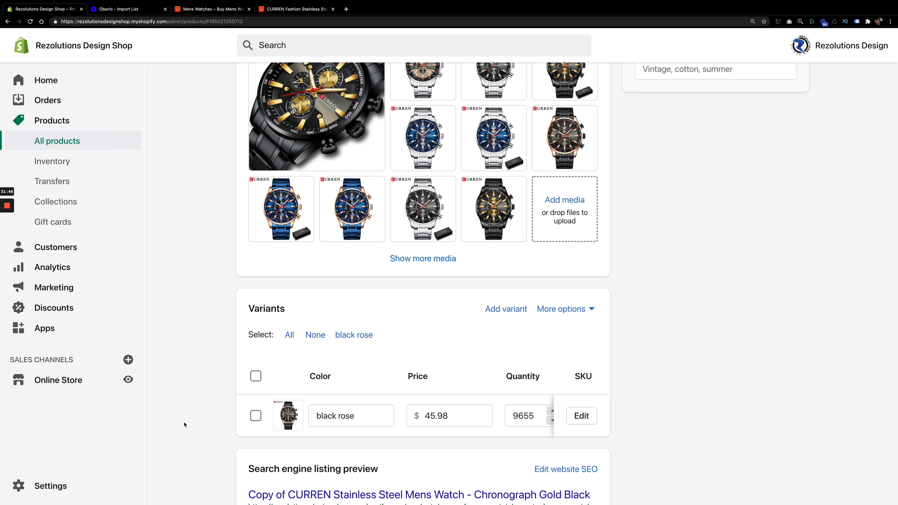
scroll(207, 415, up, 3)
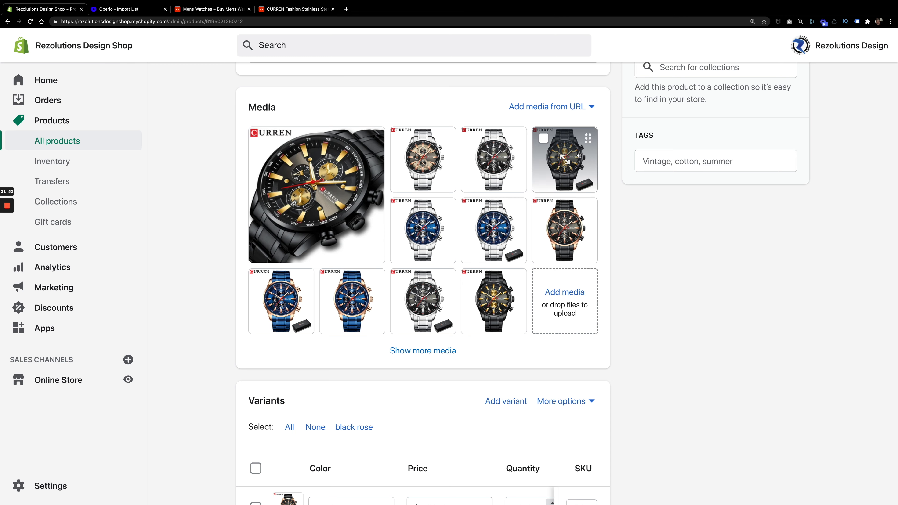
drag(576, 144, 432, 144)
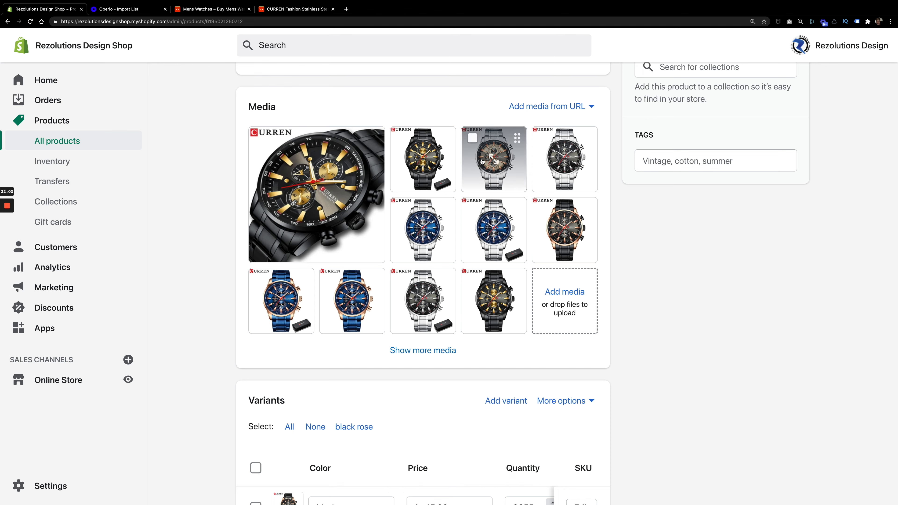
click(586, 160)
drag(586, 160, 513, 164)
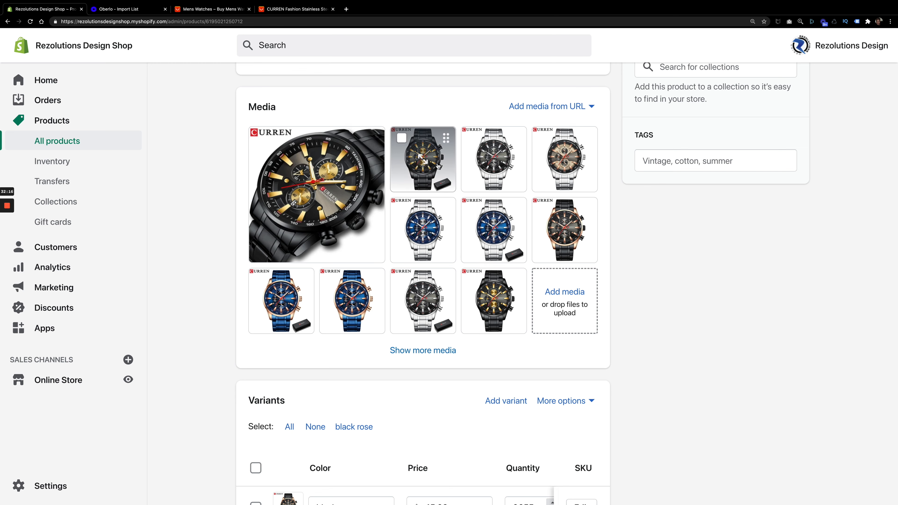
Delete the ten silver, blue and black rose watch images, including their boxed versions, from the product's media
scroll(199, 278, down, 5)
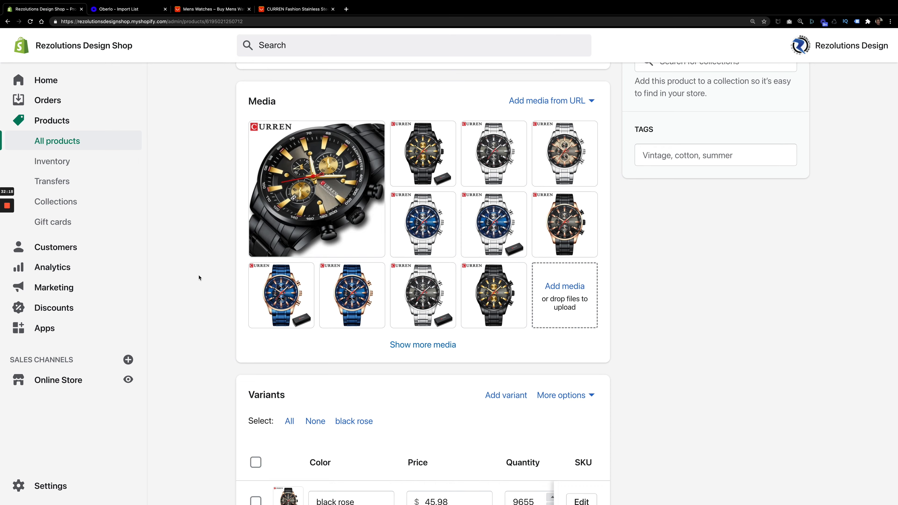
scroll(212, 287, up, 5)
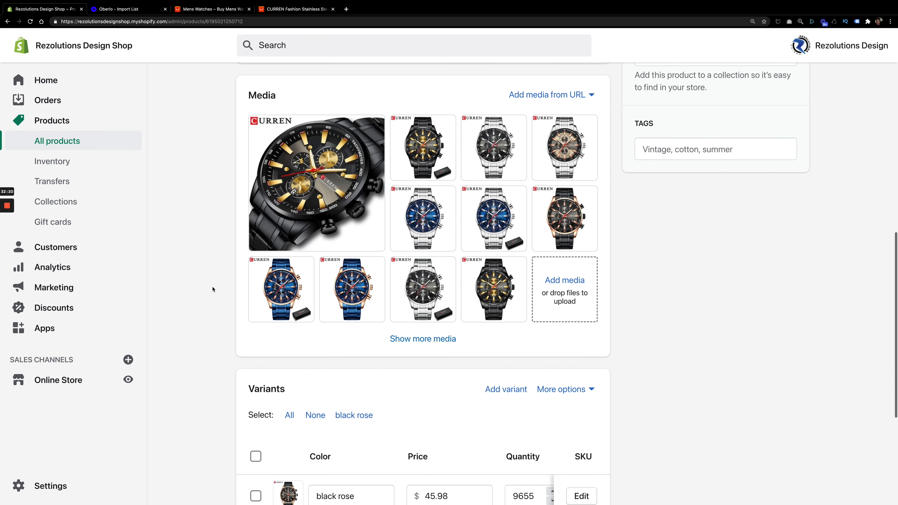
click(472, 127)
click(543, 127)
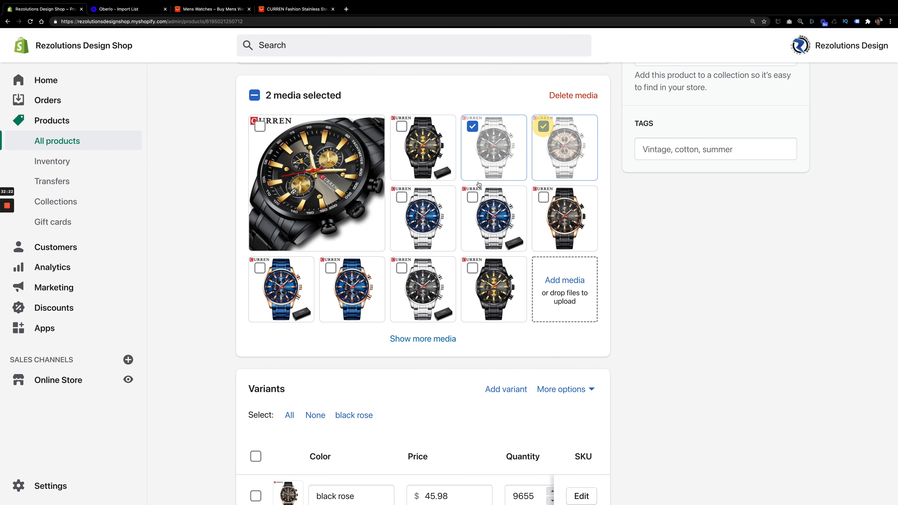
click(402, 197)
click(473, 197)
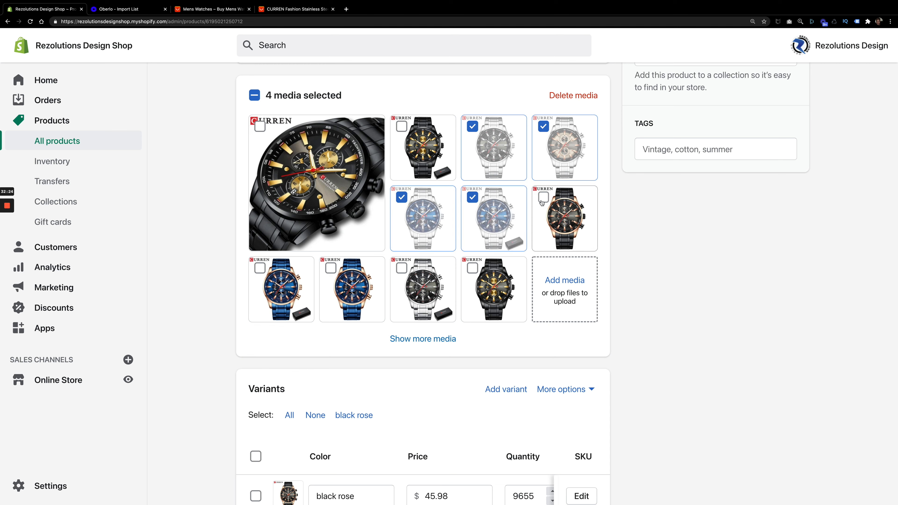
click(544, 198)
click(260, 268)
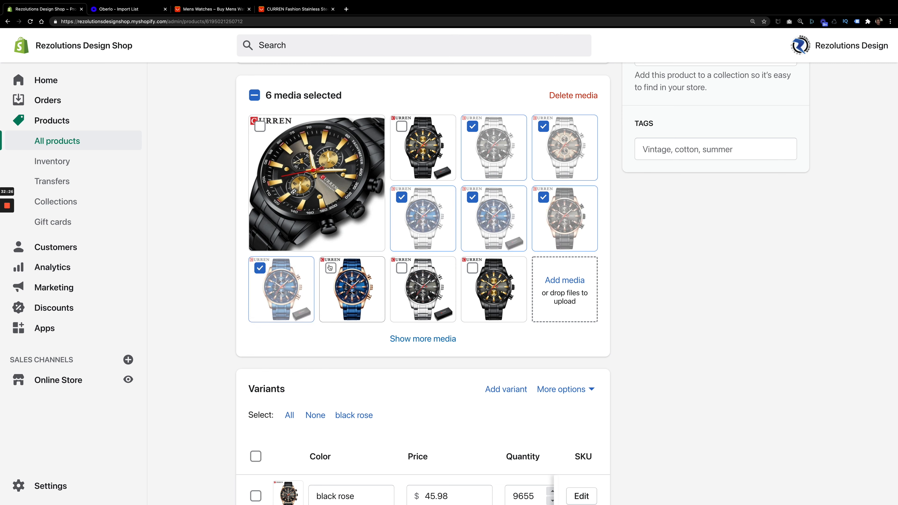
click(331, 269)
click(402, 269)
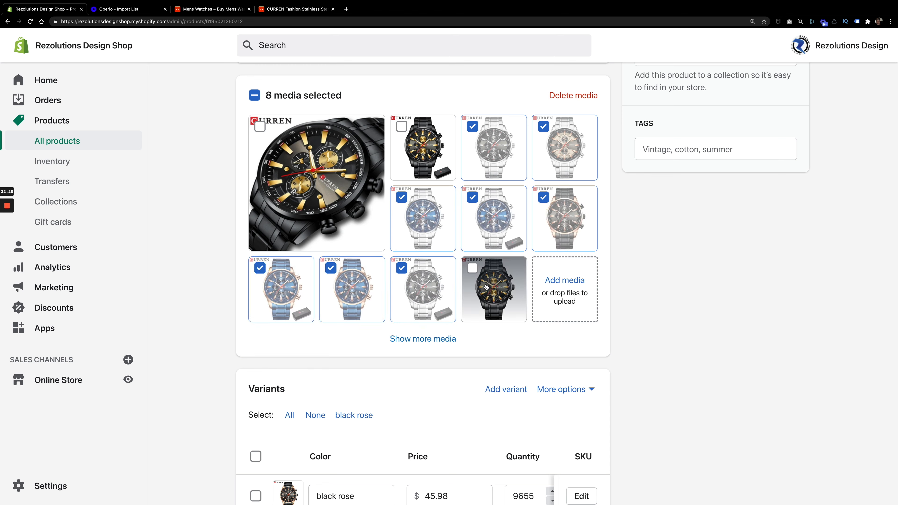
click(434, 340)
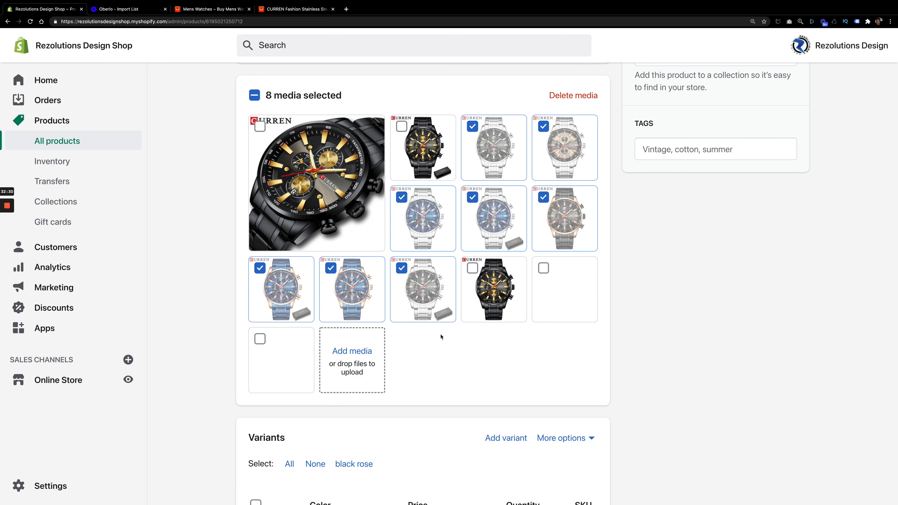
click(544, 268)
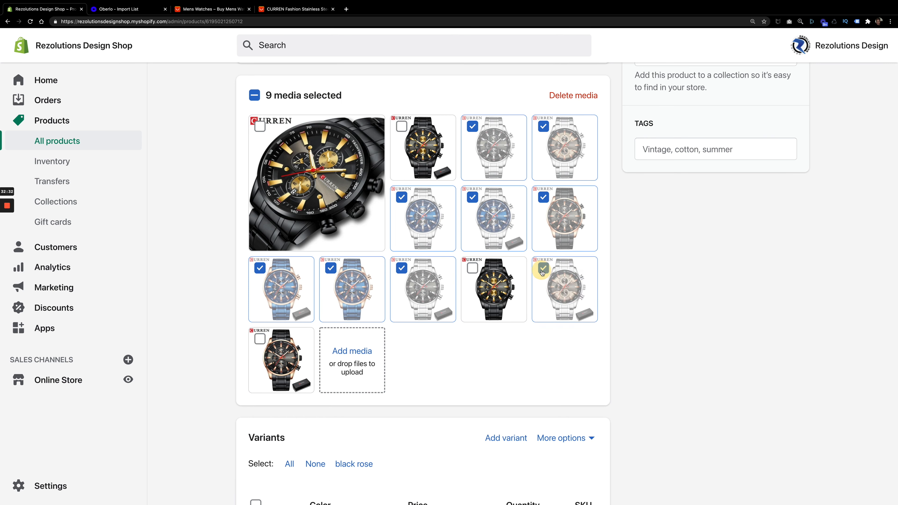
click(260, 339)
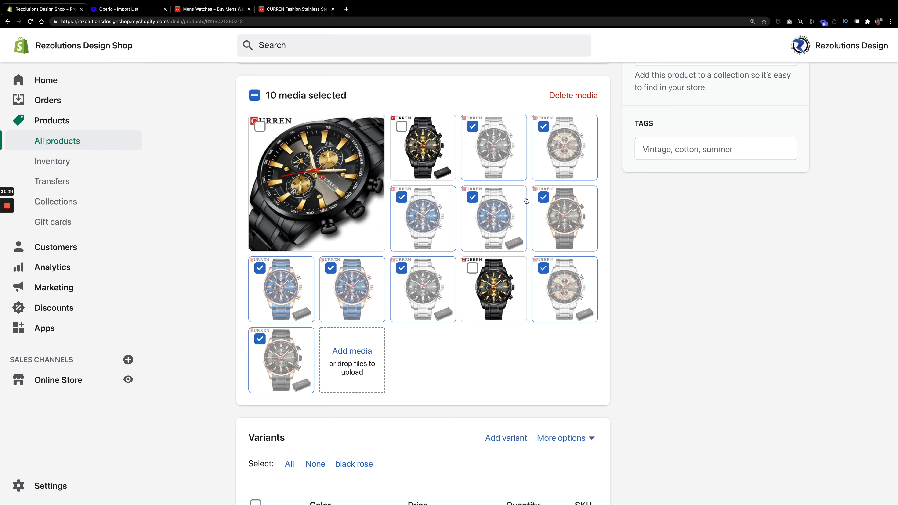
click(578, 101)
click(606, 306)
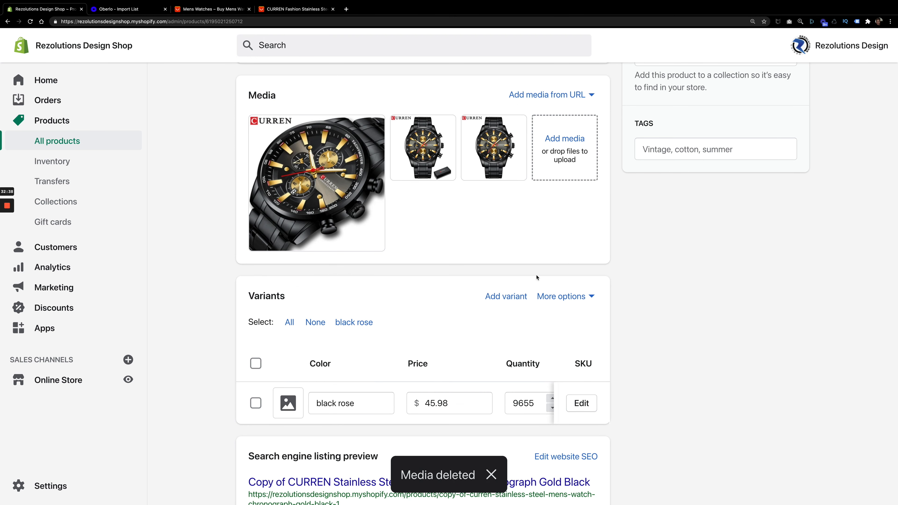
Delete the gold black watch image without the box from the product's media
click(473, 126)
click(577, 95)
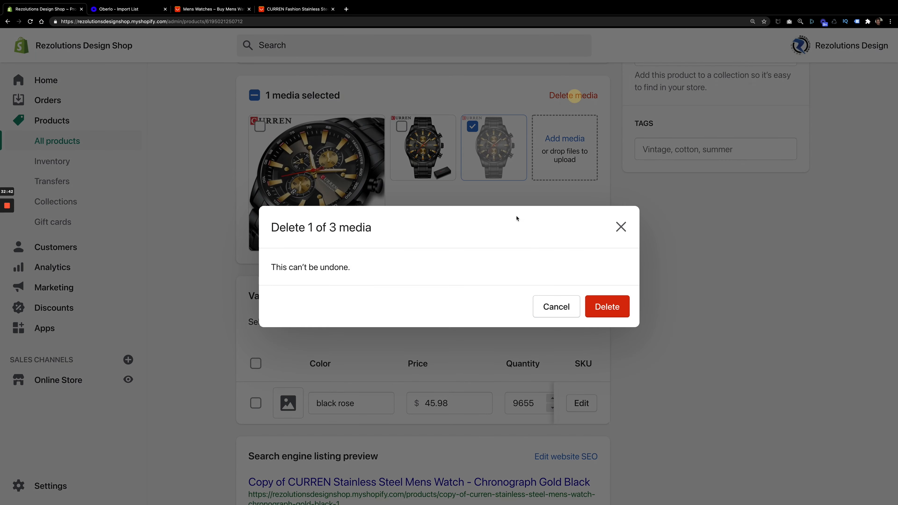
click(602, 302)
Change the product title to "CURREN Stainless Steel Mens Watch - Chronograph Black Rose" and save the product
scroll(452, 296, up, 12)
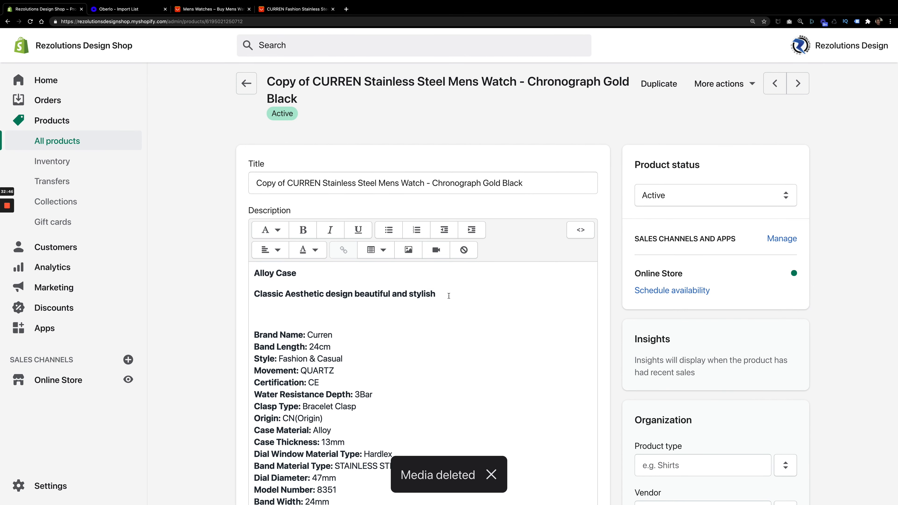
scroll(449, 296, down, 10)
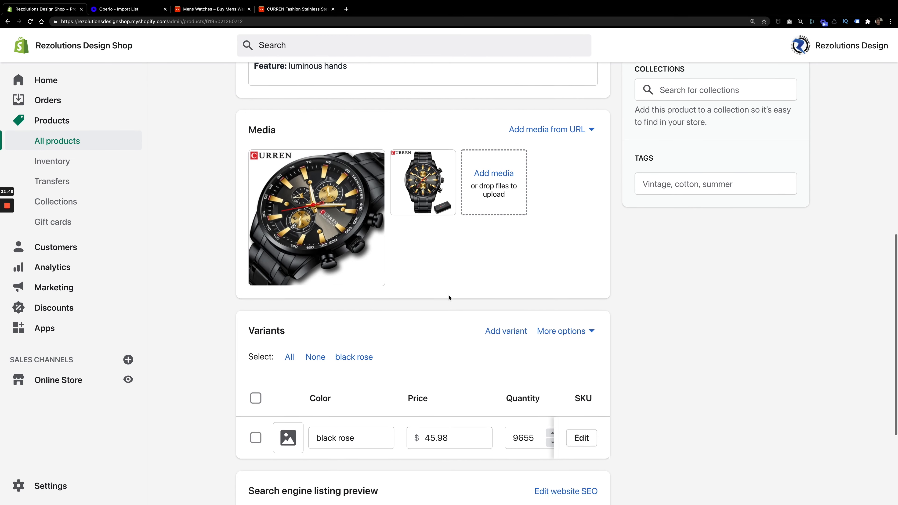
scroll(449, 298, up, 10)
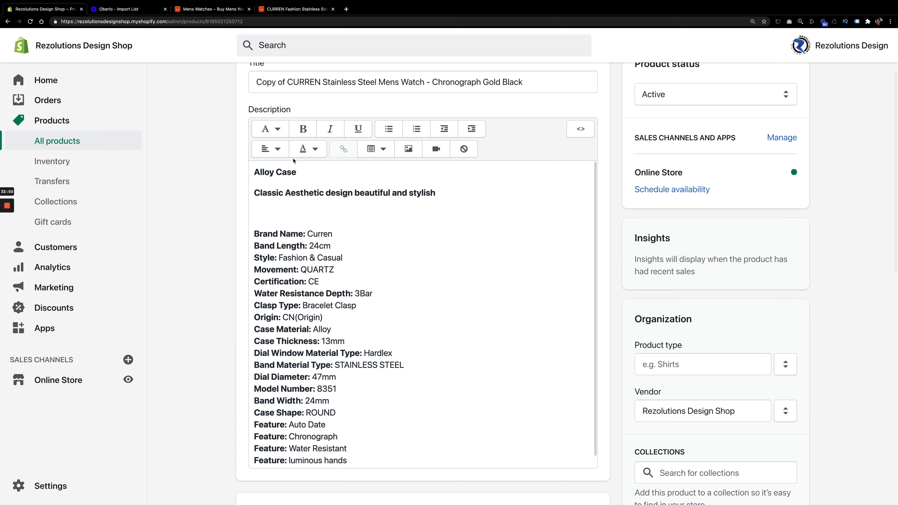
scroll(293, 161, up, 3)
drag(287, 182, 232, 182)
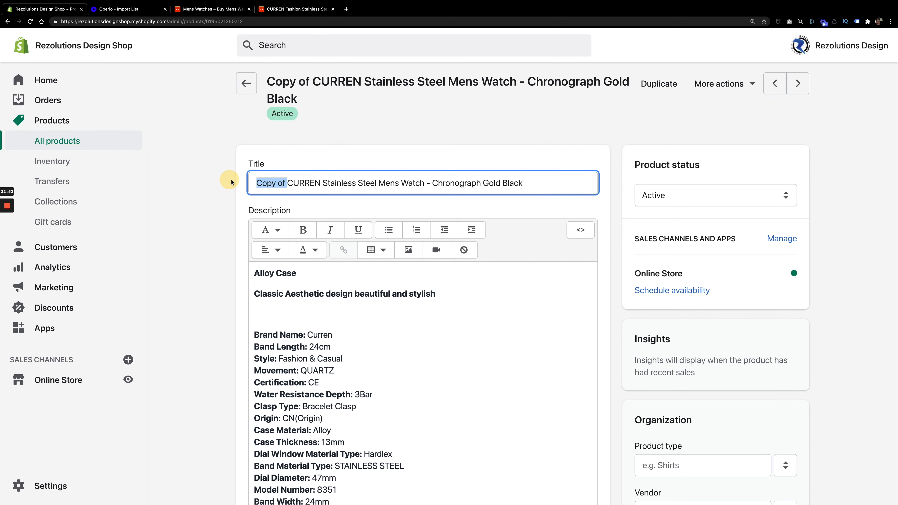
key(BackSpace)
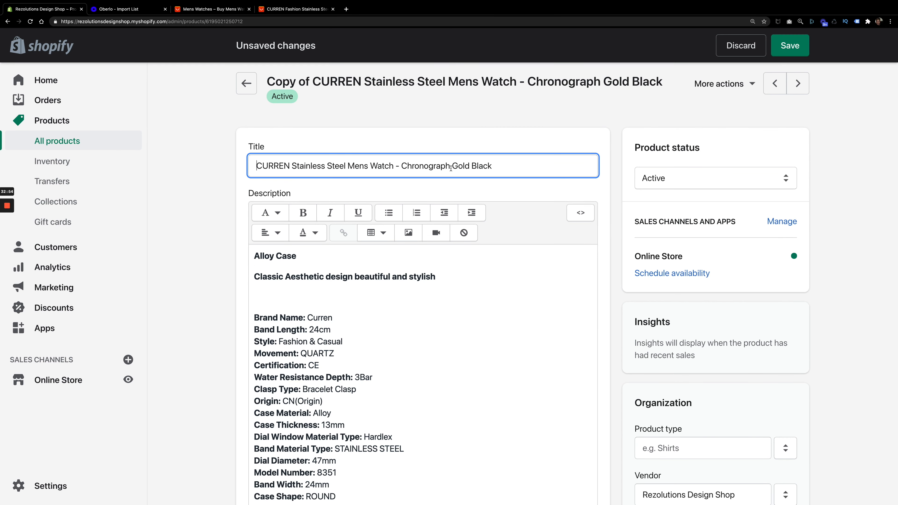
drag(451, 168, 512, 167)
text(Black R)
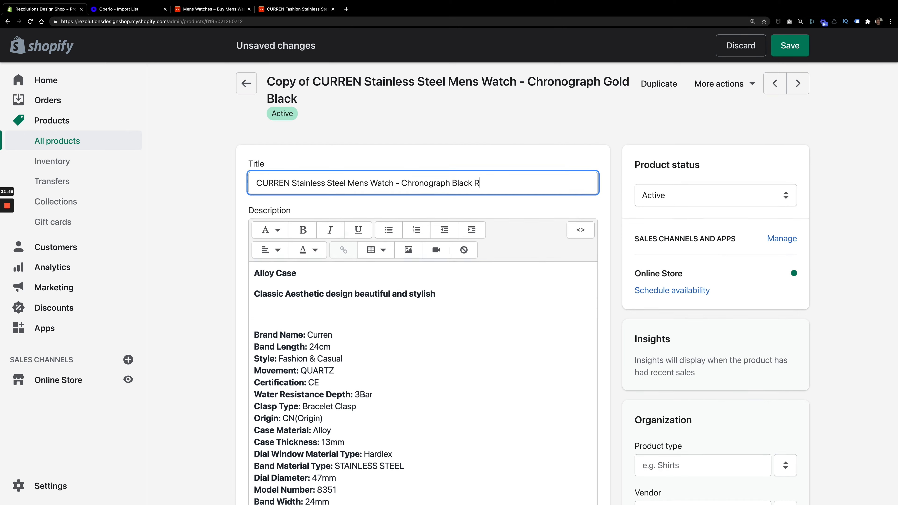
text(ose)
click(790, 46)
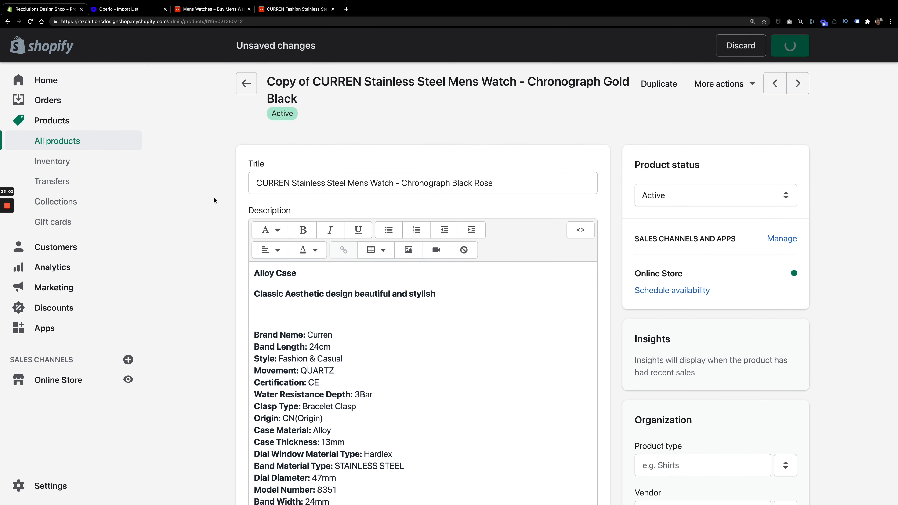
Set the search engine listing's URL handle to curren-stainless-steel-mens-watch-chronograph-black-rose and save the product
scroll(211, 202, down, 10)
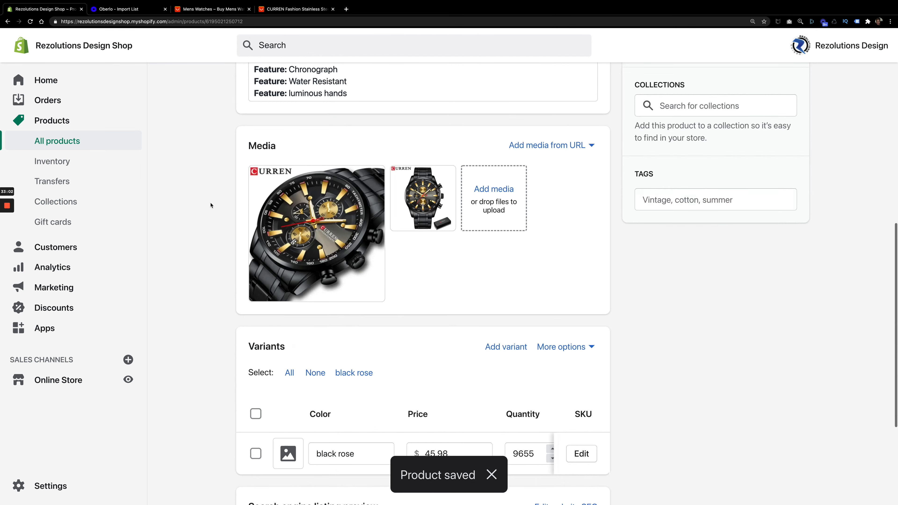
scroll(211, 205, down, 5)
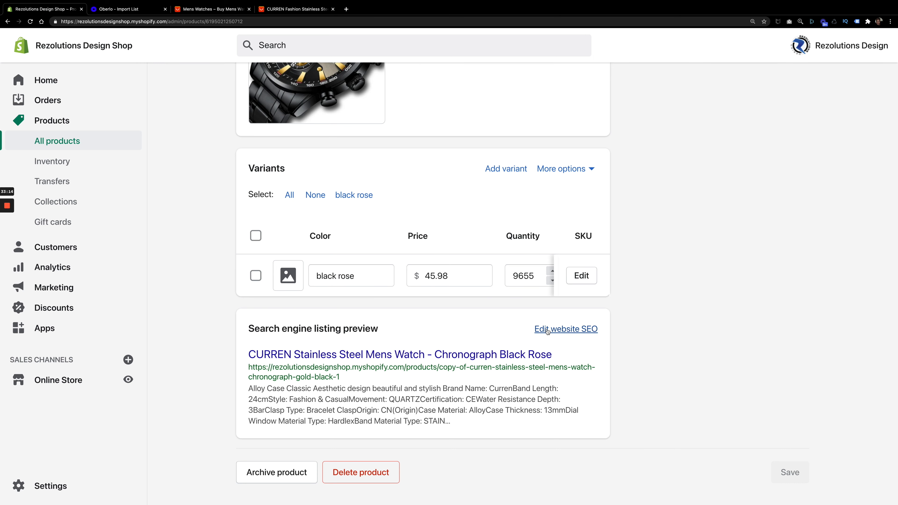
click(567, 332)
scroll(390, 371, down, 6)
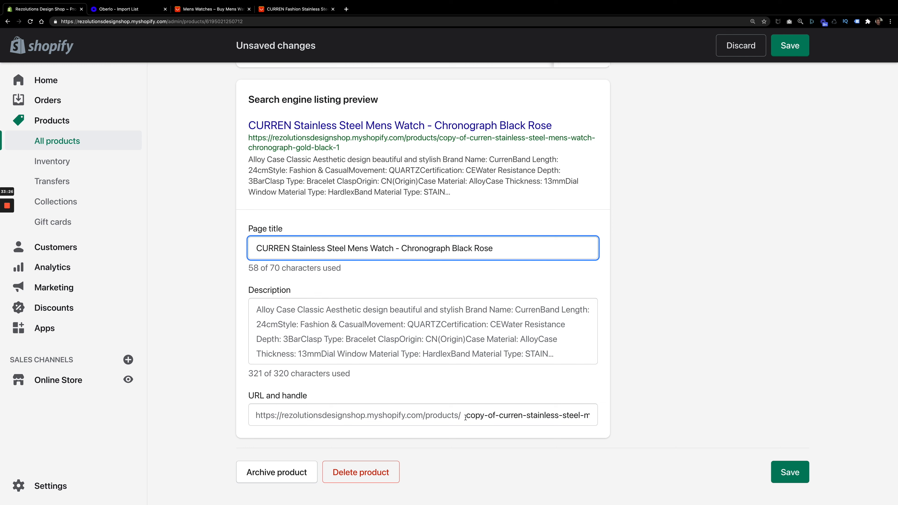
triple_click(505, 416)
key(super+v)
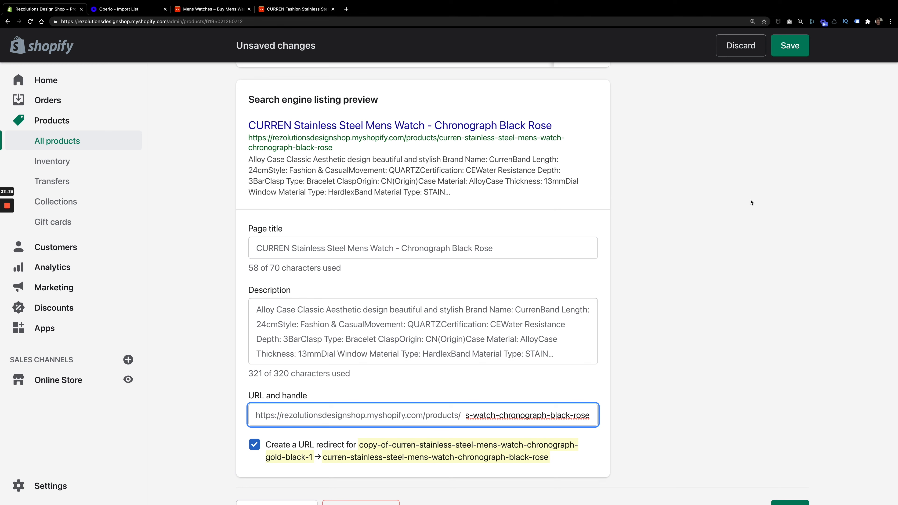
click(789, 48)
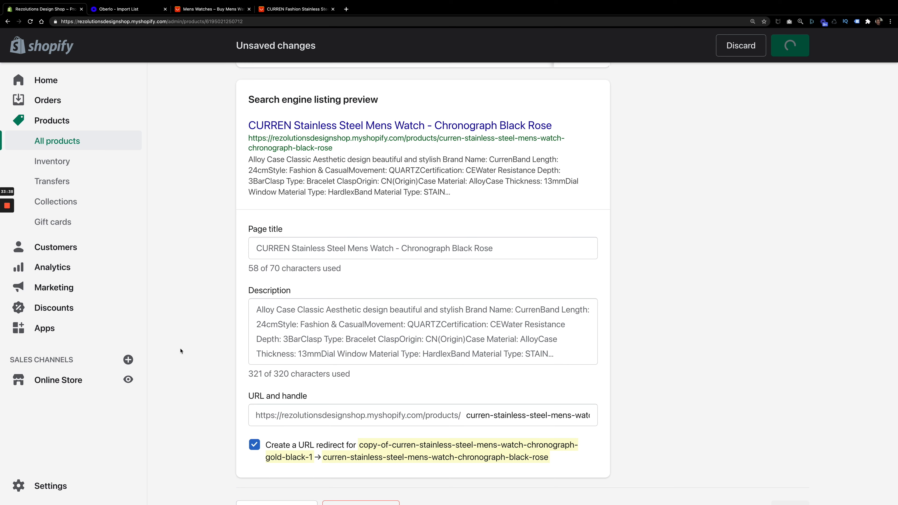
scroll(226, 389, down, 15)
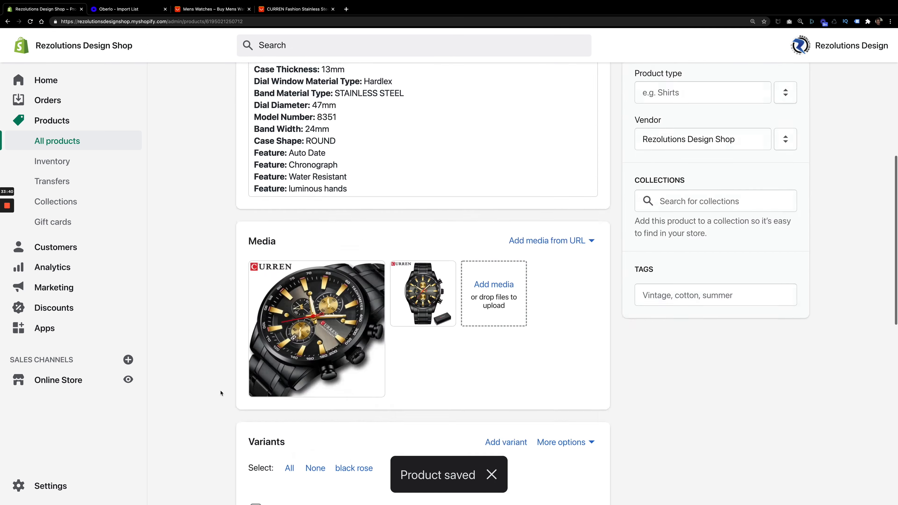
scroll(221, 393, up, 10)
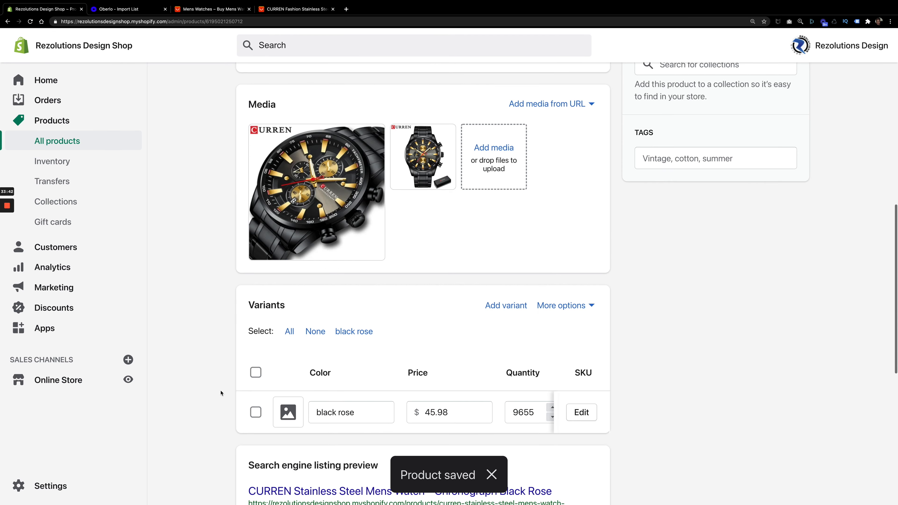
Delete the remaining black rose variant from the Chronograph Black Rose watch so the product has no variant options
scroll(221, 393, down, 2)
scroll(221, 393, up, 10)
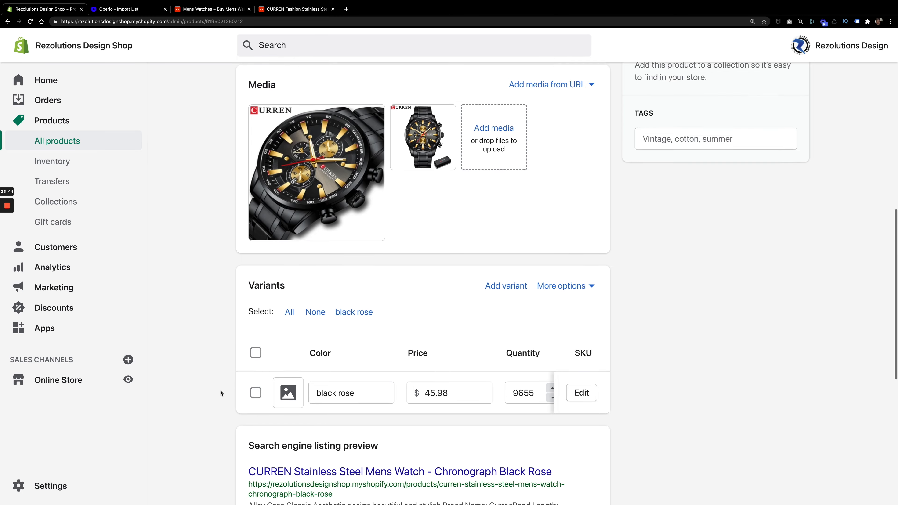
scroll(221, 393, up, 2)
scroll(221, 393, down, 12)
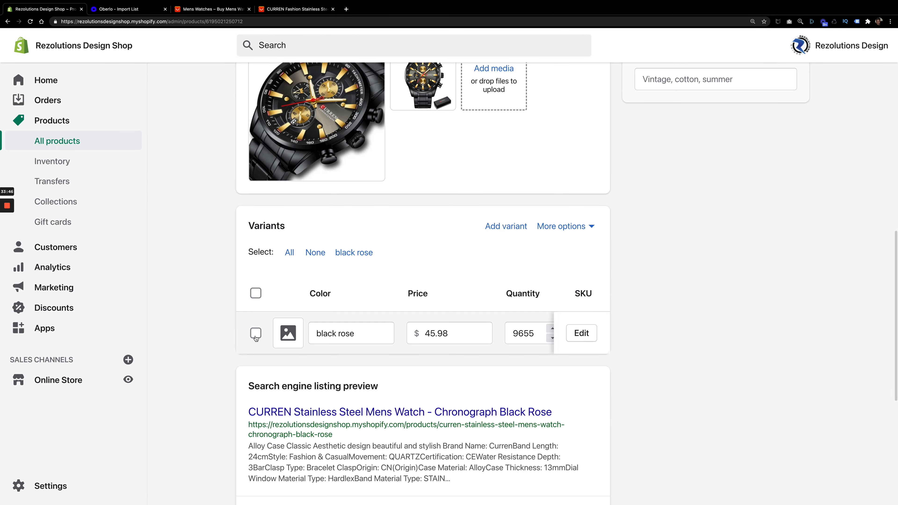
click(256, 334)
click(458, 293)
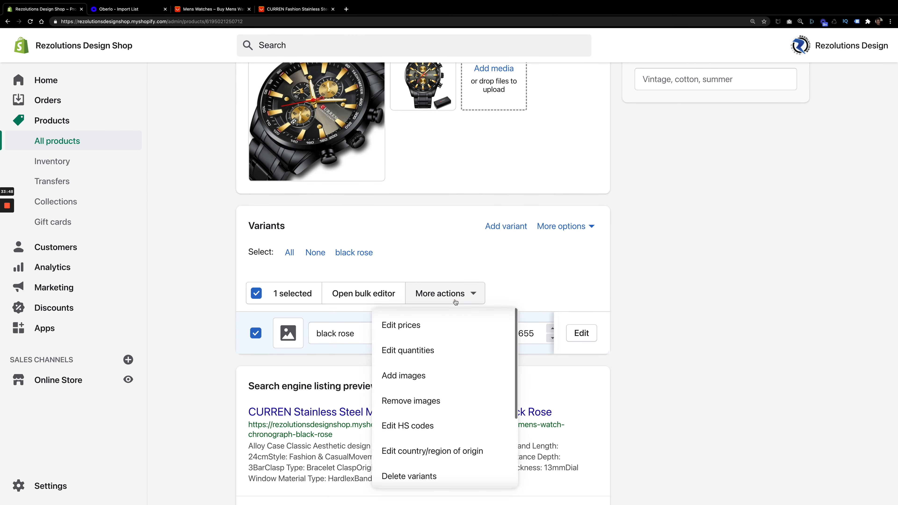
scroll(445, 400, down, 3)
click(428, 390)
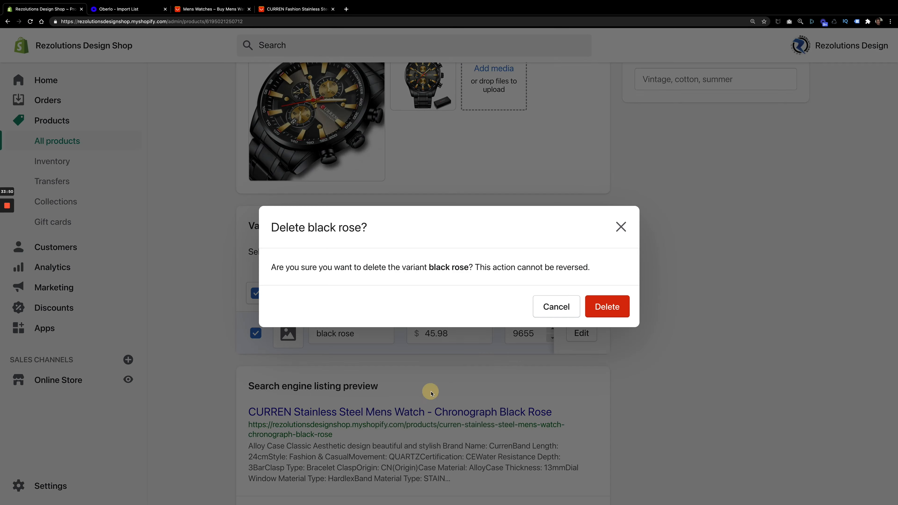
click(608, 306)
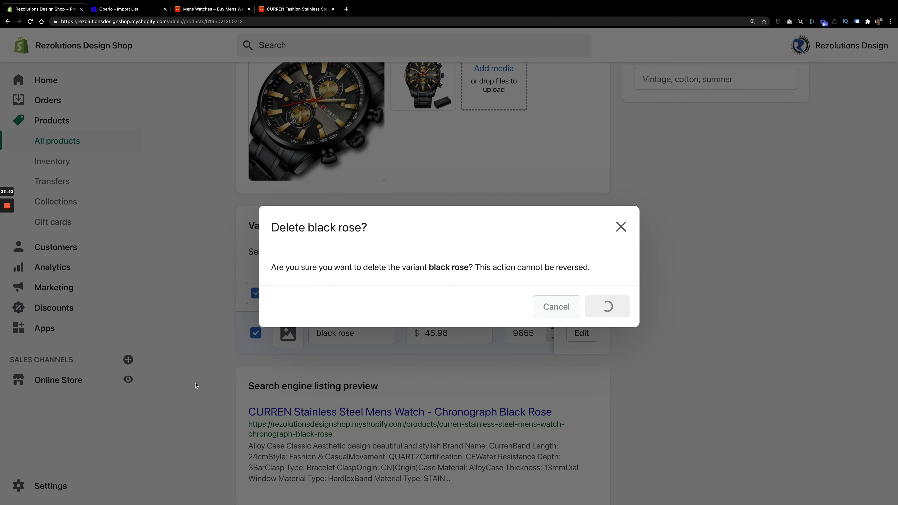
Preview the Chronograph Black Rose watch in the online store, view both gallery images, close the preview and return to the products list
scroll(206, 370, down, 4)
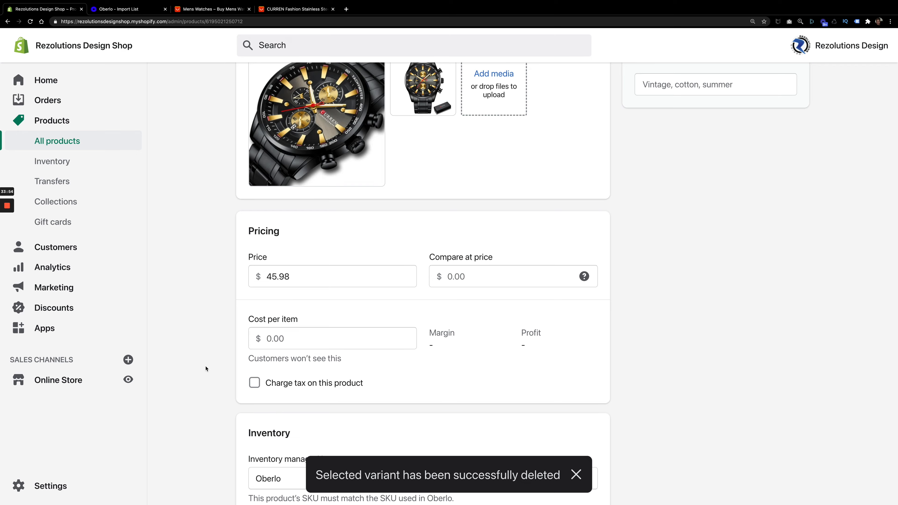
scroll(206, 369, down, 10)
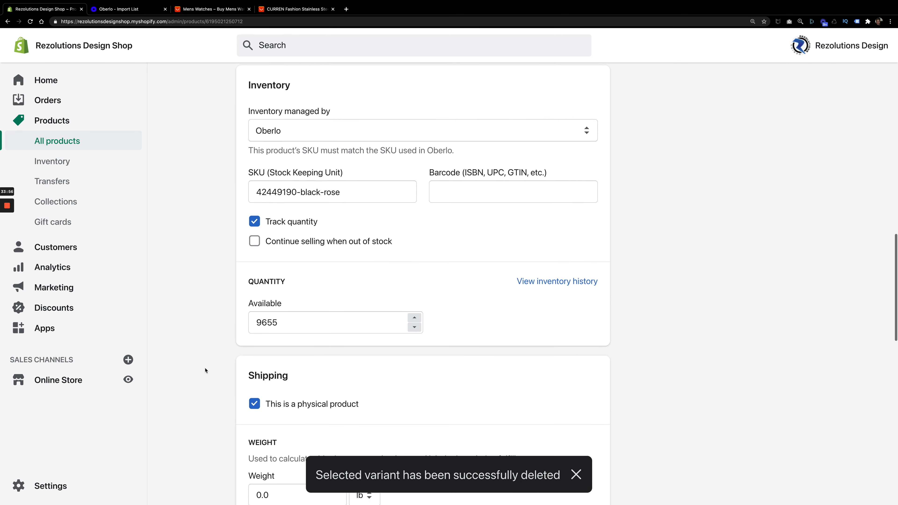
scroll(206, 370, down, 6)
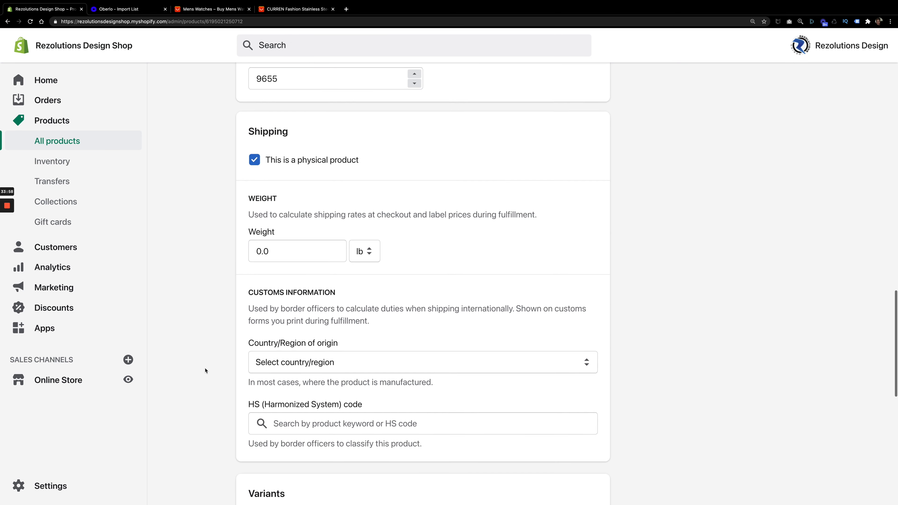
scroll(206, 370, down, 4)
scroll(205, 368, up, 20)
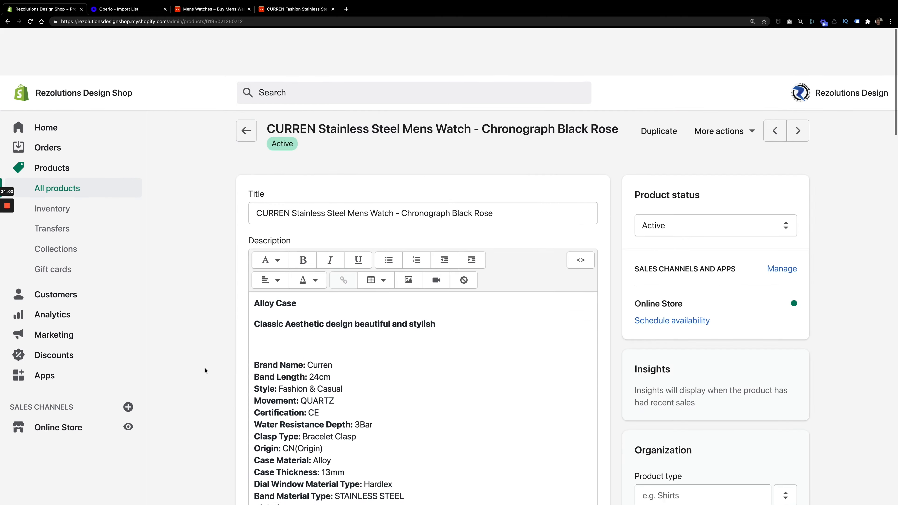
click(729, 84)
click(714, 107)
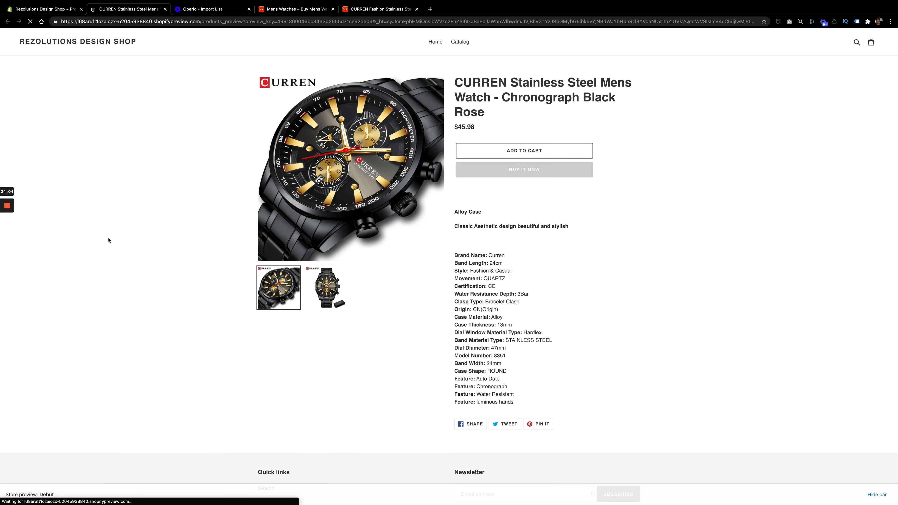
click(315, 301)
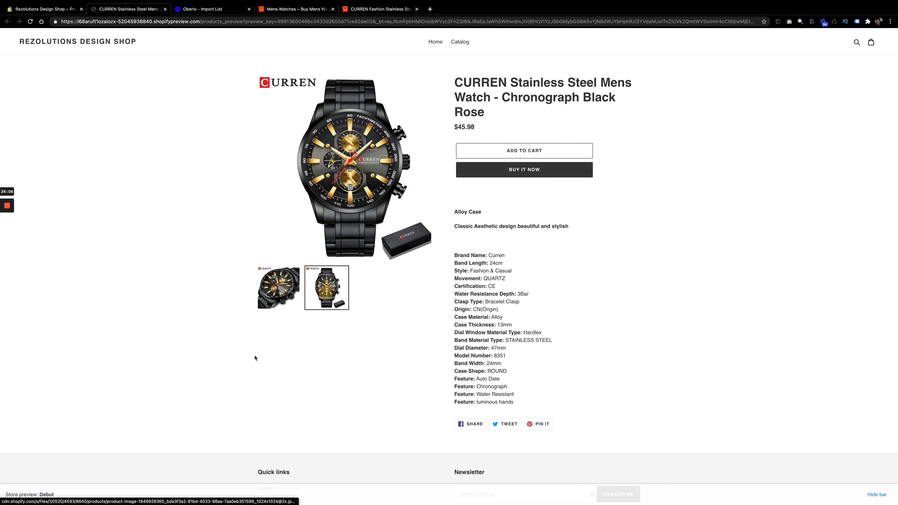
click(285, 293)
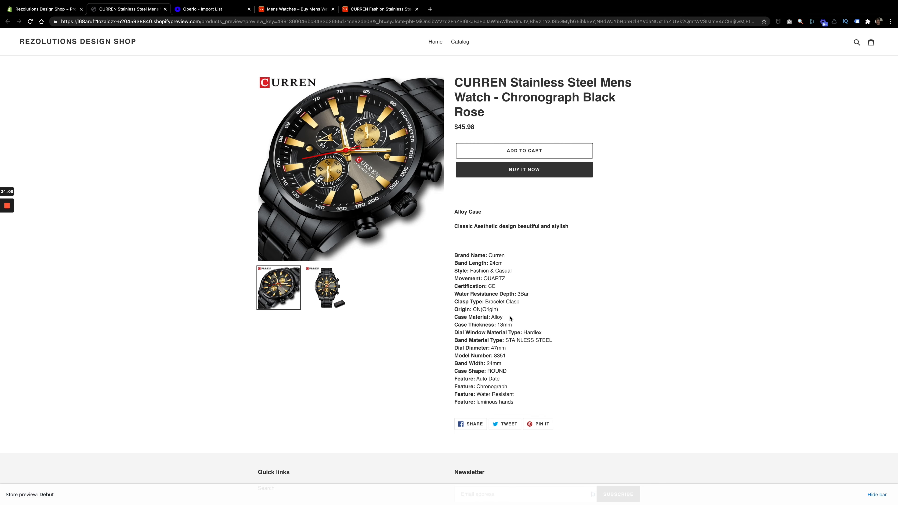
click(165, 9)
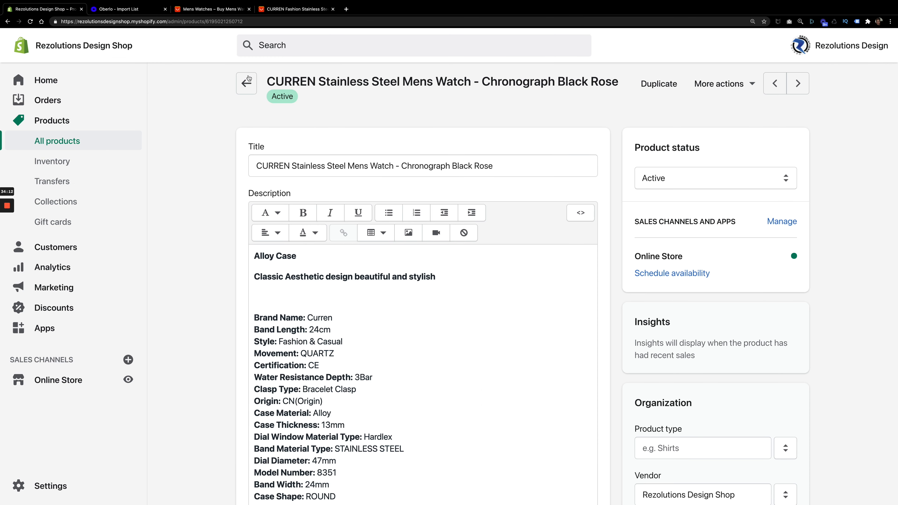
click(246, 83)
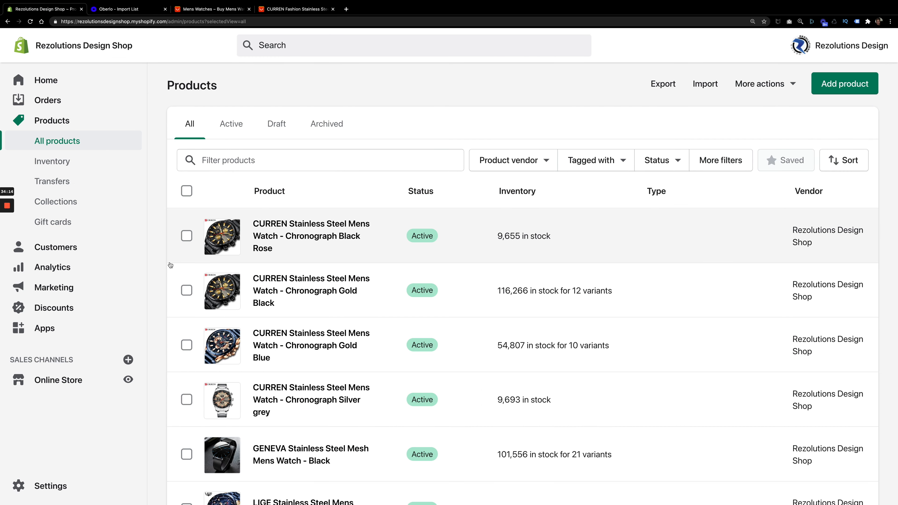